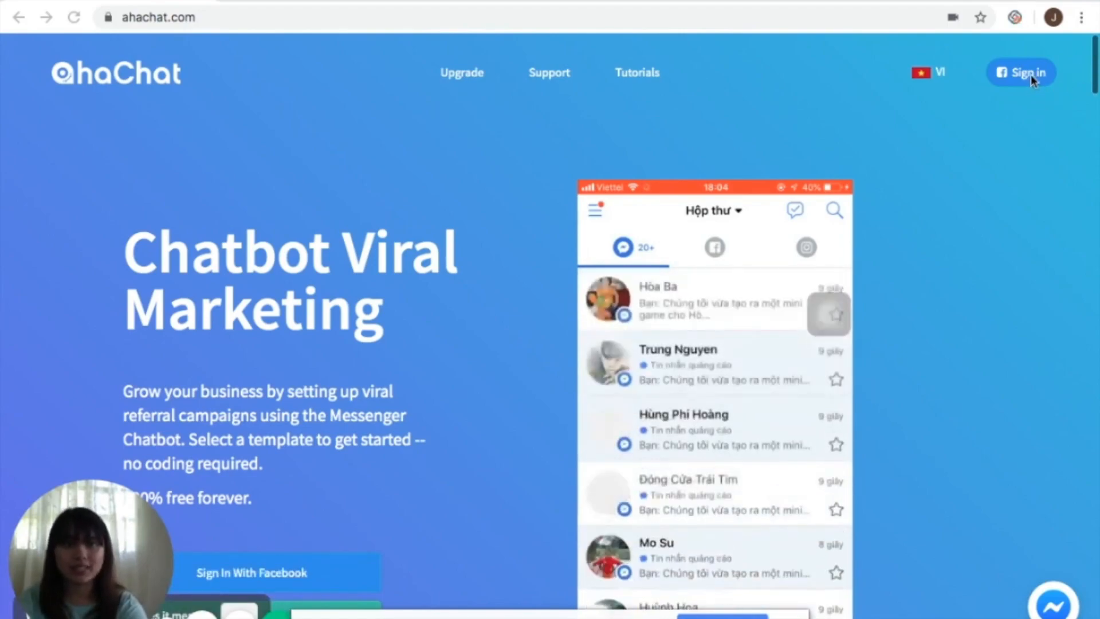
- Sign in to AhaChat with the Facebook account and grant the requested profile and Page permissions
{"action": "left_click", "coordinate": [1029, 74]}
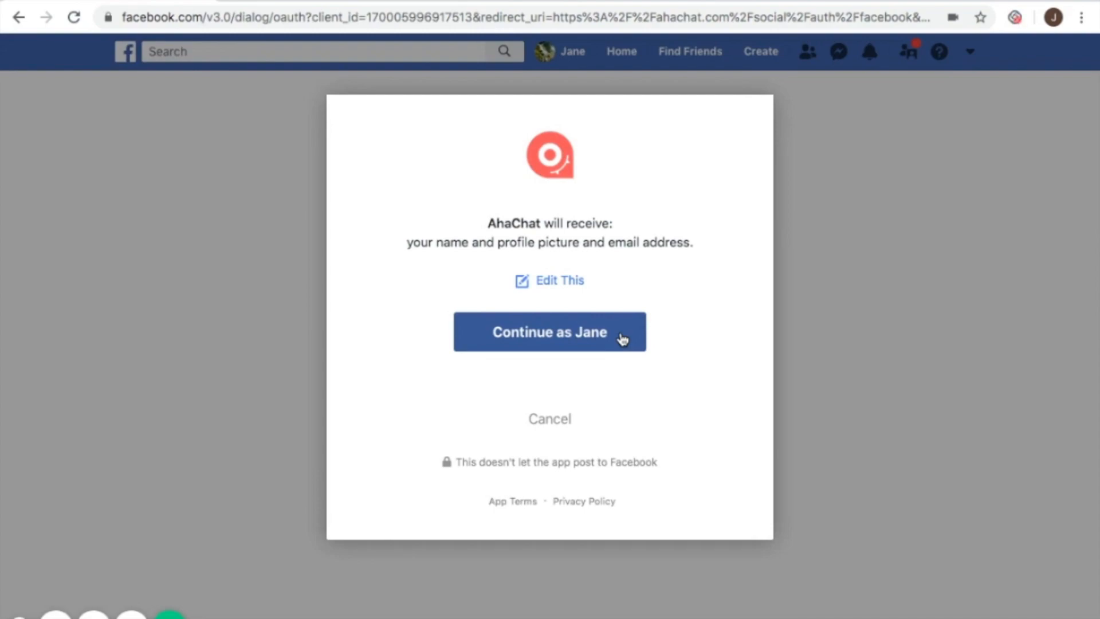
{"action": "left_click", "coordinate": [532, 342]}
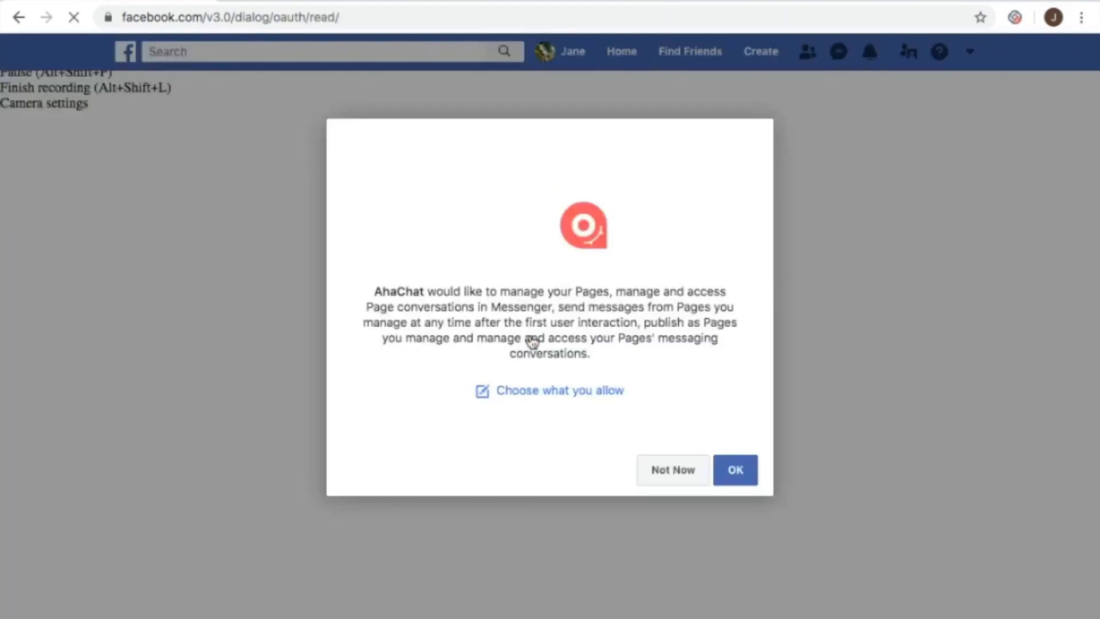
{"action": "left_click", "coordinate": [738, 472]}
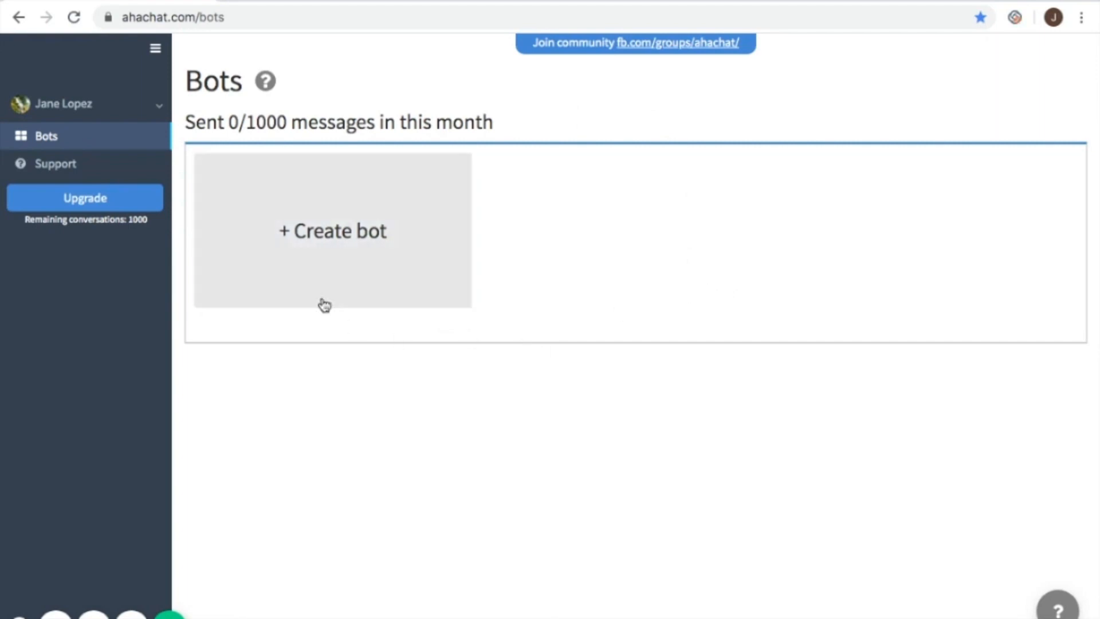
- Open the new bot dialog, then switch to Facebook and start creating a Business or Brand page
{"action": "left_click", "coordinate": [321, 263]}
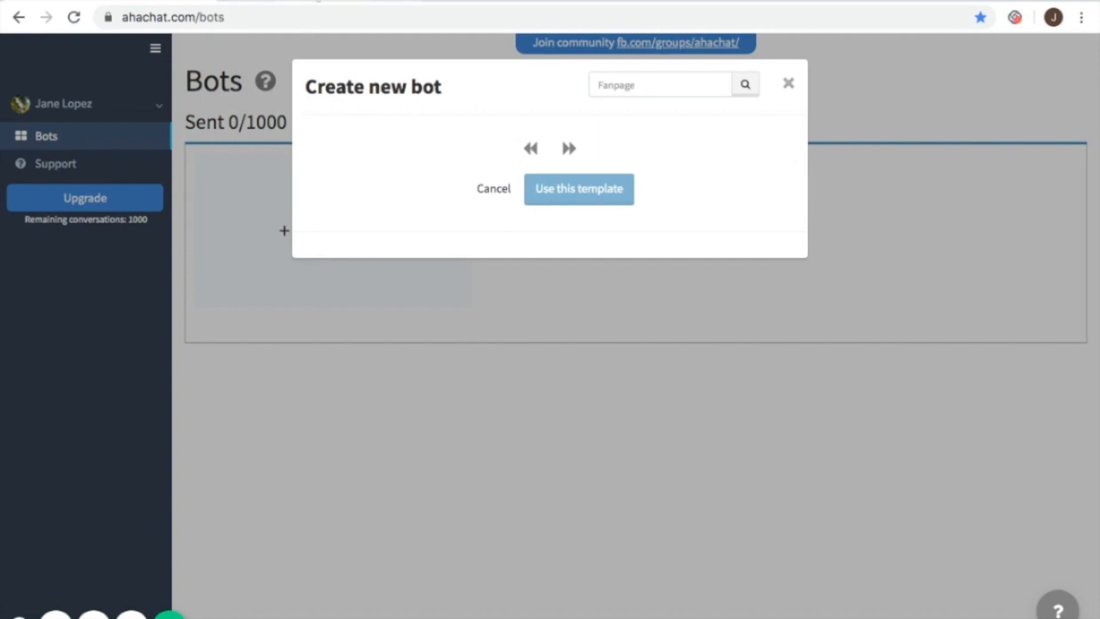
{"action": "left_click", "coordinate": [319, 1]}
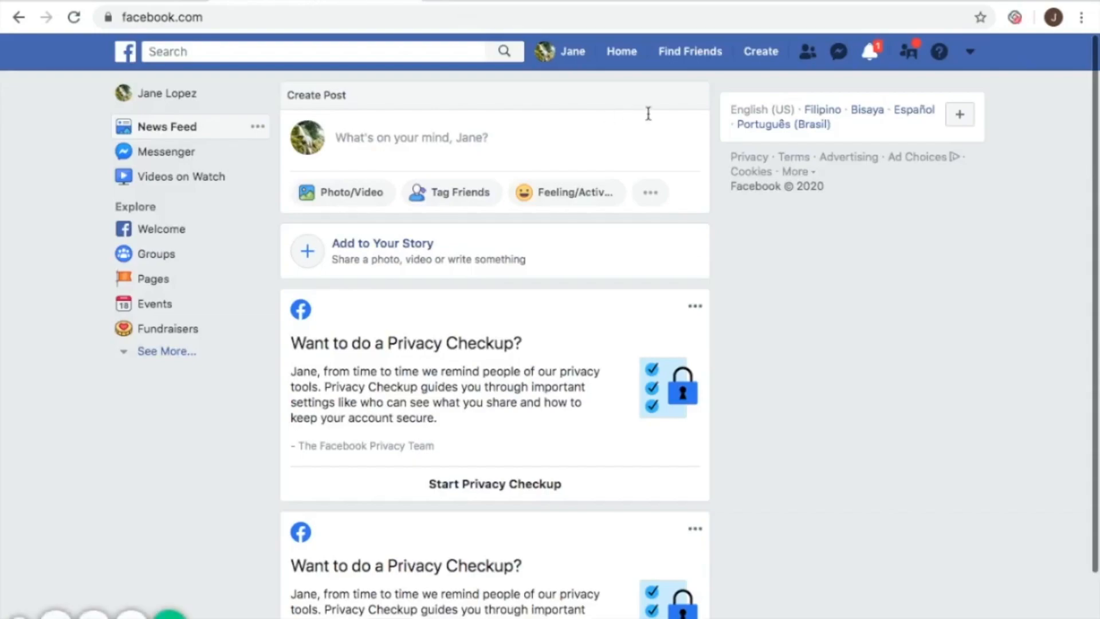
{"action": "left_click", "coordinate": [767, 56]}
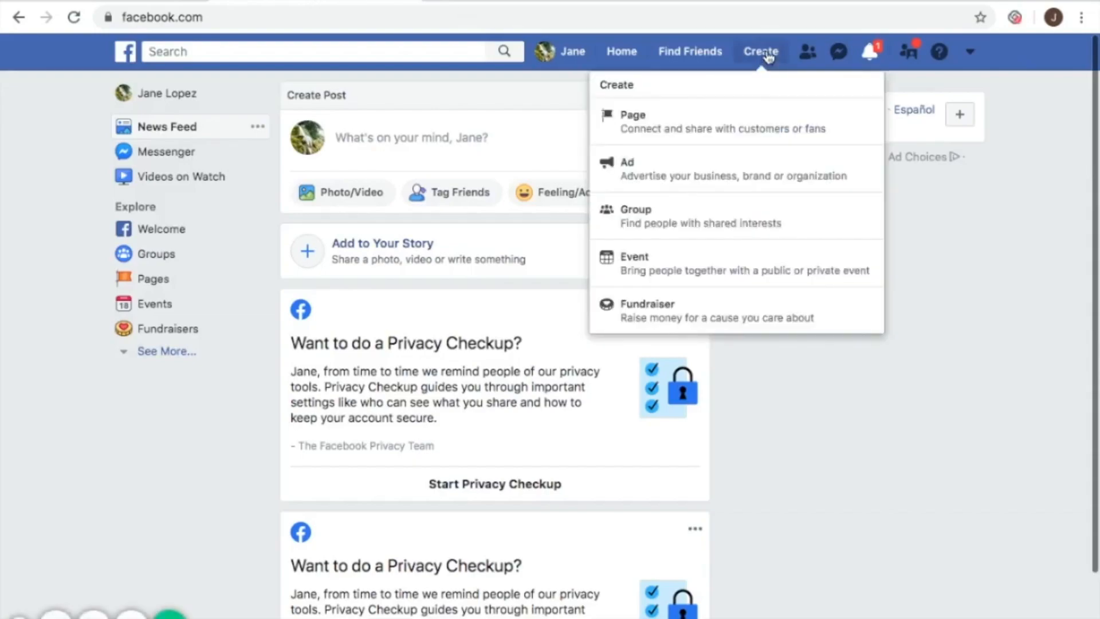
{"action": "left_click", "coordinate": [657, 128]}
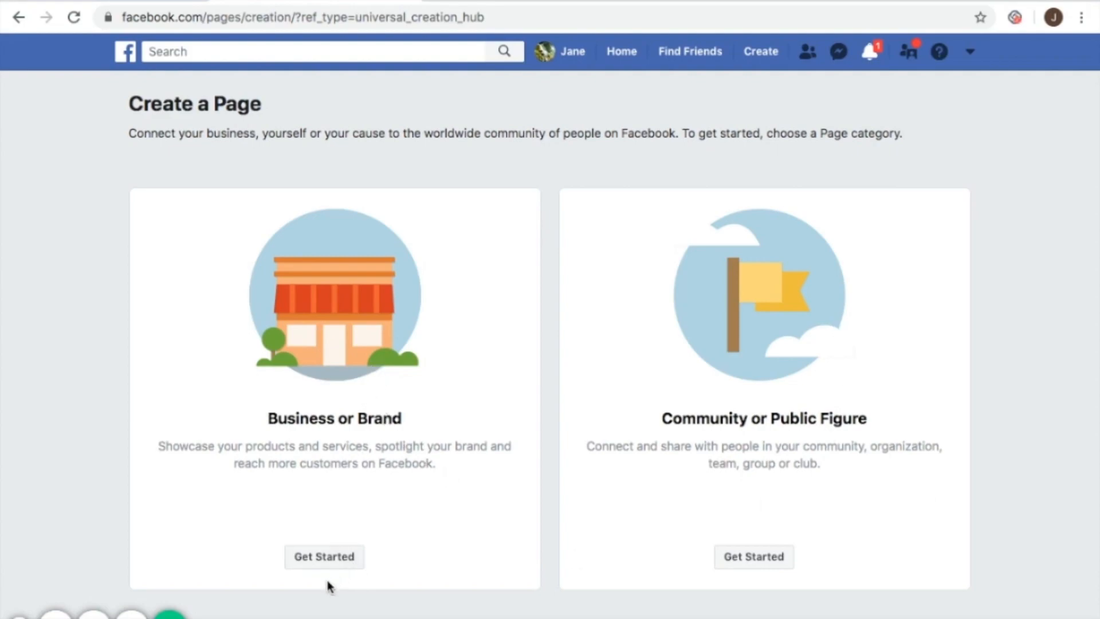
{"action": "left_click", "coordinate": [335, 558]}
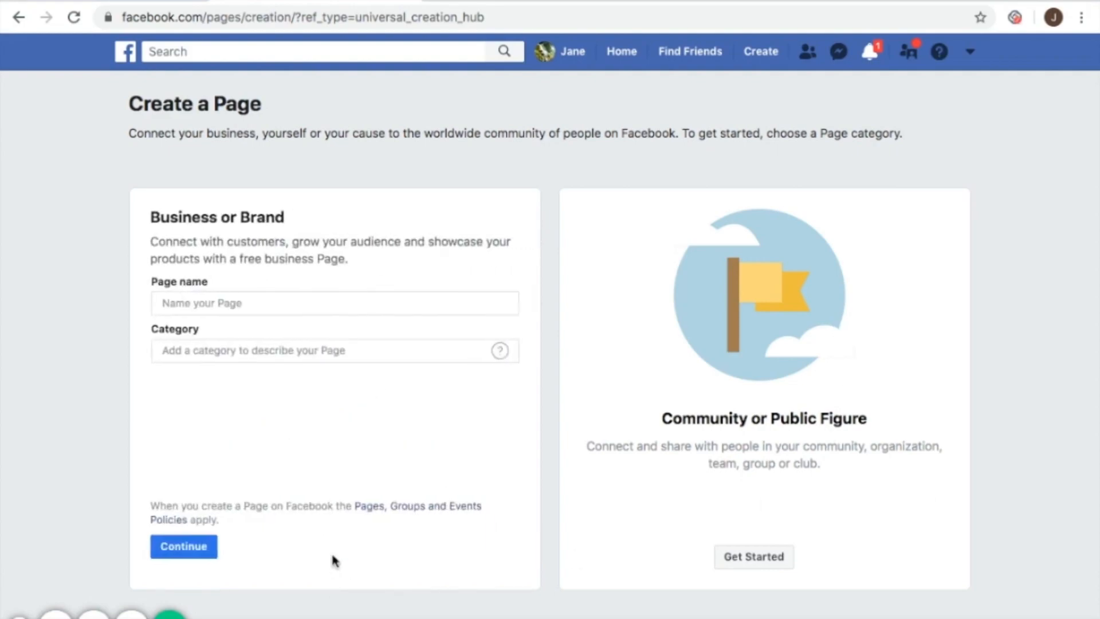
- Create the page as Ruby Closet in the Bags/Luggage category, skipping the profile picture and cover photo
{"action": "left_click", "coordinate": [229, 303]}
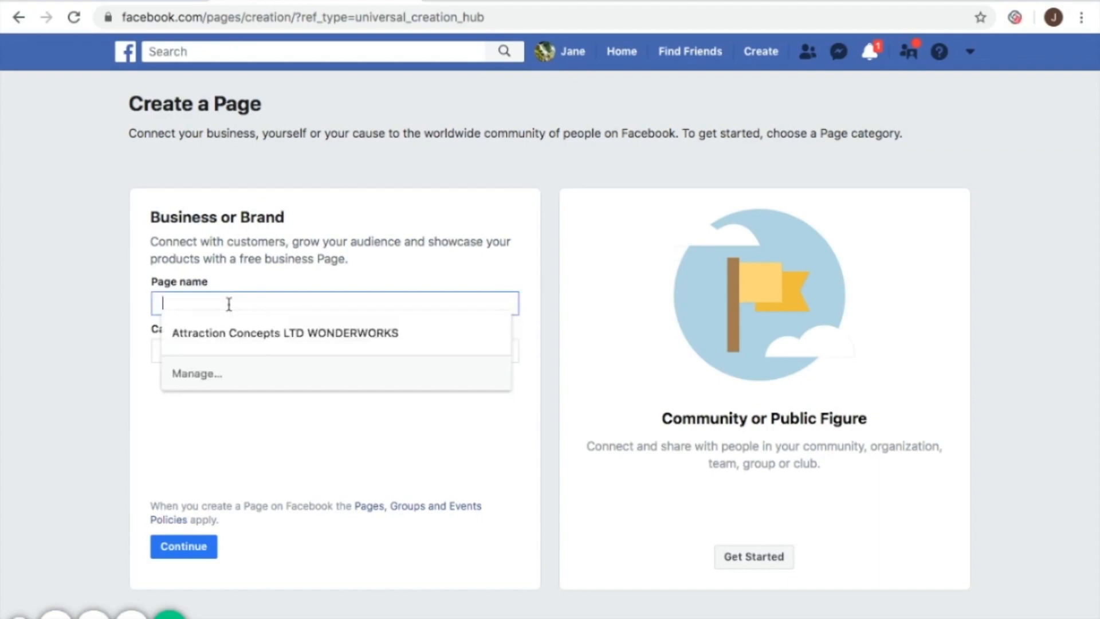
{"action": "type", "text": "Ruby C"}
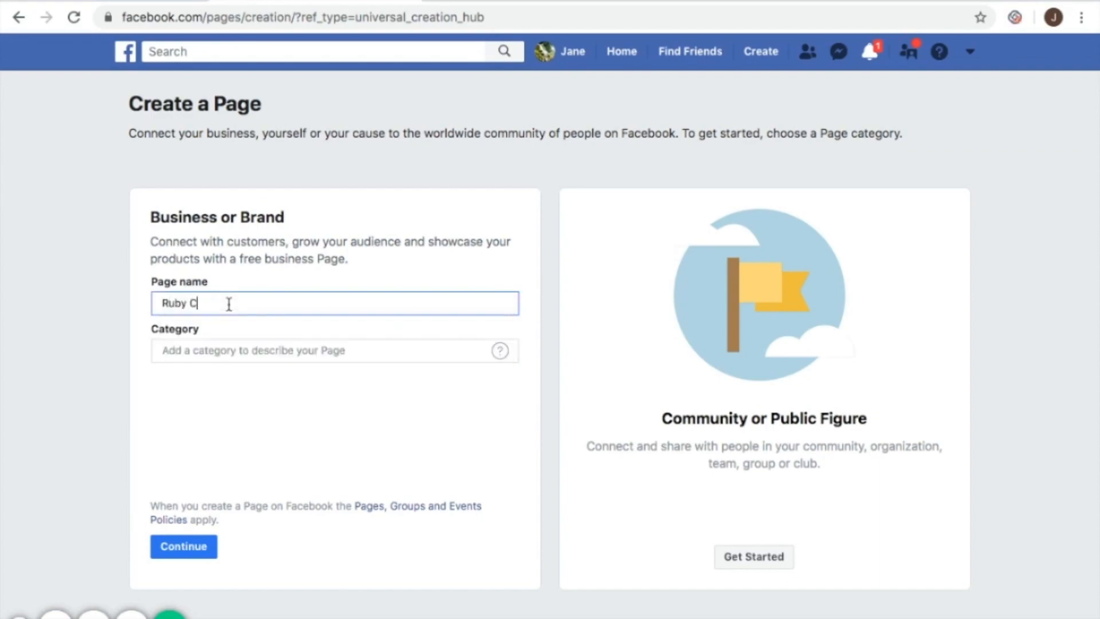
{"action": "type", "text": "loset"}
{"action": "left_click", "coordinate": [187, 353]}
{"action": "type", "text": "bag"}
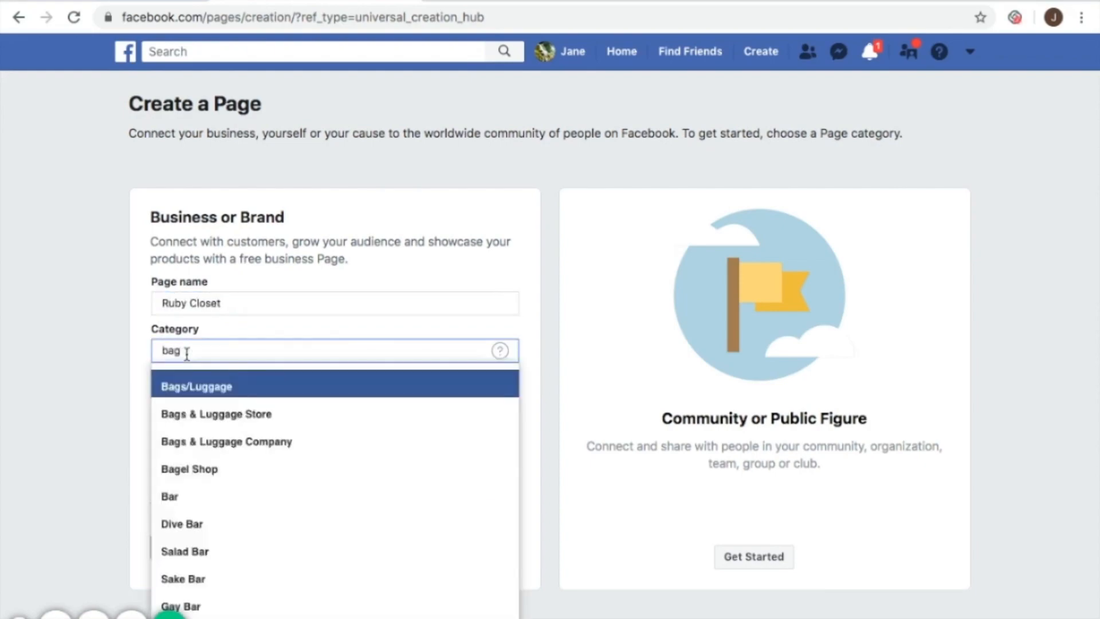
{"action": "left_click", "coordinate": [207, 391]}
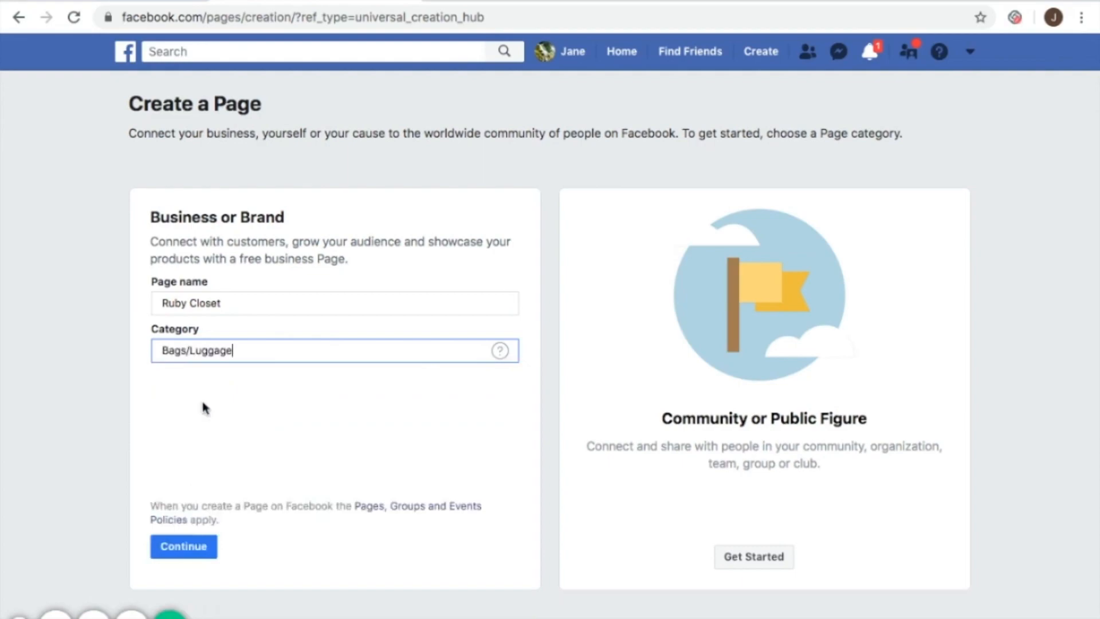
{"action": "left_click", "coordinate": [184, 548]}
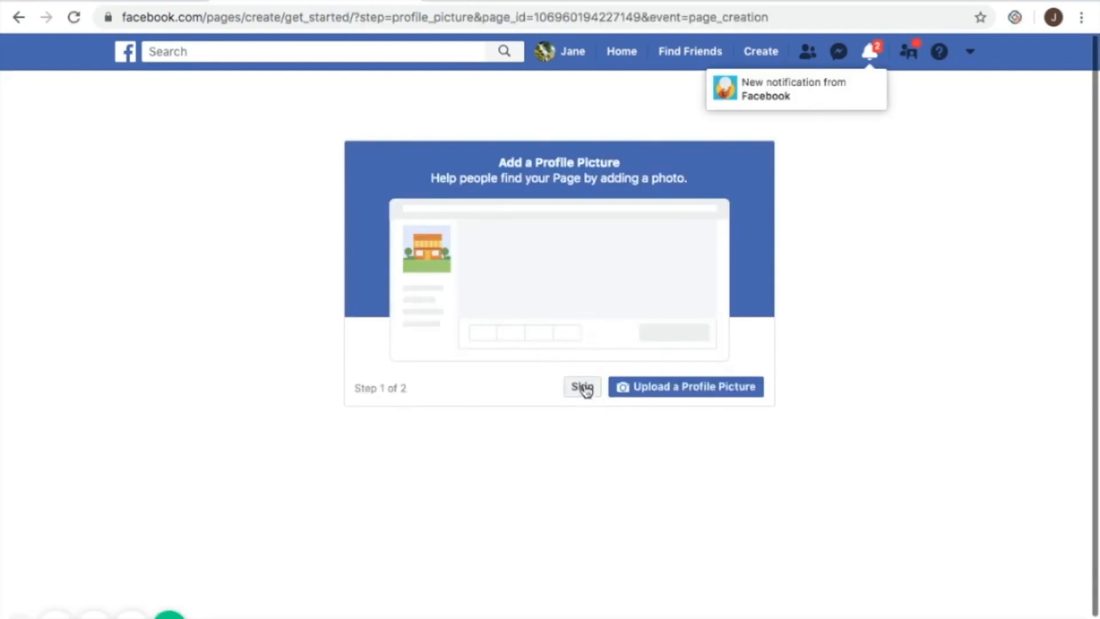
{"action": "left_click", "coordinate": [583, 388]}
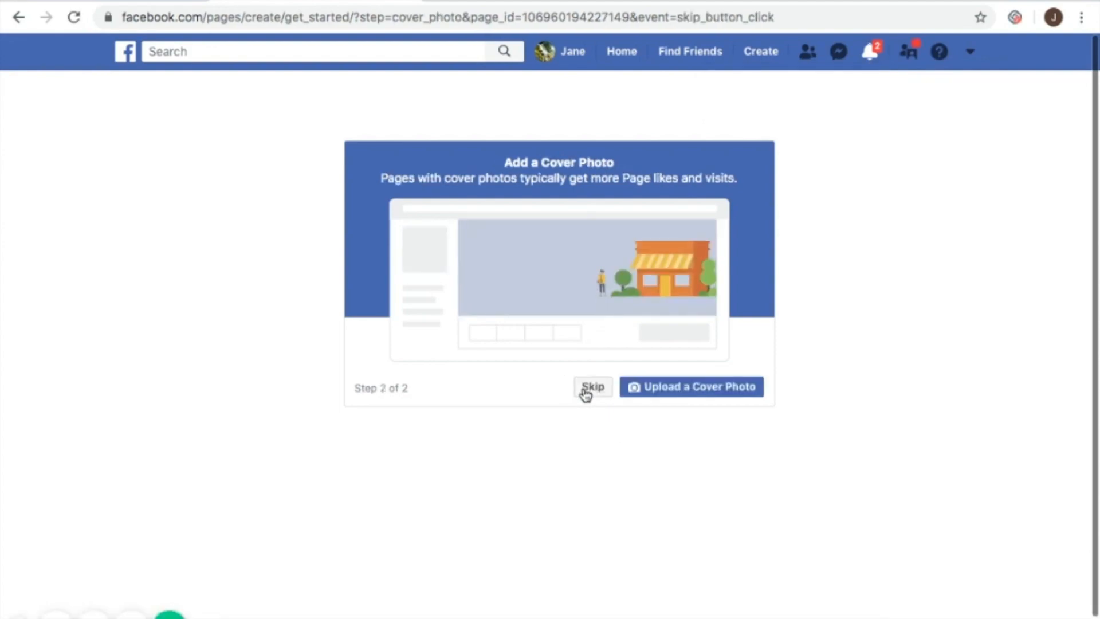
{"action": "left_click", "coordinate": [584, 390]}
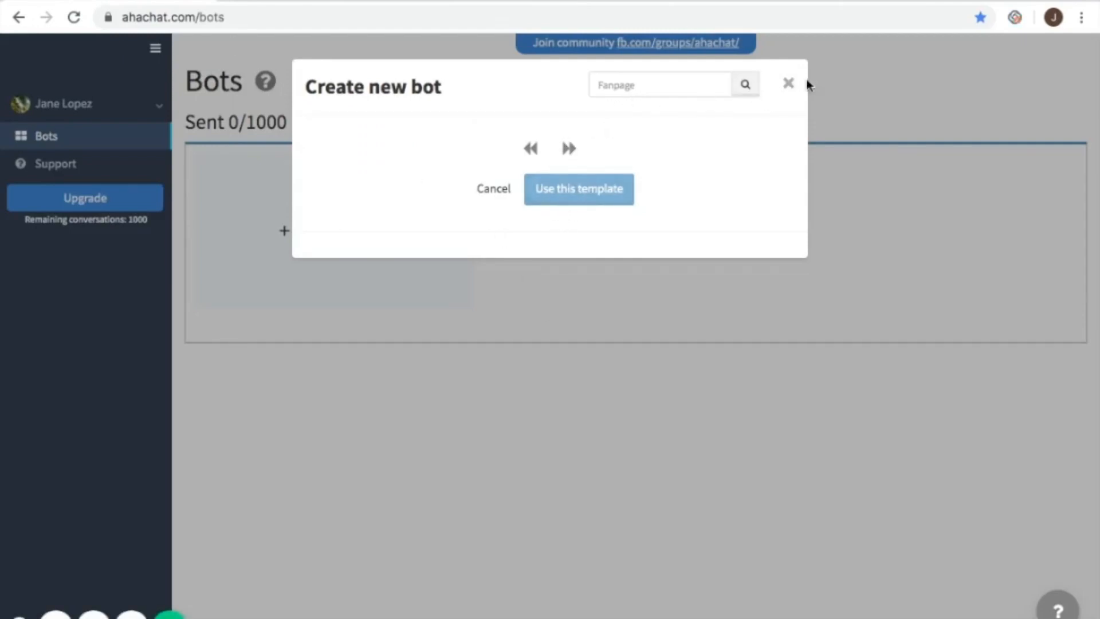
- Back in AhaChat, reopen the new bot dialog and create a bot for the Ruby Closet page with the Blank template
{"action": "left_click", "coordinate": [789, 83]}
{"action": "left_click", "coordinate": [348, 244]}
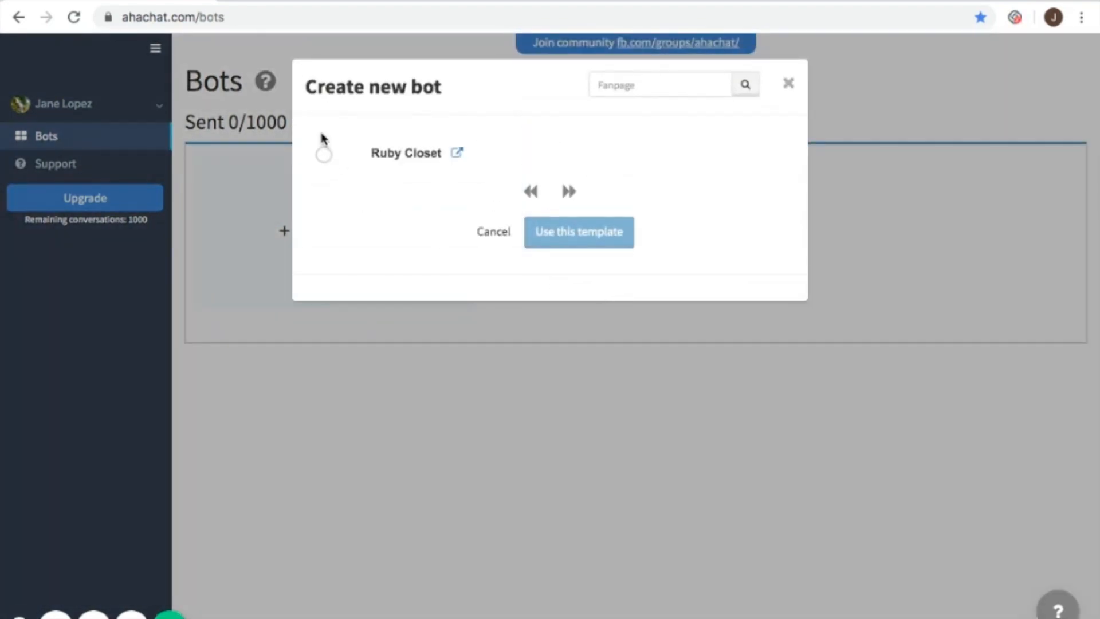
{"action": "left_click", "coordinate": [324, 156]}
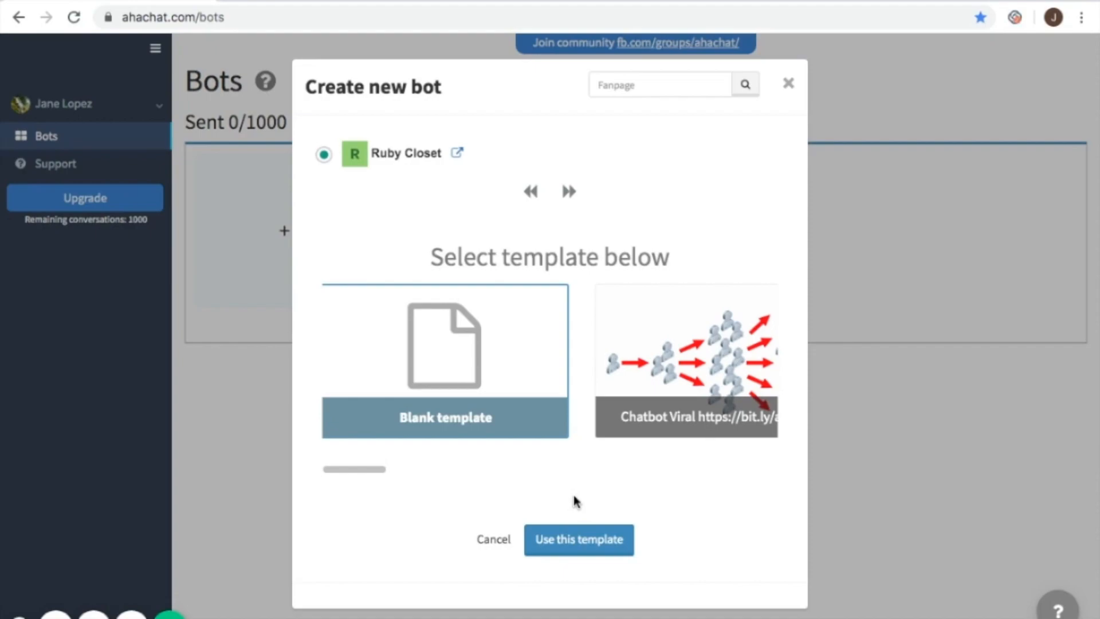
{"action": "left_click", "coordinate": [565, 550]}
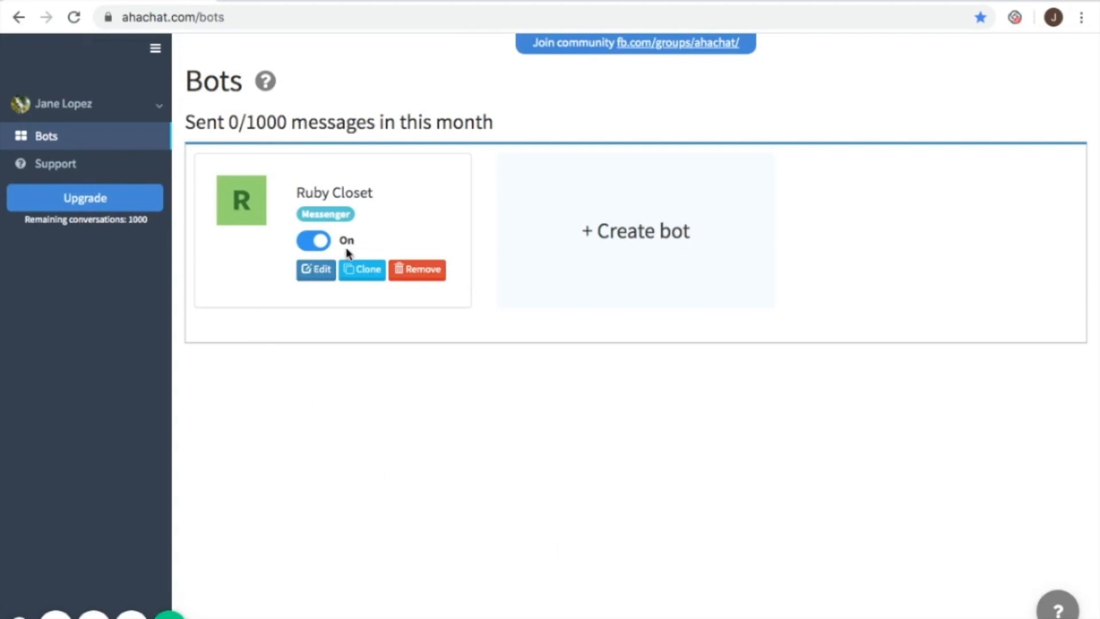
- Open the Ruby Closet bot for editing and open its welcome message flow from the automation flows
{"action": "left_click", "coordinate": [309, 276]}
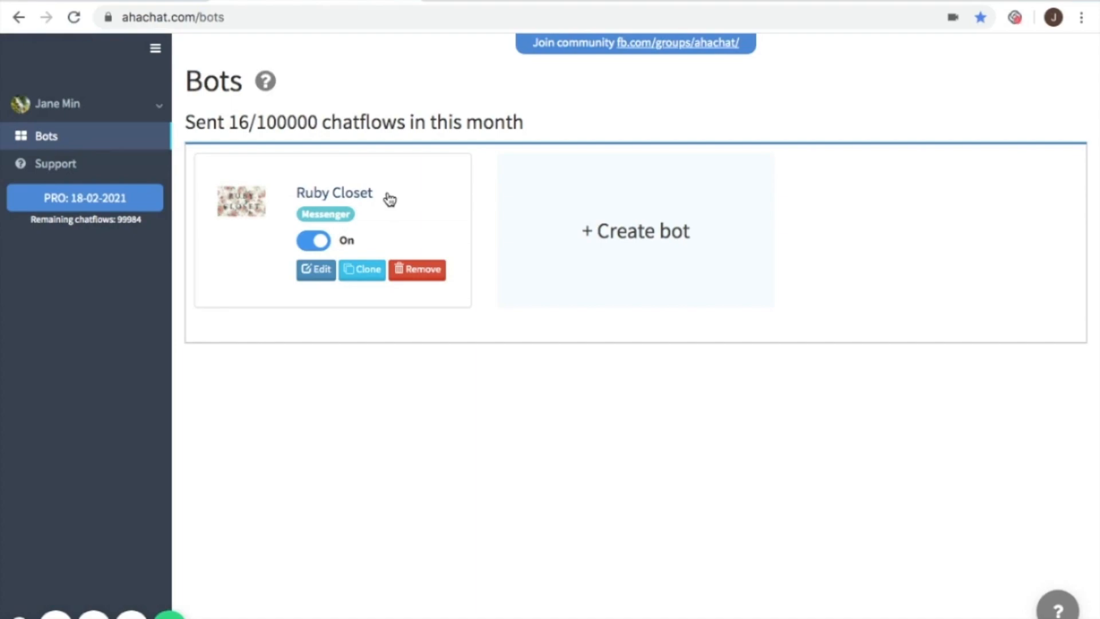
{"action": "left_click", "coordinate": [304, 274]}
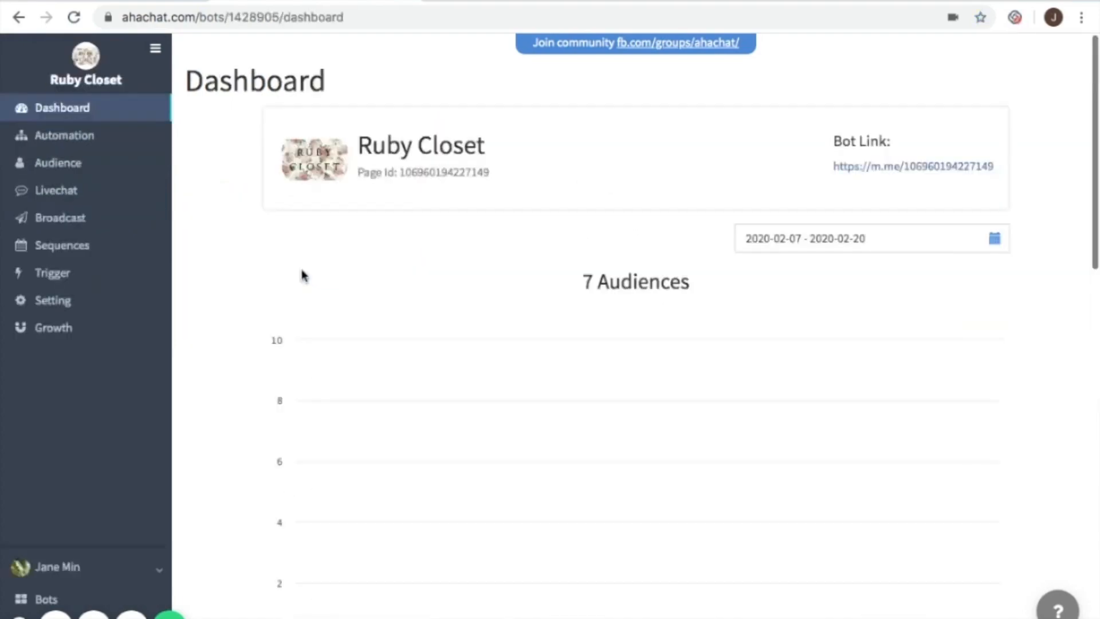
{"action": "left_click", "coordinate": [114, 148]}
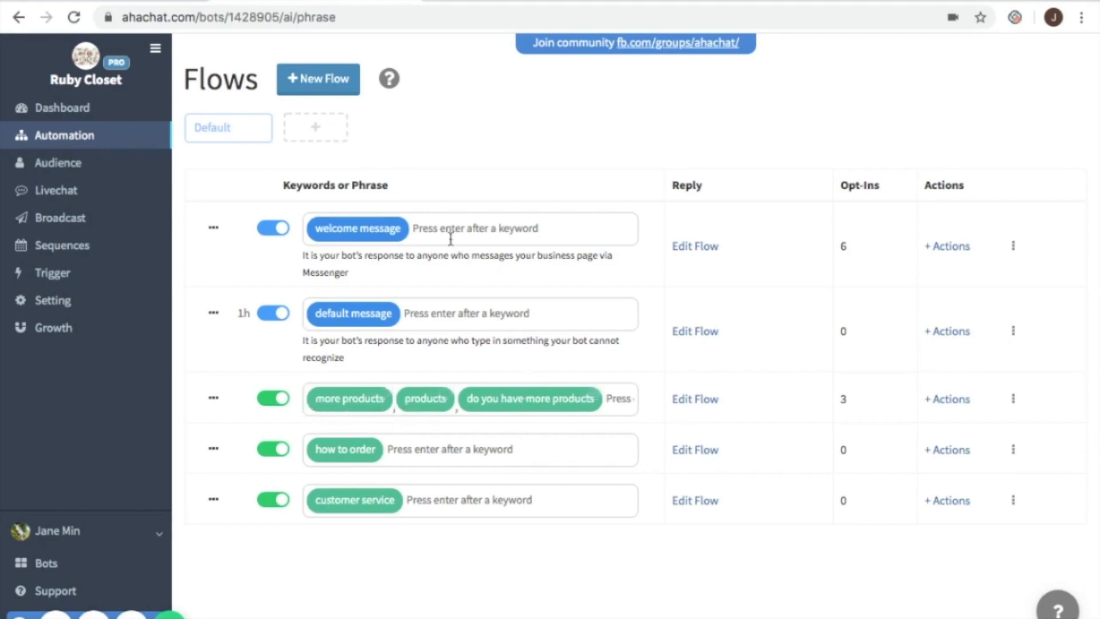
{"action": "left_click", "coordinate": [706, 253]}
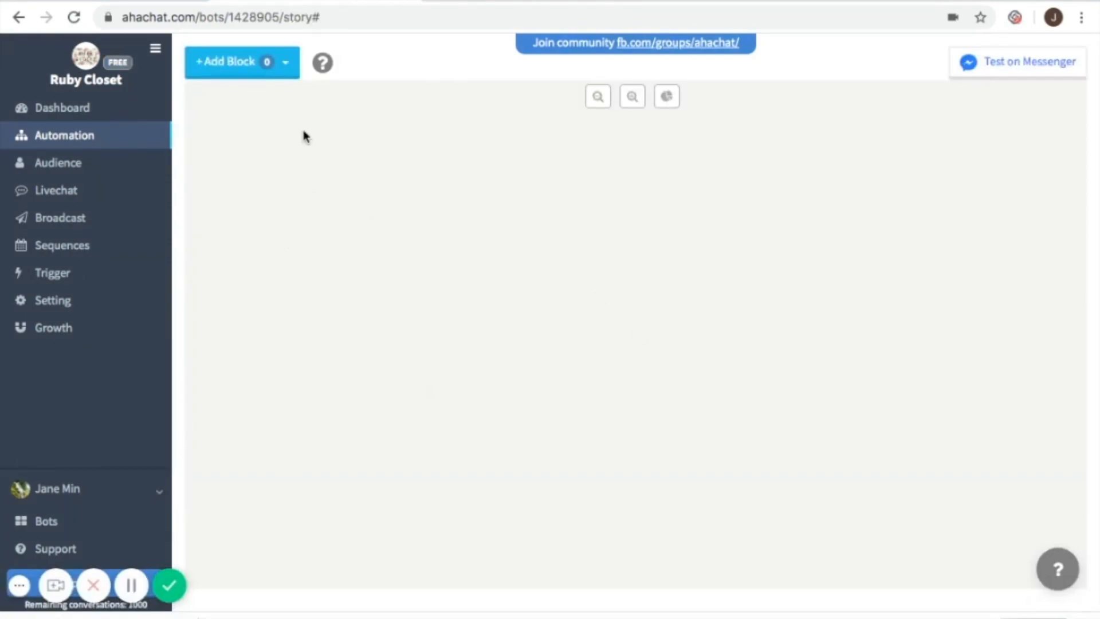
- Add a Conversation block, place it near the upper middle of the flow canvas, and open its settings
{"action": "left_click", "coordinate": [268, 63]}
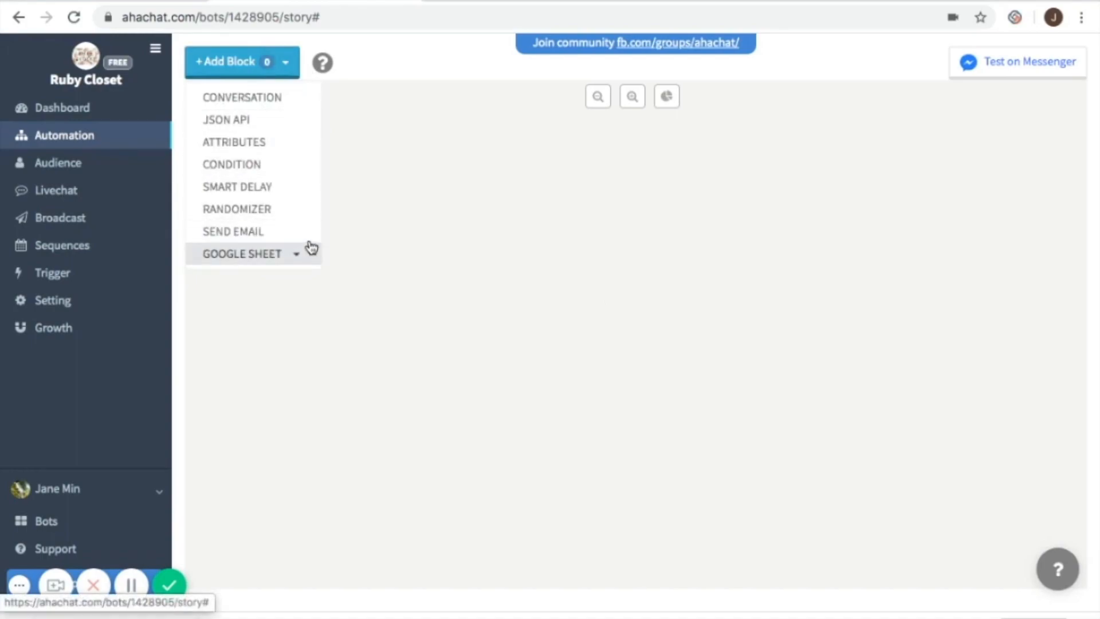
{"action": "left_click", "coordinate": [278, 98]}
{"action": "left_click_drag", "start_coordinate": [323, 168], "coordinate": [592, 180]}
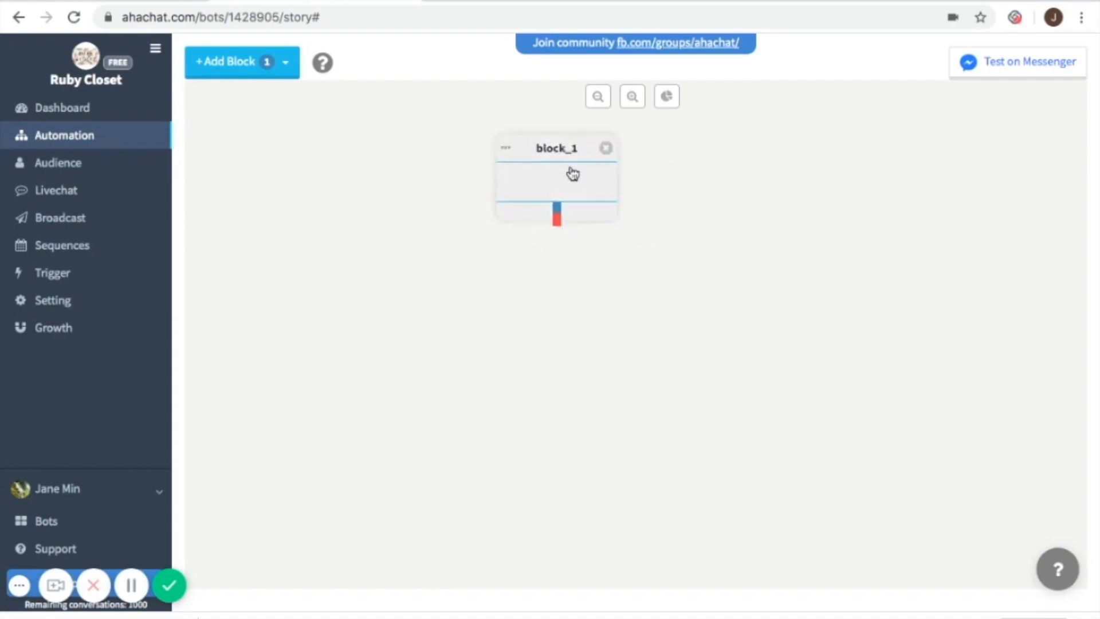
{"action": "left_click_drag", "start_coordinate": [570, 181], "coordinate": [576, 184]}
{"action": "left_click", "coordinate": [573, 176]}
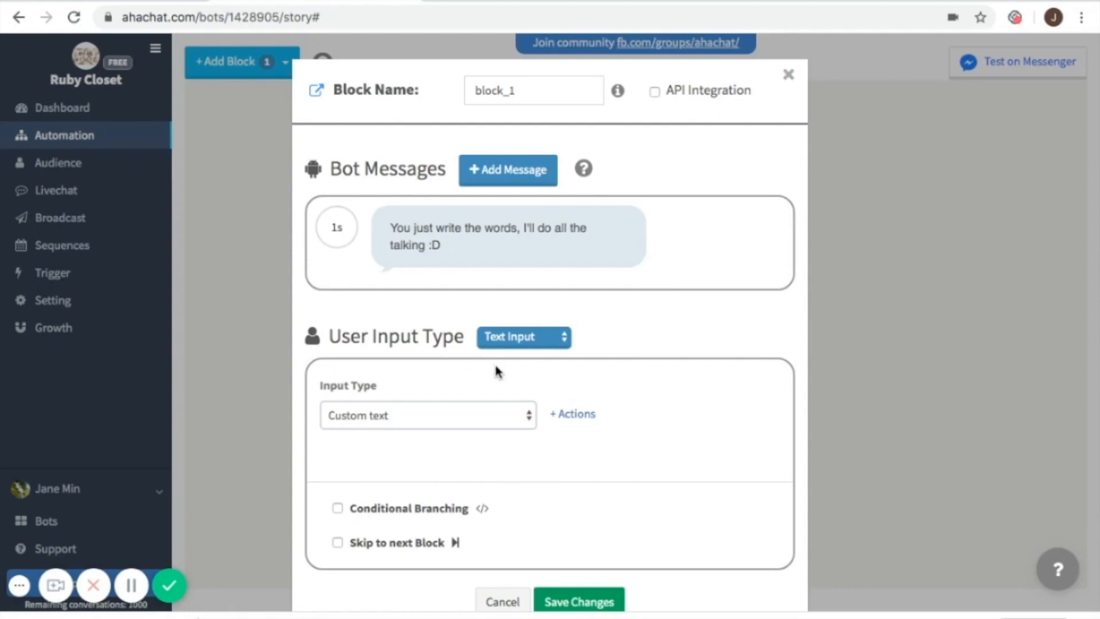
- Rename the conversation block to welcome_message
{"action": "left_click", "coordinate": [531, 95]}
{"action": "key", "text": "BackSpace"}
{"action": "key", "text": "BackSpace"}
{"action": "key", "text": "BackSpace"}
{"action": "key", "text": "BackSpace"}
{"action": "key", "text": "BackSpace"}
{"action": "key", "text": "BackSpace"}
{"action": "key", "text": "BackSpace"}
{"action": "type", "text": "welco"}
{"action": "type", "text": "_message"}
- Replace the default bot message with "Welcome {{full_name}}! You just entered Ruby Closet.", inserting the Full Name attribute
{"action": "mouse_move", "coordinate": [469, 217]}
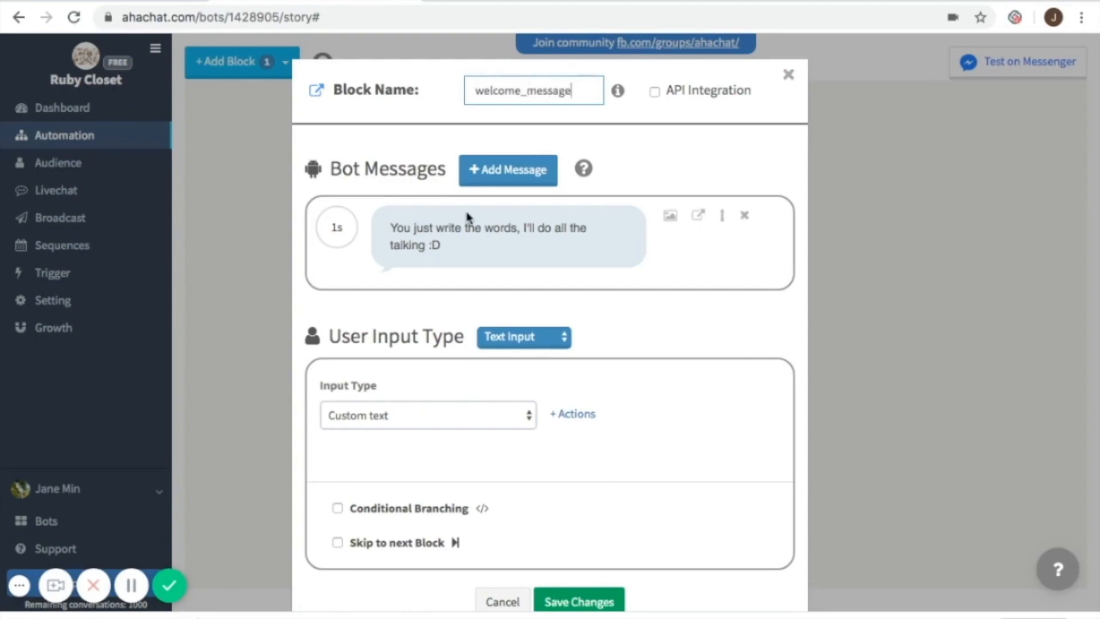
{"action": "left_click", "coordinate": [441, 246]}
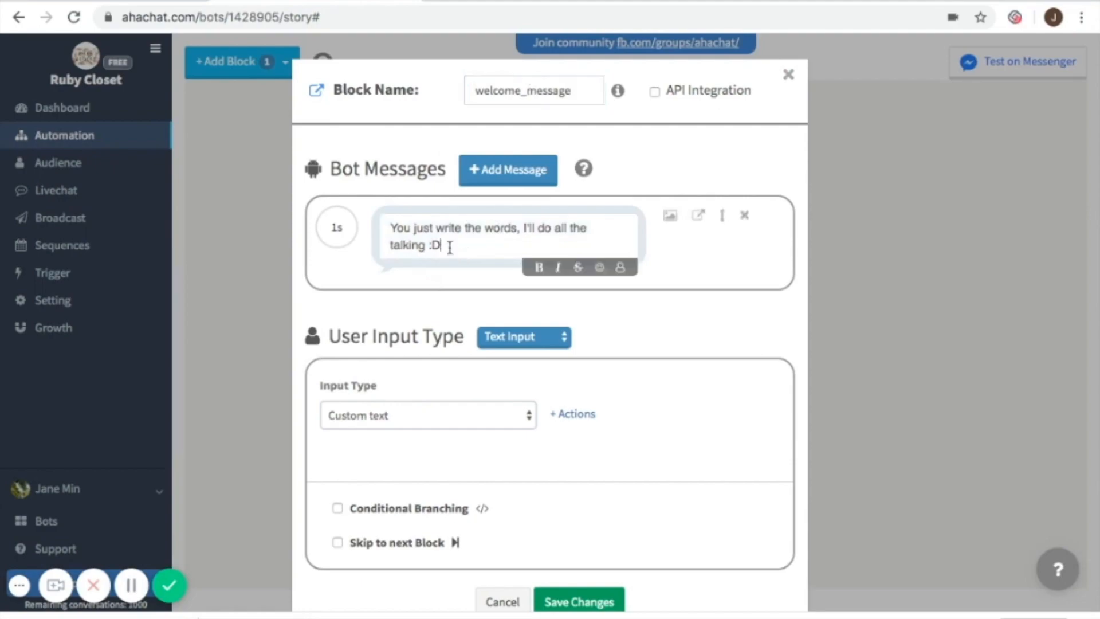
{"action": "left_click_drag", "start_coordinate": [450, 248], "coordinate": [386, 222]}
{"action": "key", "text": "BackSpace"}
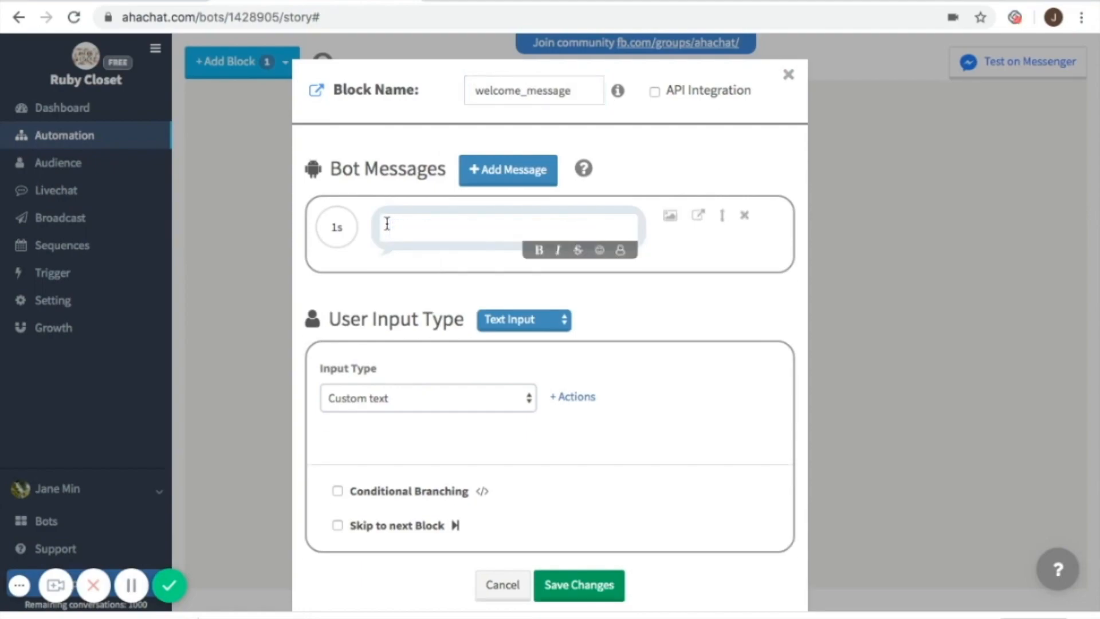
{"action": "type", "text": "Welcome"}
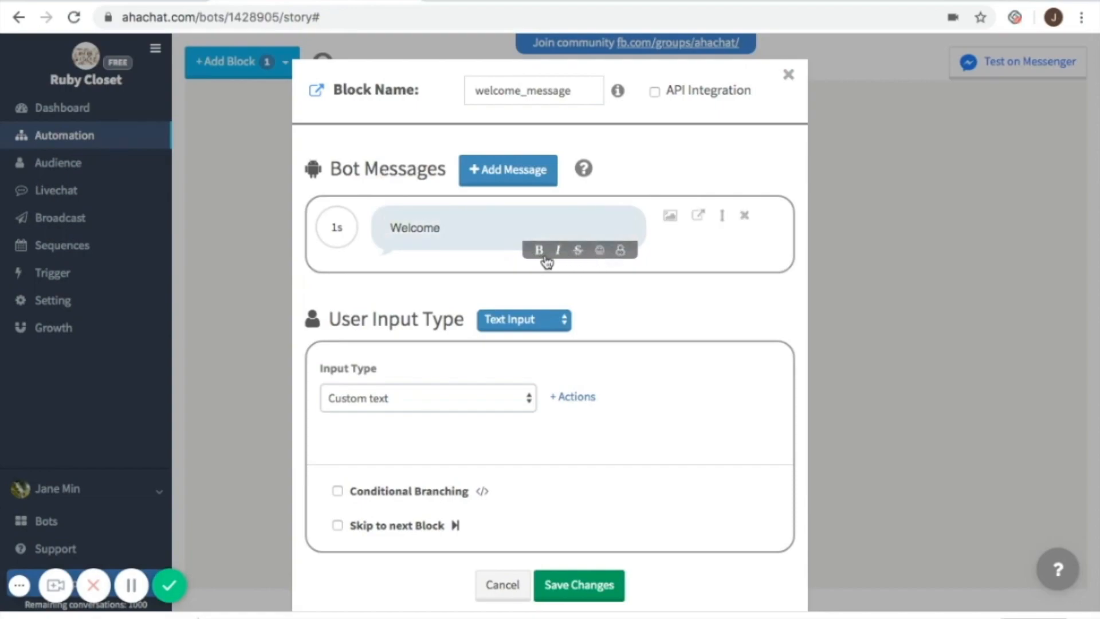
{"action": "left_click", "coordinate": [622, 253]}
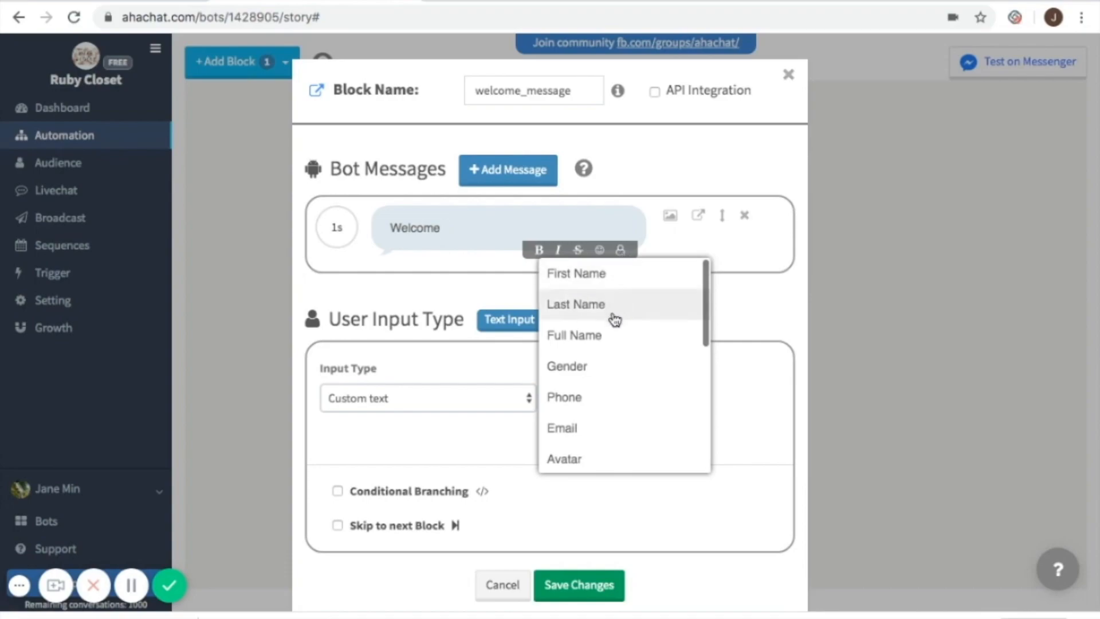
{"action": "left_click", "coordinate": [610, 343]}
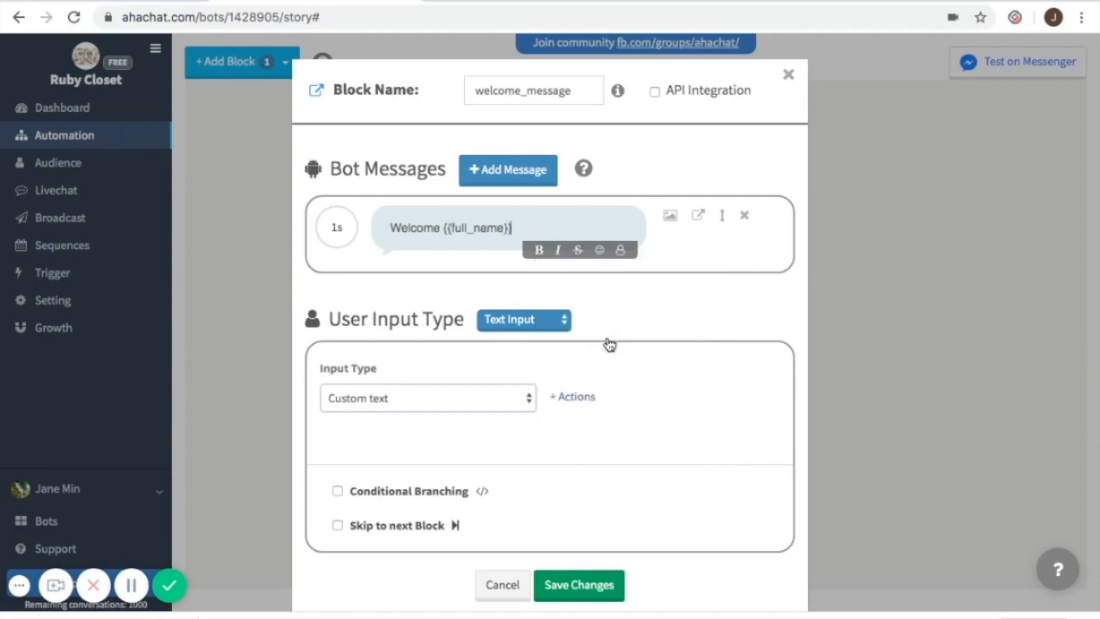
{"action": "type", "text": "! You just entered"}
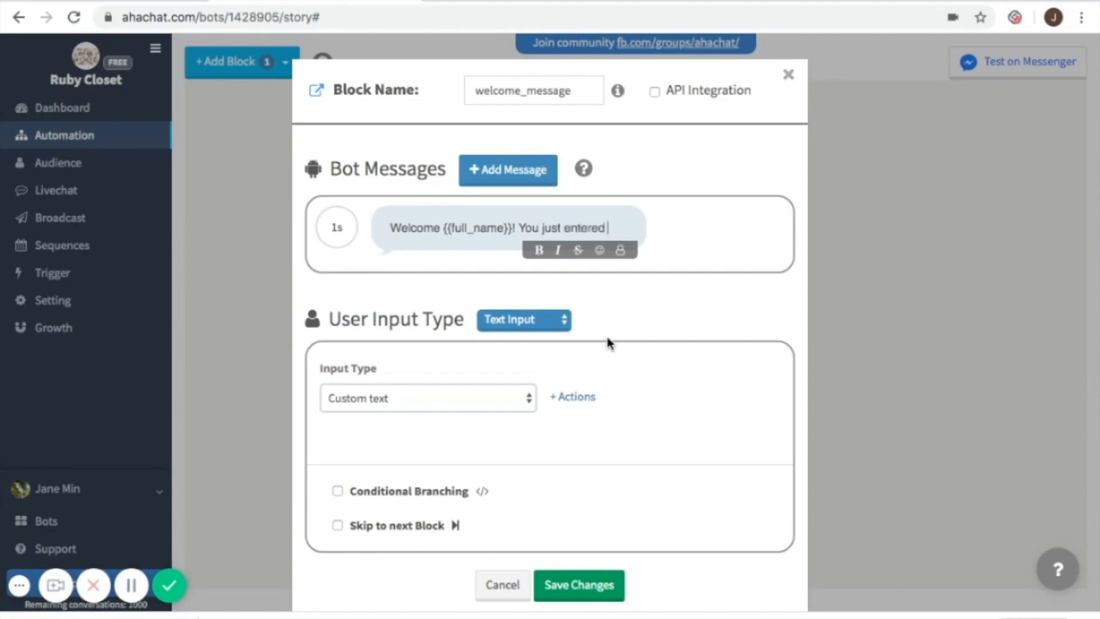
{"action": "type", "text": " Ruby "}
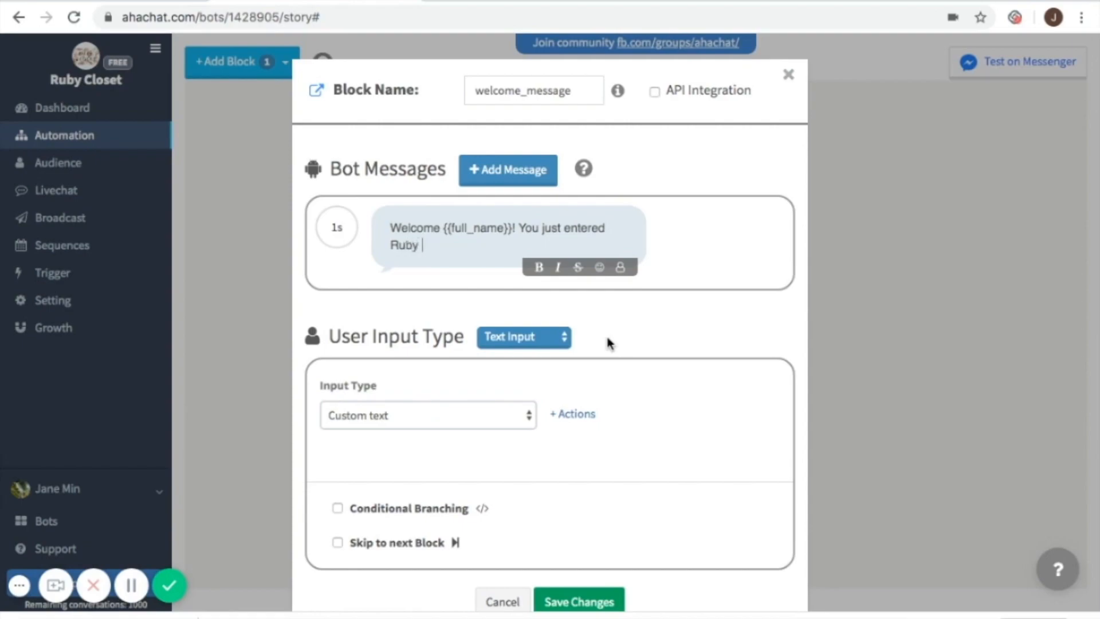
{"action": "type", "text": "Closet."}
{"action": "left_click", "coordinate": [705, 284]}
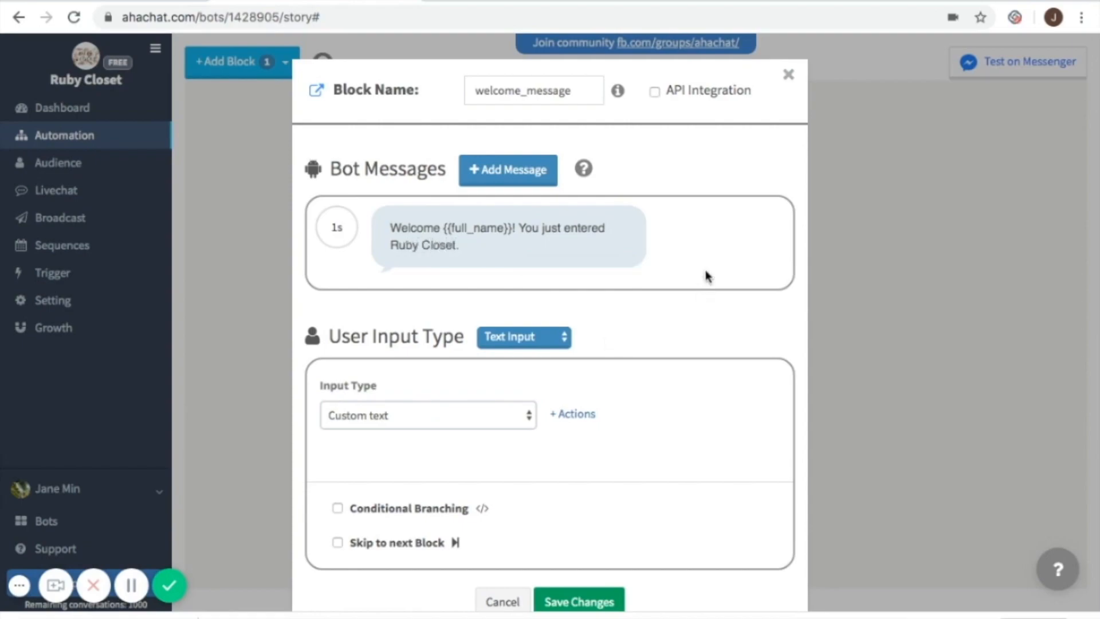
- Add a second bot message reading "Do you want to check out our latest products? 😀" and set its delay to 2 seconds
{"action": "left_click", "coordinate": [523, 177]}
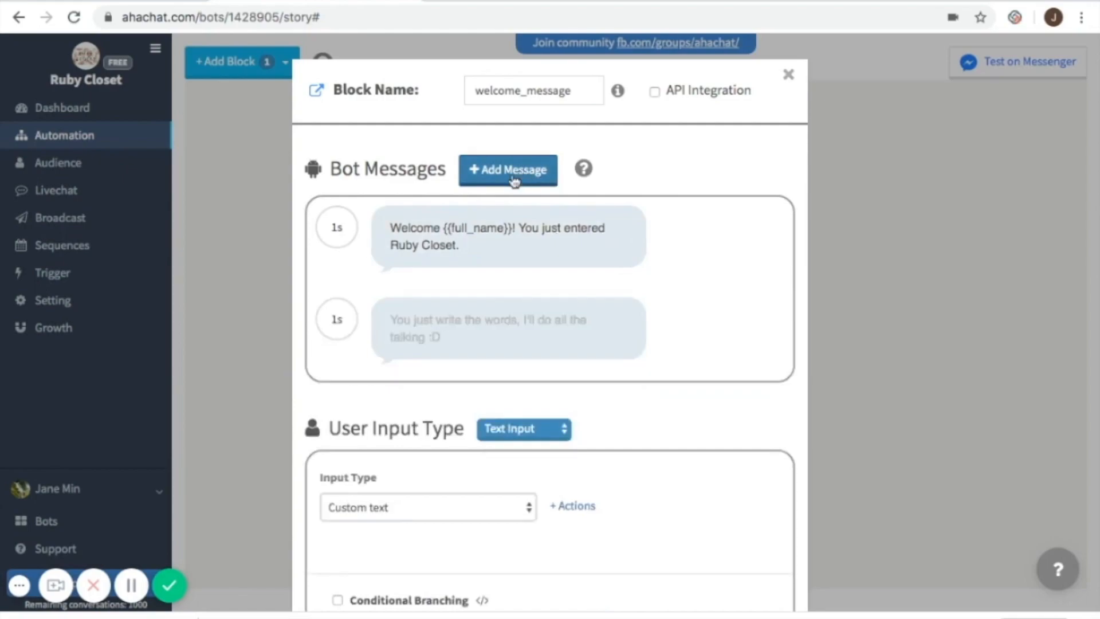
{"action": "left_click", "coordinate": [420, 317]}
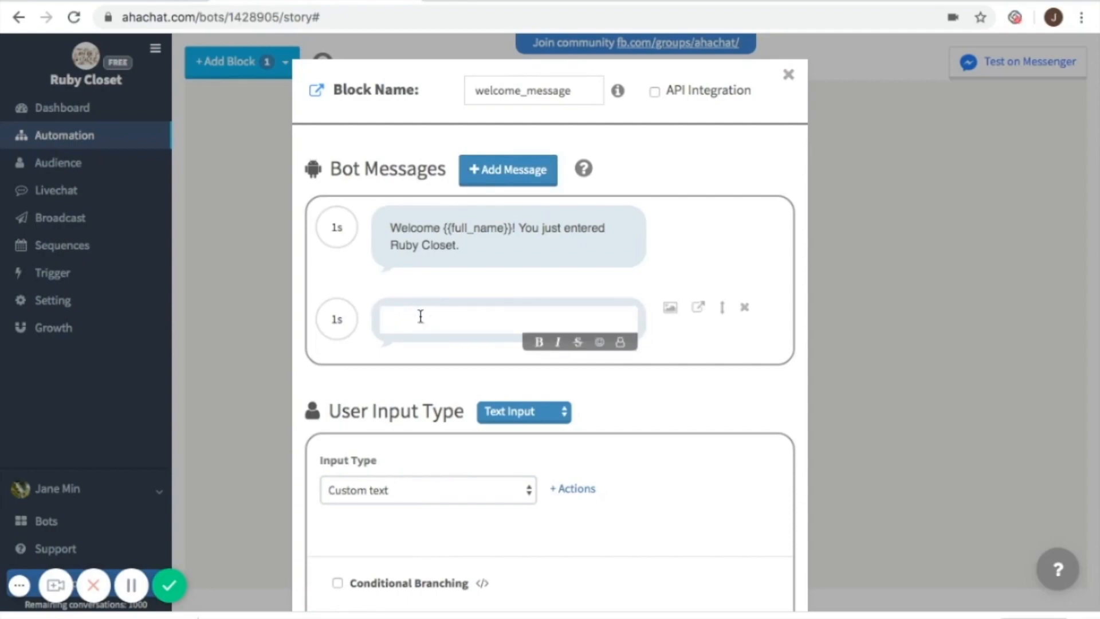
{"action": "type", "text": "Do you want to check out our latest products? 😀"}
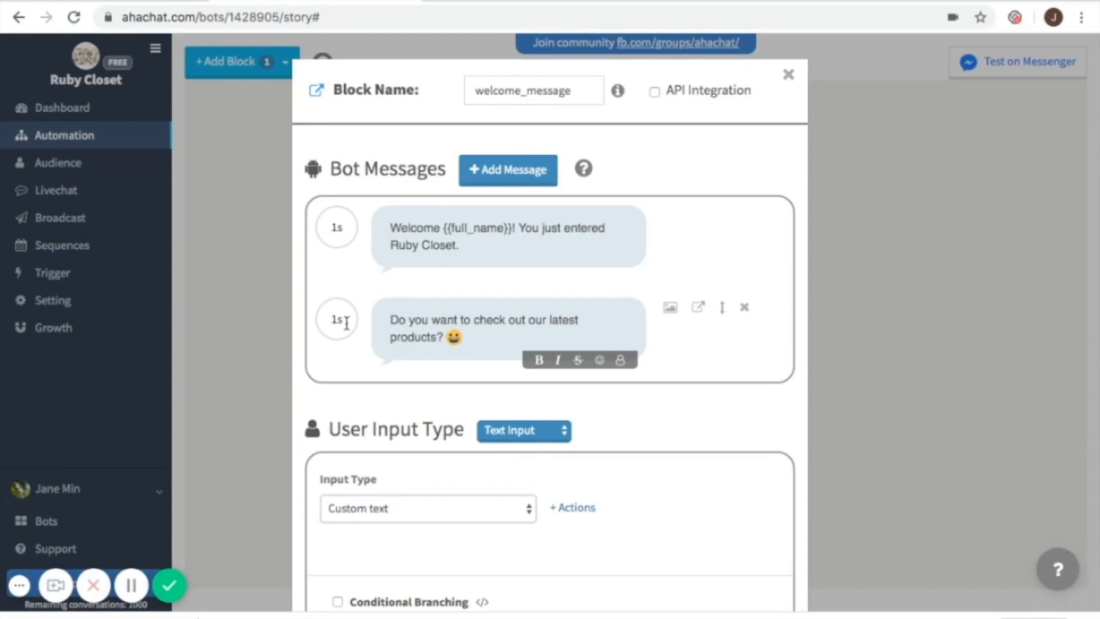
{"action": "left_click", "coordinate": [347, 324]}
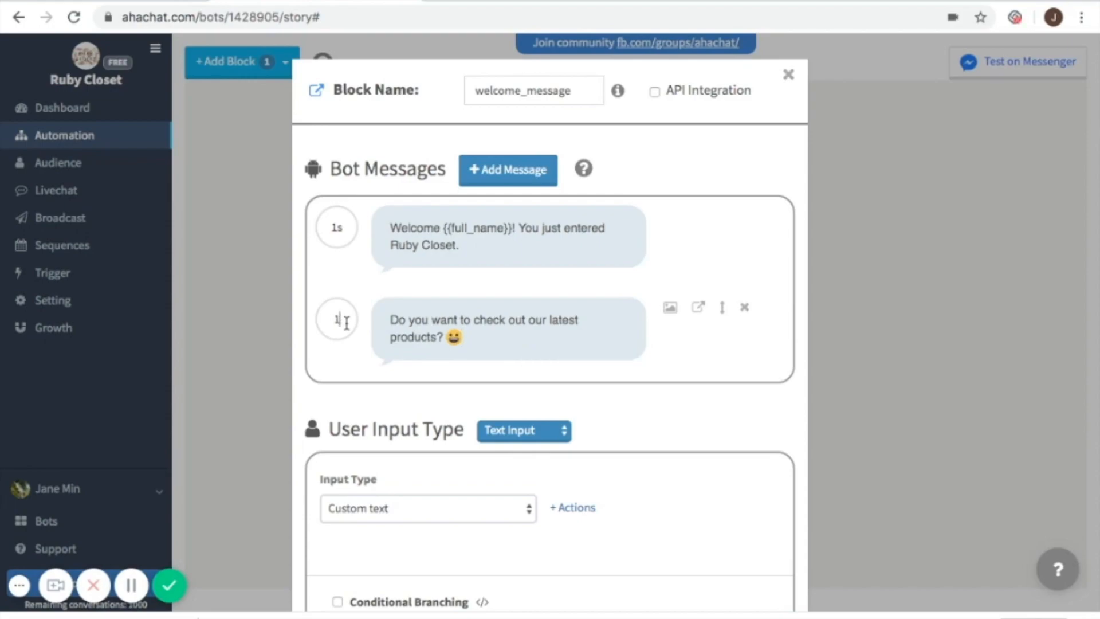
{"action": "key", "text": "BackSpace"}
{"action": "type", "text": "2"}
- Switch the user input type to Quick Replies and set the first option's text to "Yes, show me."
{"action": "scroll", "coordinate": [510, 413], "scroll_direction": "down", "scroll_amount": 3}
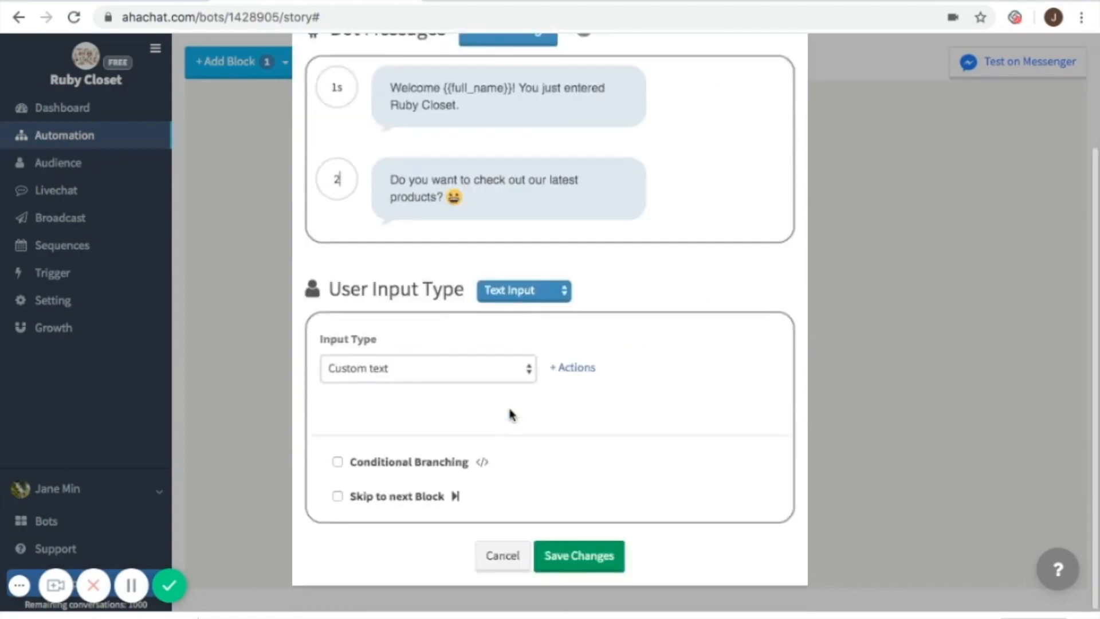
{"action": "left_click", "coordinate": [535, 293]}
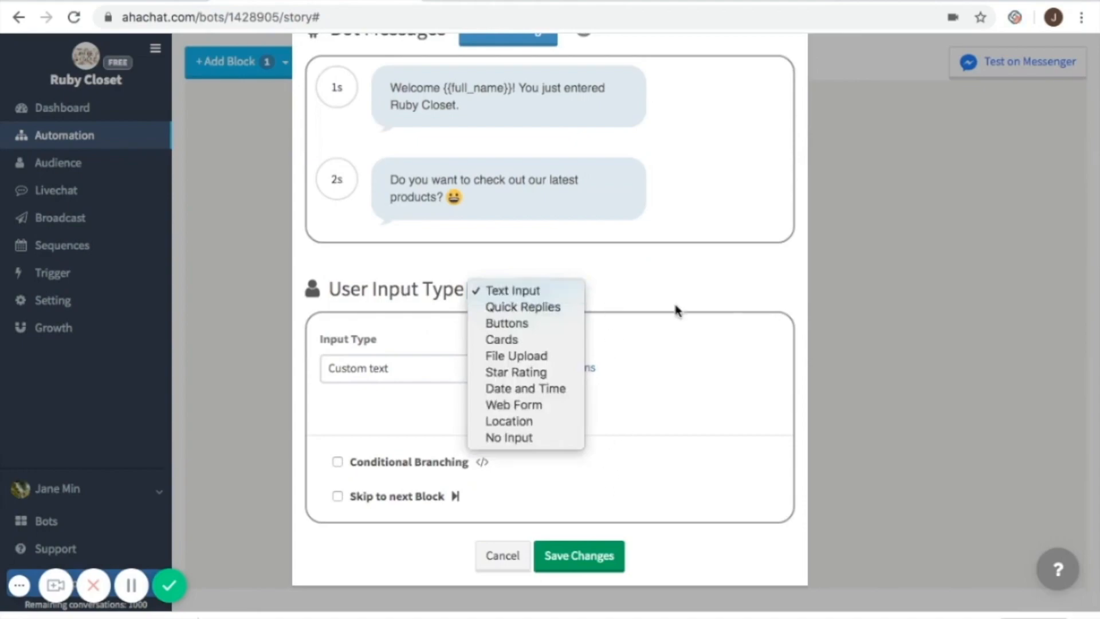
{"action": "left_click", "coordinate": [548, 308]}
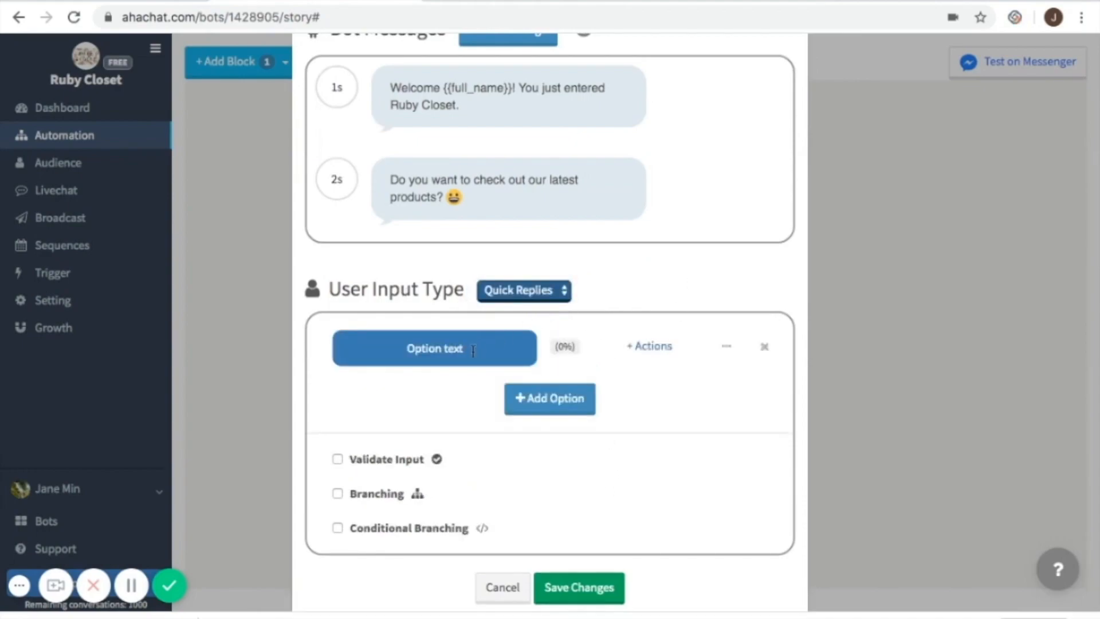
{"action": "left_click", "coordinate": [473, 351]}
{"action": "key", "text": "BackSpace"}
{"action": "key", "text": "BackSpace"}
{"action": "key", "text": "BackSpace"}
{"action": "key", "text": "BackSpace"}
{"action": "key", "text": "BackSpace"}
{"action": "key", "text": "BackSpace"}
{"action": "key", "text": "BackSpace"}
{"action": "key", "text": "BackSpace"}
{"action": "key", "text": "BackSpace"}
{"action": "key", "text": "BackSpace"}
{"action": "key", "text": "BackSpace"}
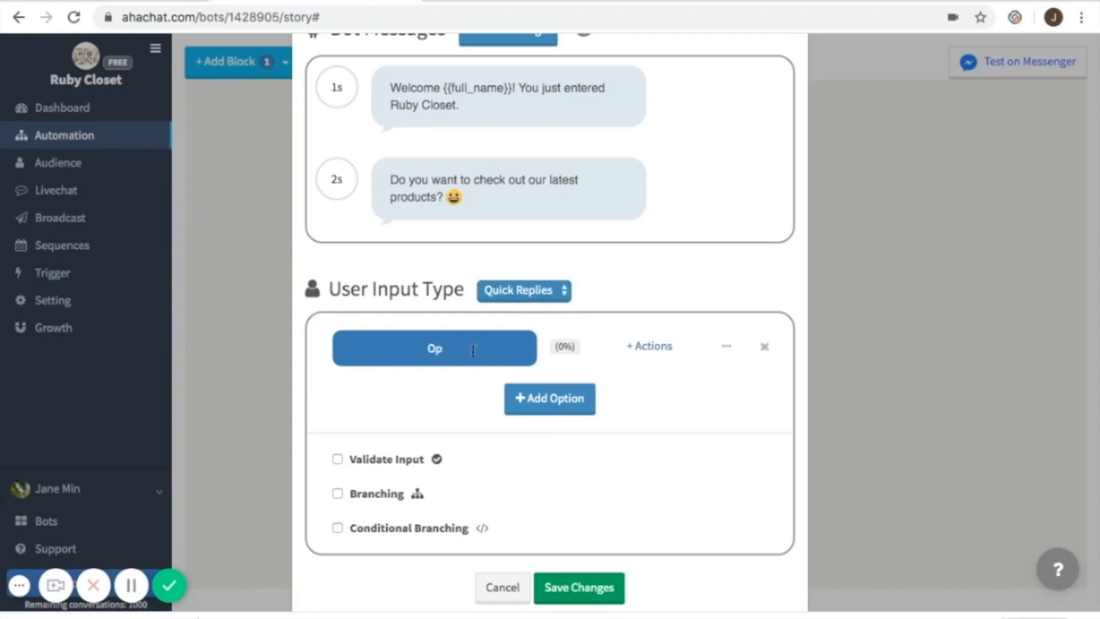
{"action": "type", "text": "Yes, show me."}
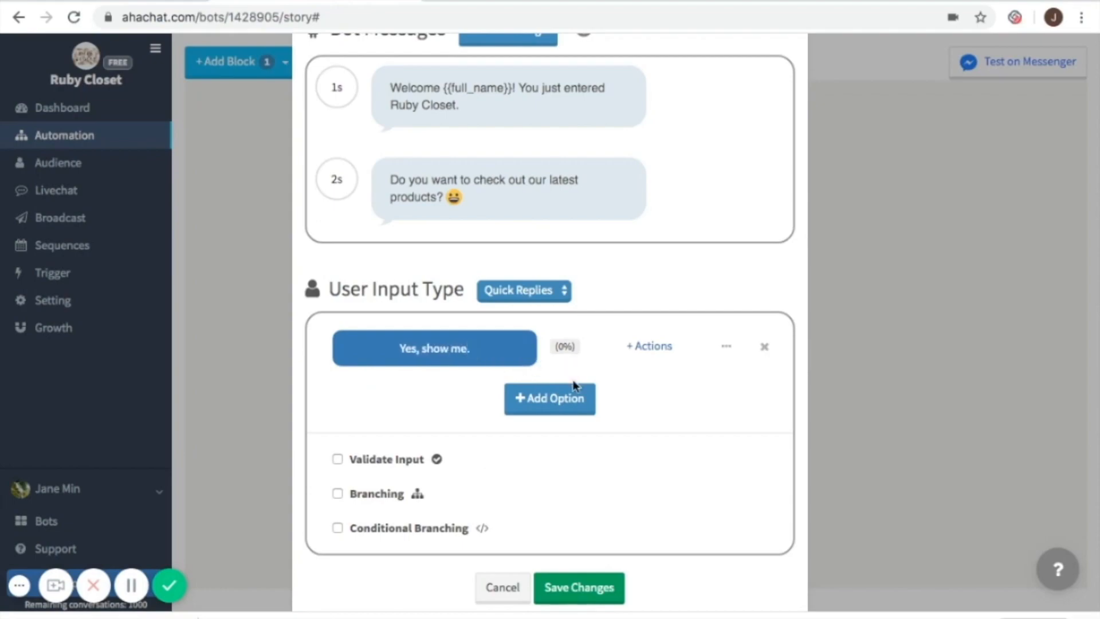
- Add a second quick reply option with the text "No, thanks."
{"action": "left_click", "coordinate": [564, 402]}
{"action": "left_click", "coordinate": [472, 395]}
{"action": "key", "text": "BackSpace"}
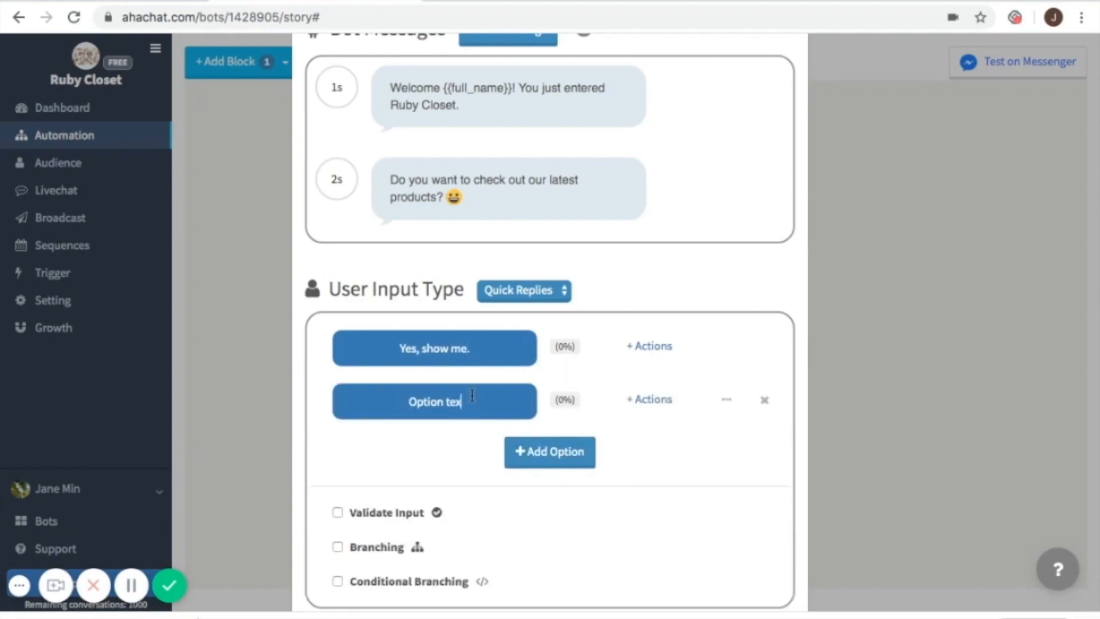
{"action": "key", "text": "BackSpace"}
{"action": "key", "text": "BackSpace"}
{"action": "key", "text": "BackSpace"}
{"action": "key", "text": "BackSpace"}
{"action": "key", "text": "BackSpace"}
{"action": "key", "text": "BackSpace"}
{"action": "key", "text": "BackSpace"}
{"action": "key", "text": "BackSpace"}
{"action": "key", "text": "BackSpace"}
{"action": "key", "text": "BackSpace"}
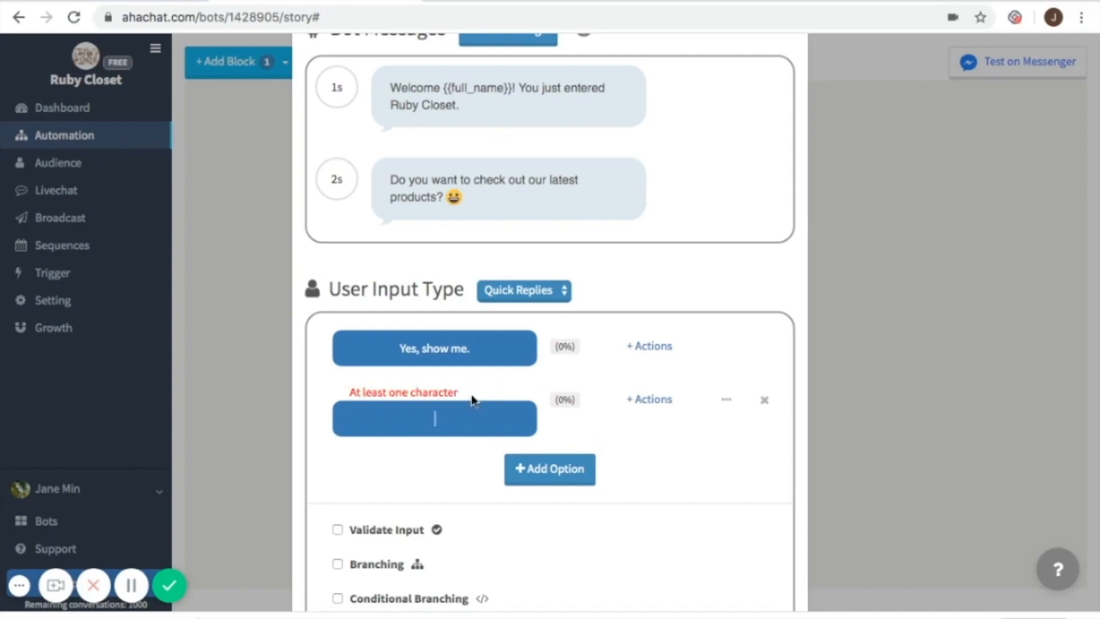
{"action": "type", "text": "No, th"}
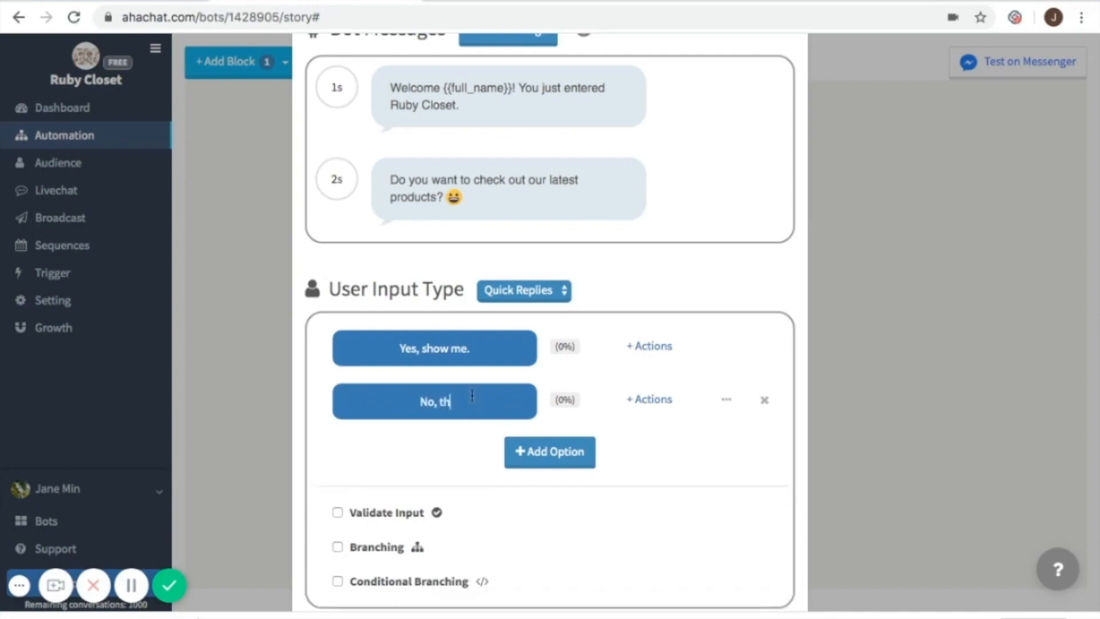
{"action": "type", "text": "anks."}
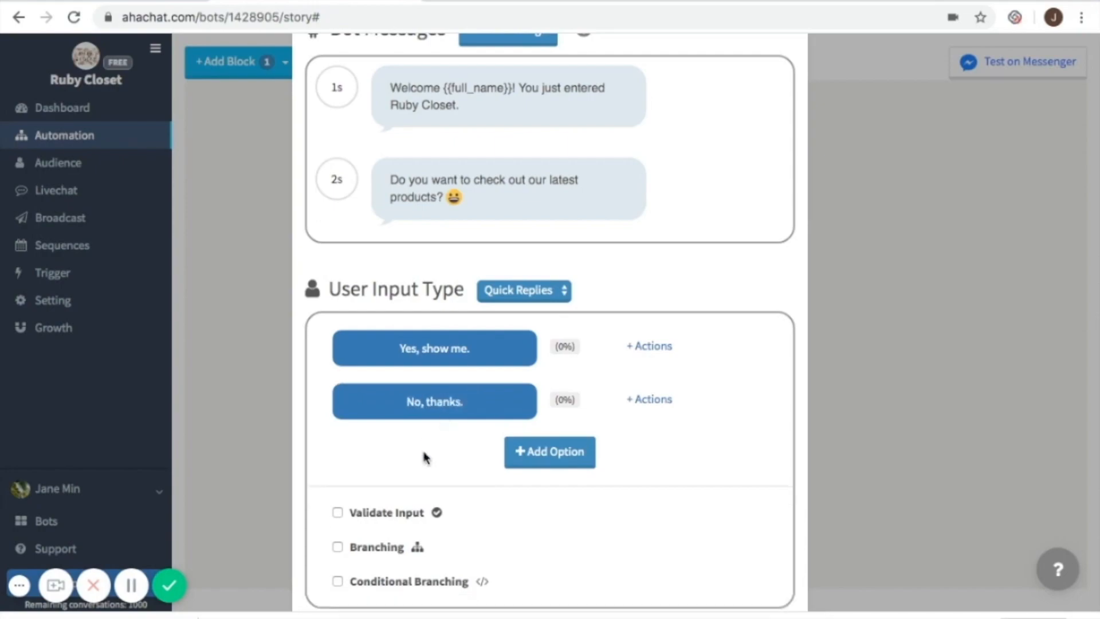
- Enable Branching for the quick replies and save the welcome_message block
{"action": "scroll", "coordinate": [489, 458], "scroll_direction": "down", "scroll_amount": 1}
{"action": "scroll", "coordinate": [488, 458], "scroll_direction": "down", "scroll_amount": 1}
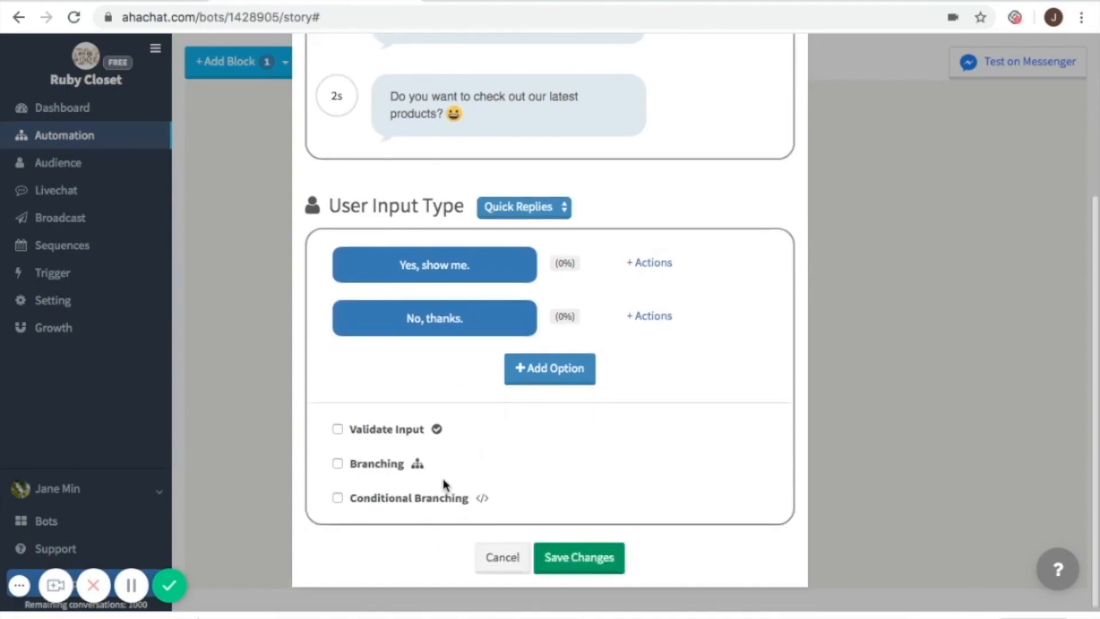
{"action": "left_click", "coordinate": [338, 464]}
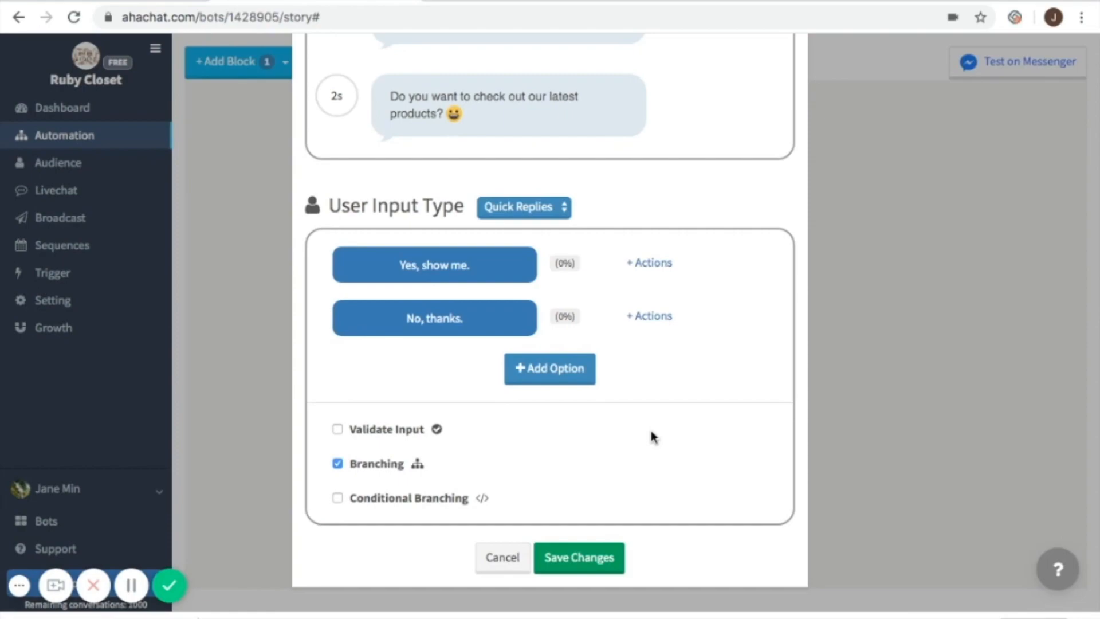
{"action": "left_click", "coordinate": [582, 564]}
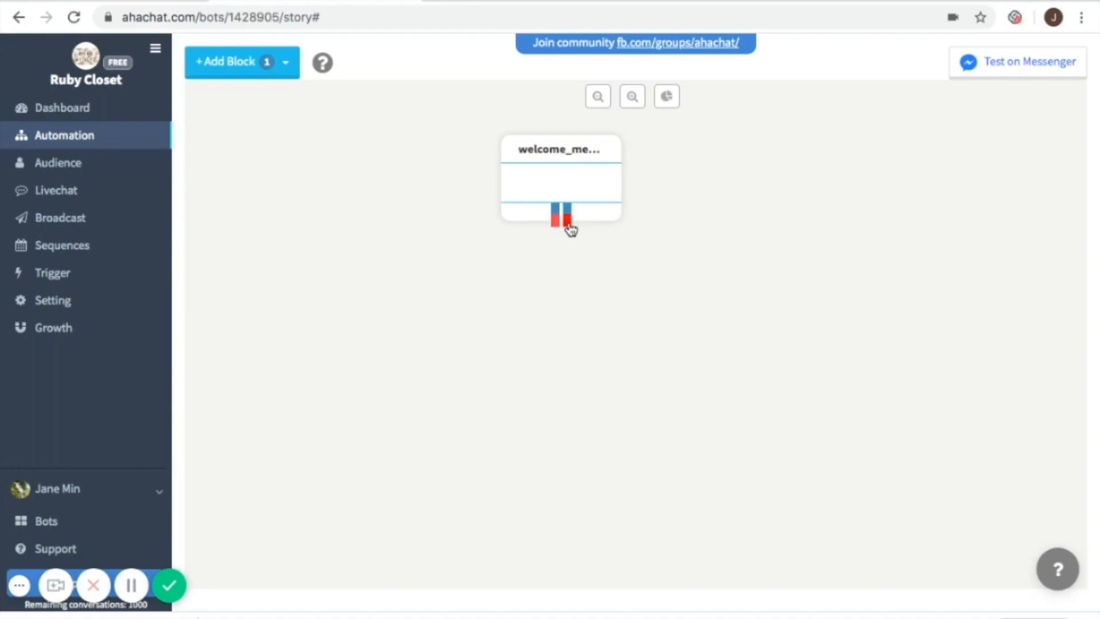
- Add a Conversation block to the lower left of welcome_message and connect the first quick reply's branch to it
{"action": "left_click", "coordinate": [251, 68]}
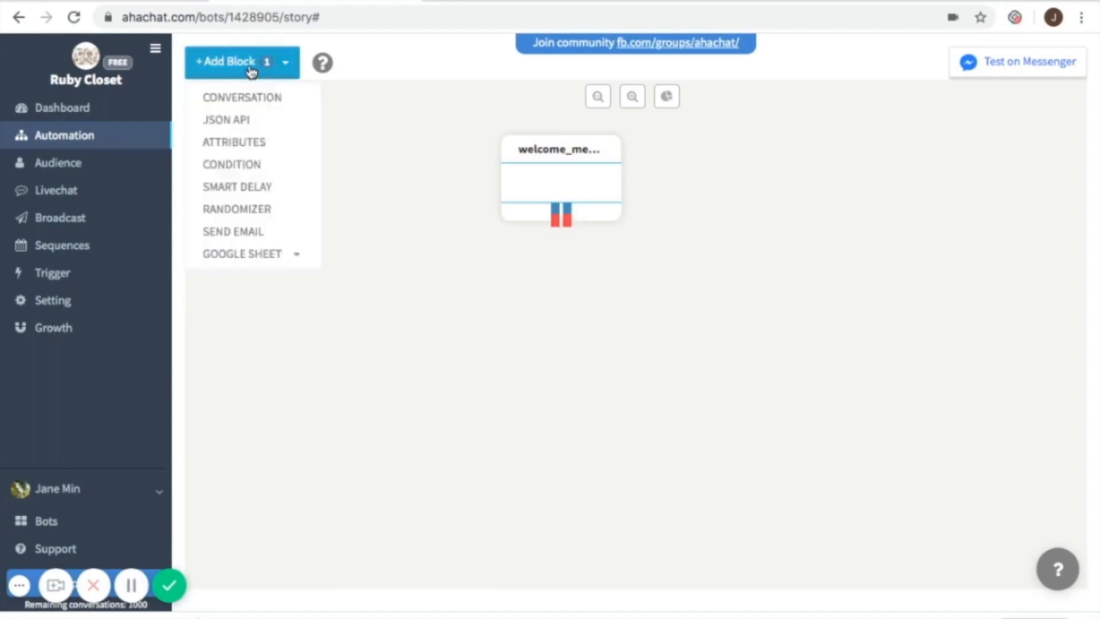
{"action": "left_click", "coordinate": [256, 95]}
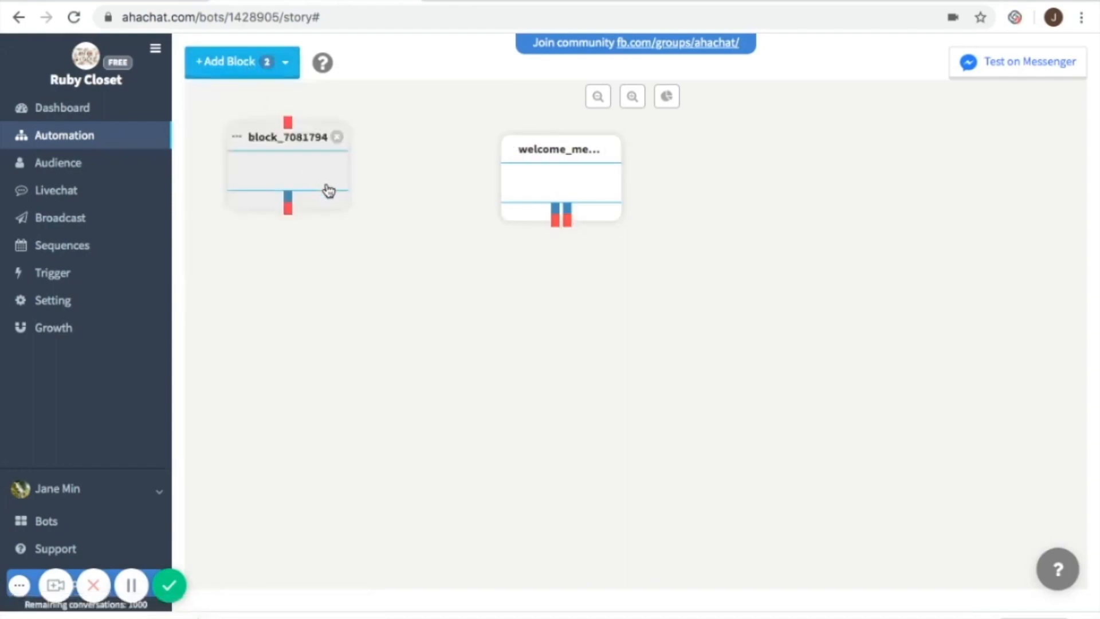
{"action": "left_click_drag", "start_coordinate": [307, 177], "coordinate": [447, 344]}
{"action": "left_click_drag", "start_coordinate": [558, 232], "coordinate": [428, 303]}
- Open the new conversation block's settings and rename it to yes
{"action": "left_click", "coordinate": [433, 336]}
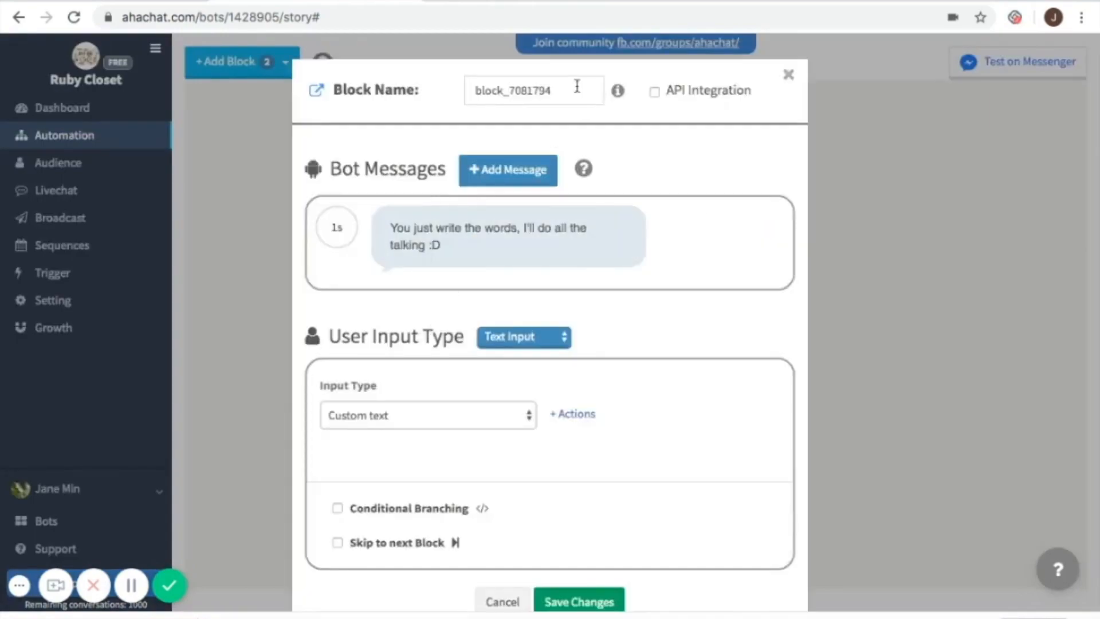
{"action": "left_click", "coordinate": [551, 93]}
{"action": "key", "text": "BackSpace"}
{"action": "key", "text": "BackSpace"}
{"action": "key", "text": "BackSpace"}
{"action": "key", "text": "BackSpace"}
{"action": "key", "text": "BackSpace"}
{"action": "key", "text": "BackSpace"}
{"action": "key", "text": "BackSpace"}
{"action": "key", "text": "BackSpace"}
{"action": "key", "text": "BackSpace"}
{"action": "key", "text": "BackSpace"}
{"action": "key", "text": "BackSpace"}
{"action": "key", "text": "BackSpace"}
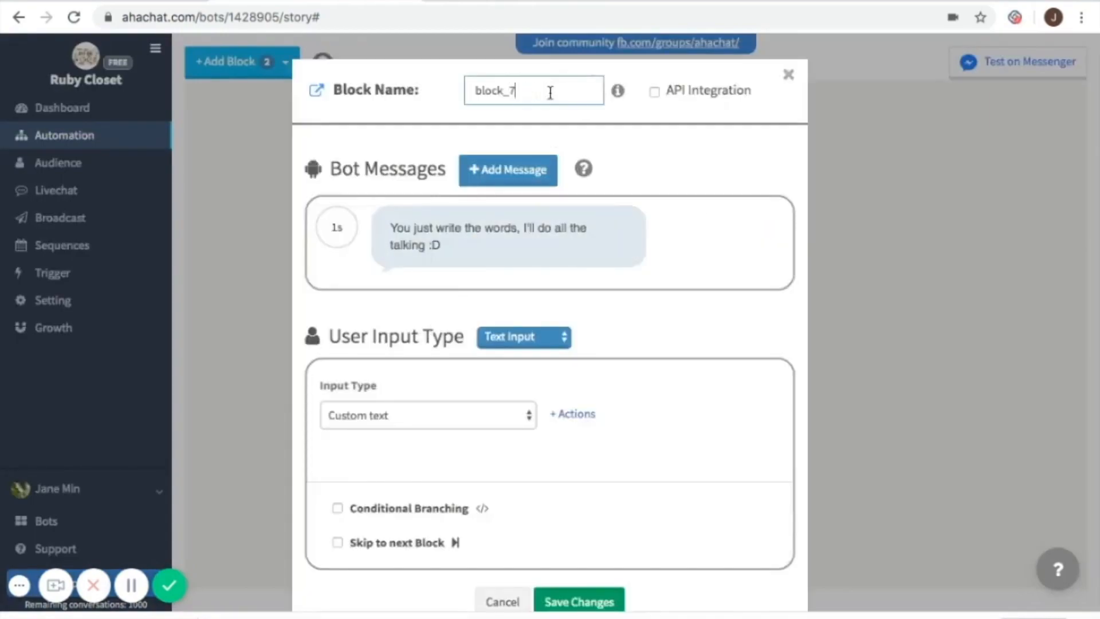
{"action": "key", "text": "BackSpace"}
{"action": "type", "text": "yes"}
- Replace the yes block's default bot message with "Great! Check out our products below!"
{"action": "left_click", "coordinate": [440, 245]}
{"action": "left_click_drag", "start_coordinate": [440, 245], "coordinate": [390, 226]}
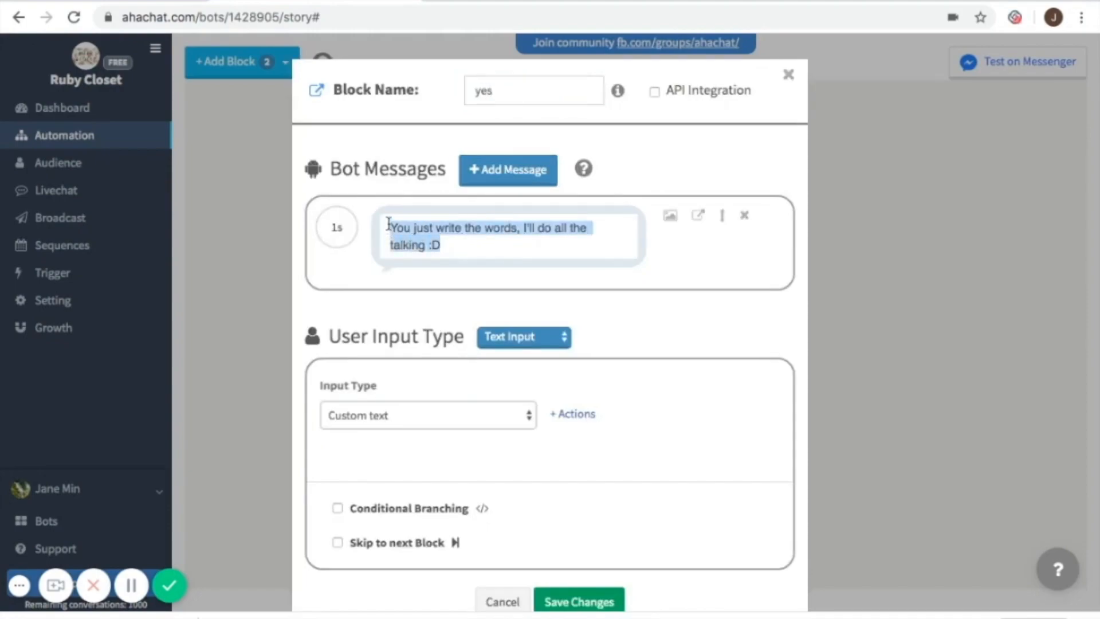
{"action": "key", "text": "BackSpace"}
{"action": "type", "text": "Gr"}
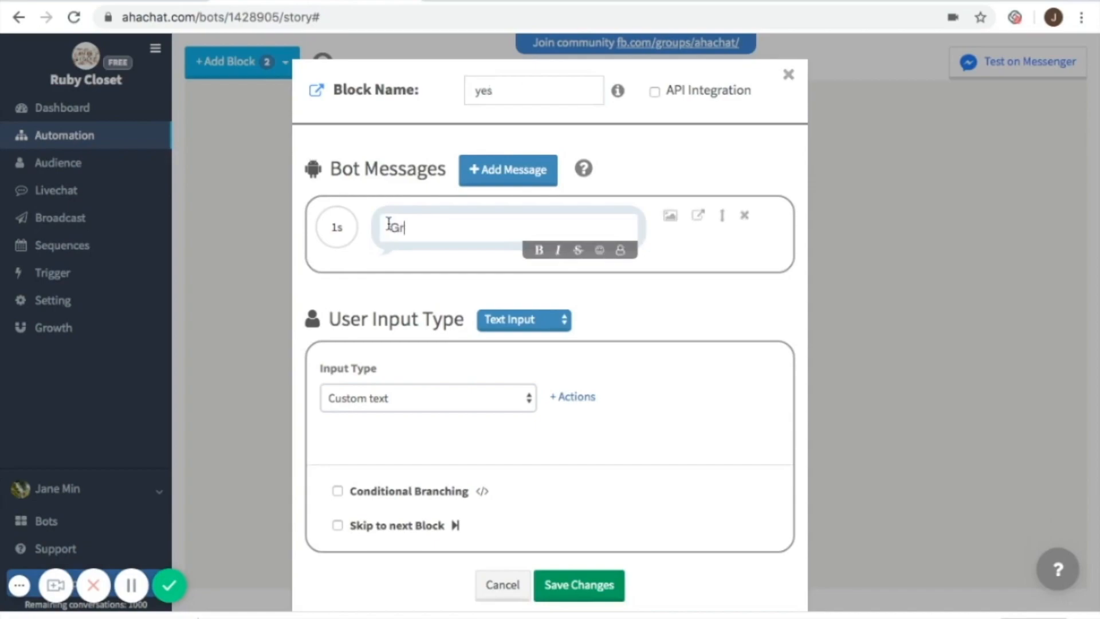
{"action": "type", "text": "eat! Check out o"}
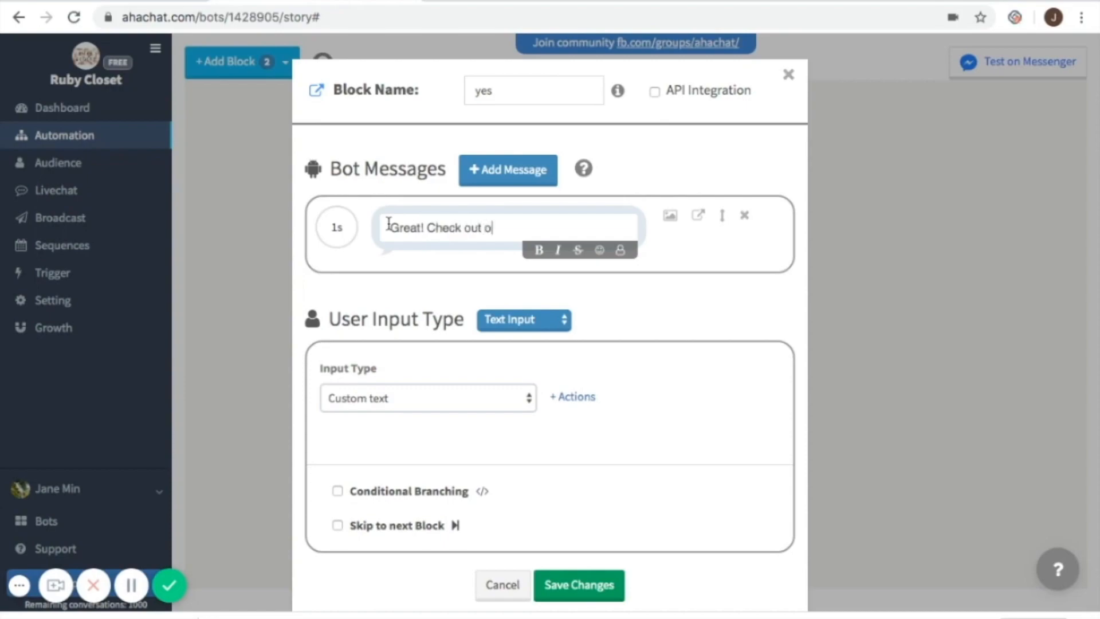
{"action": "type", "text": "ur products belo"}
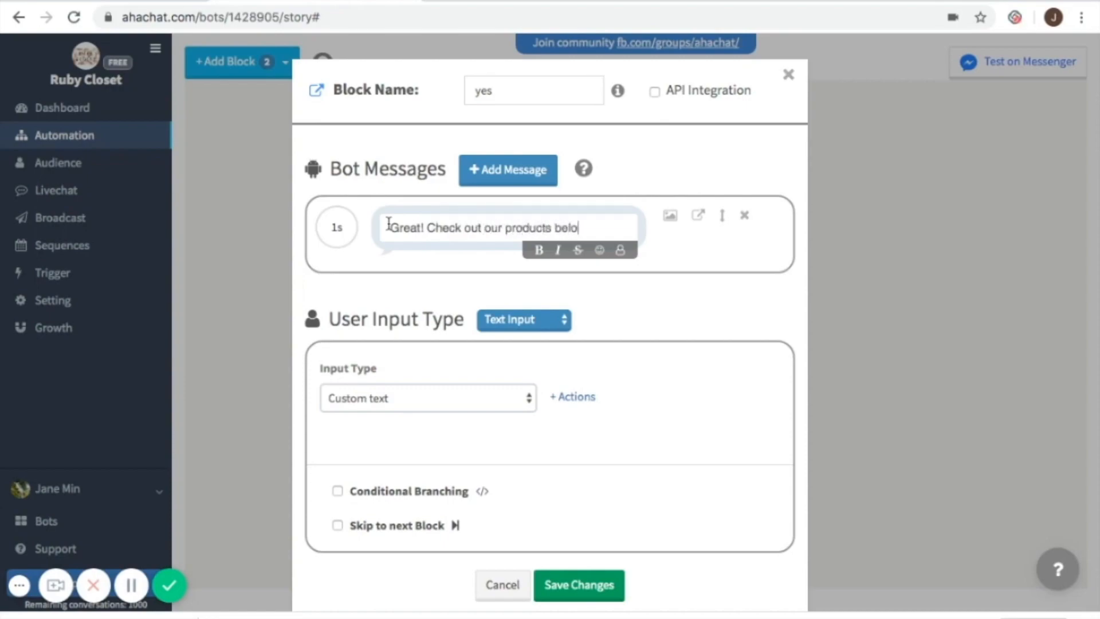
{"action": "type", "text": "w!"}
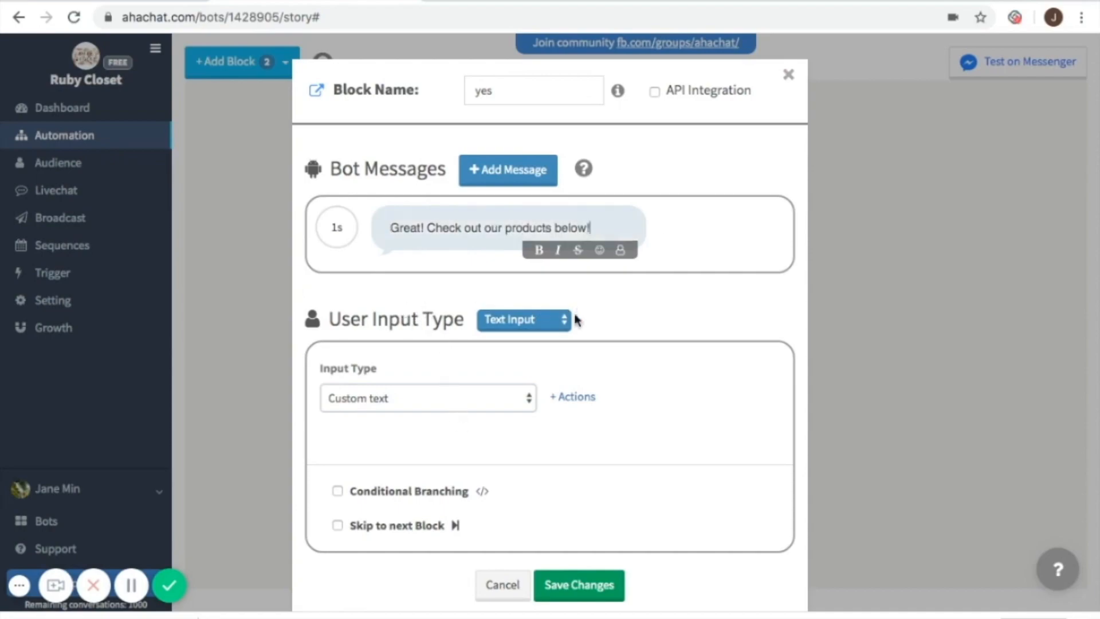
- Set the yes block's user input type to Cards and upload "Nattani Blue Leather Backpack-unsplash.jpg" as the first card's image
{"action": "left_click", "coordinate": [532, 325]}
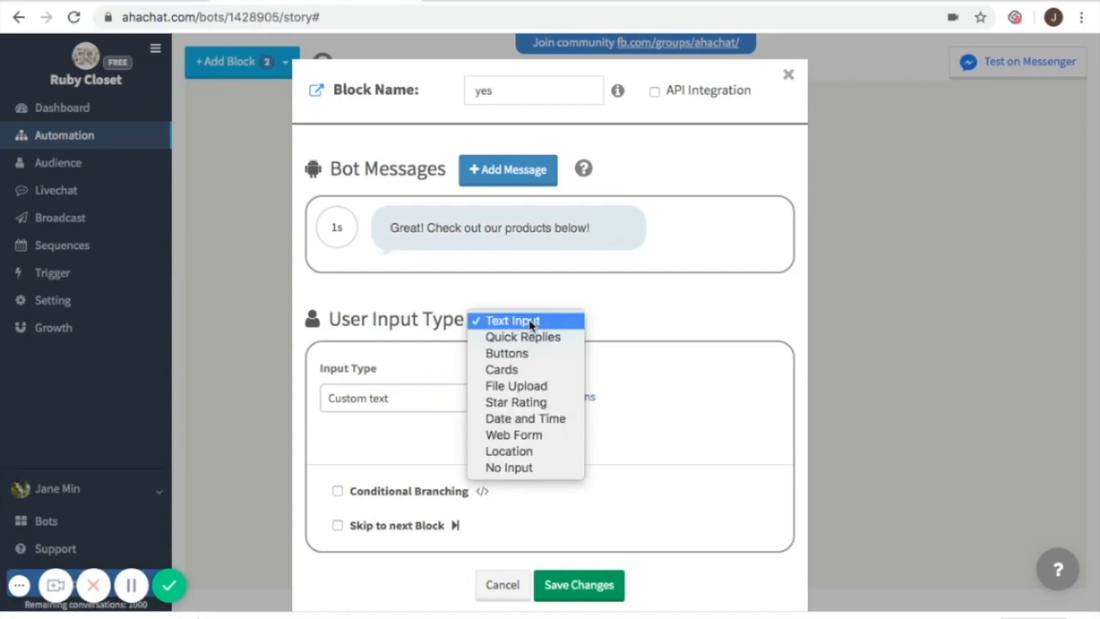
{"action": "left_click", "coordinate": [538, 370]}
{"action": "scroll", "coordinate": [536, 502], "scroll_direction": "down", "scroll_amount": 3}
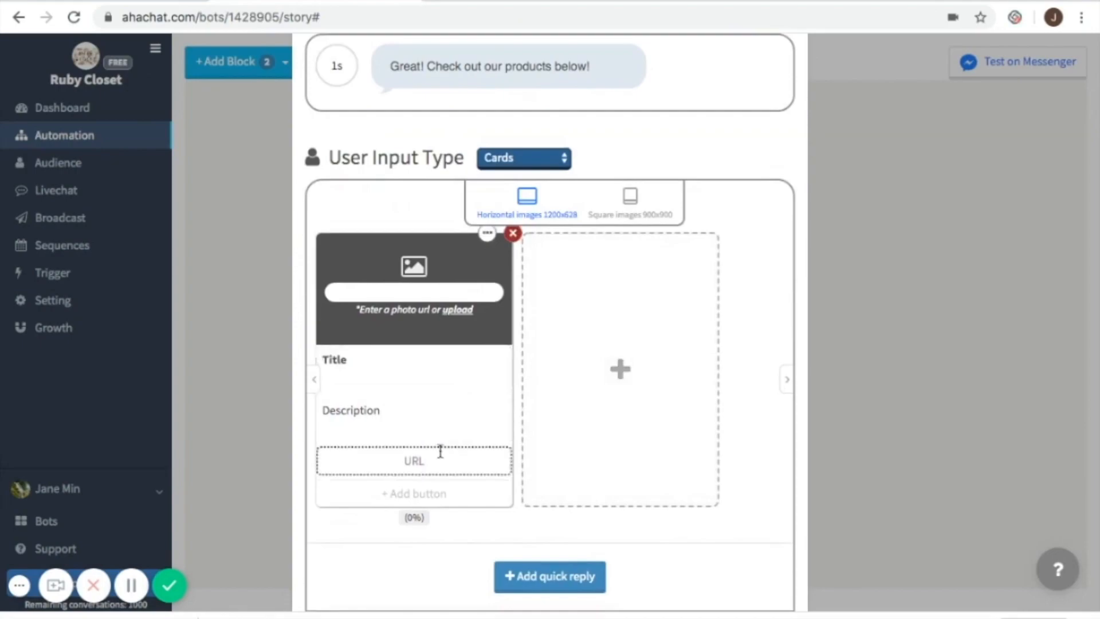
{"action": "left_click", "coordinate": [464, 315]}
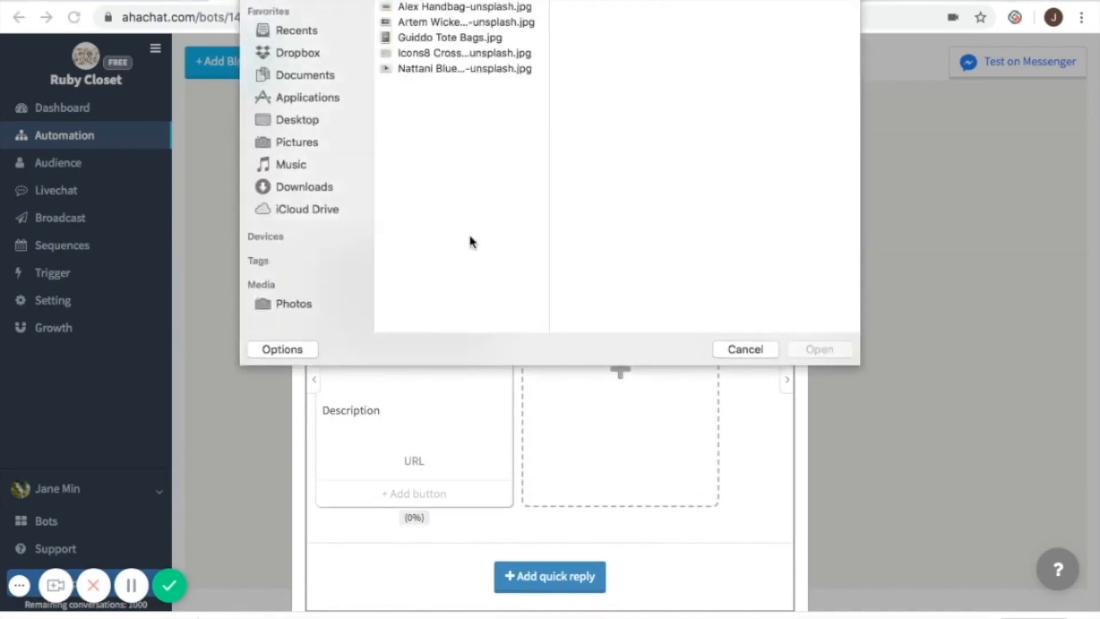
{"action": "left_click", "coordinate": [499, 69]}
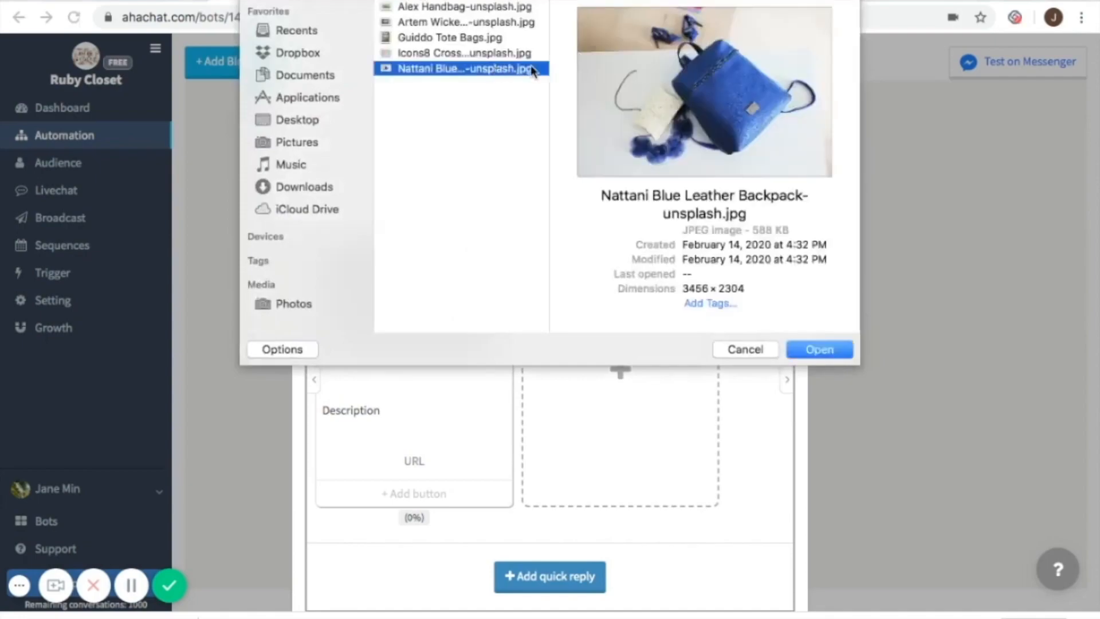
{"action": "left_click", "coordinate": [820, 349]}
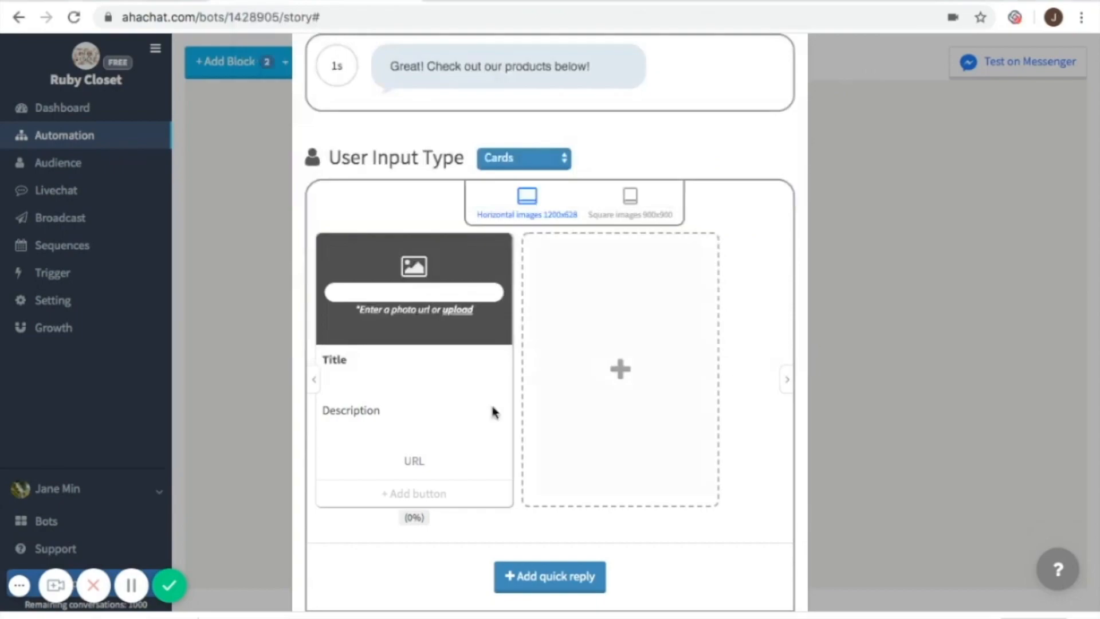
- Set the first card's title to "Blue Leather Bag"
{"action": "left_click", "coordinate": [370, 397]}
{"action": "left_click", "coordinate": [357, 362]}
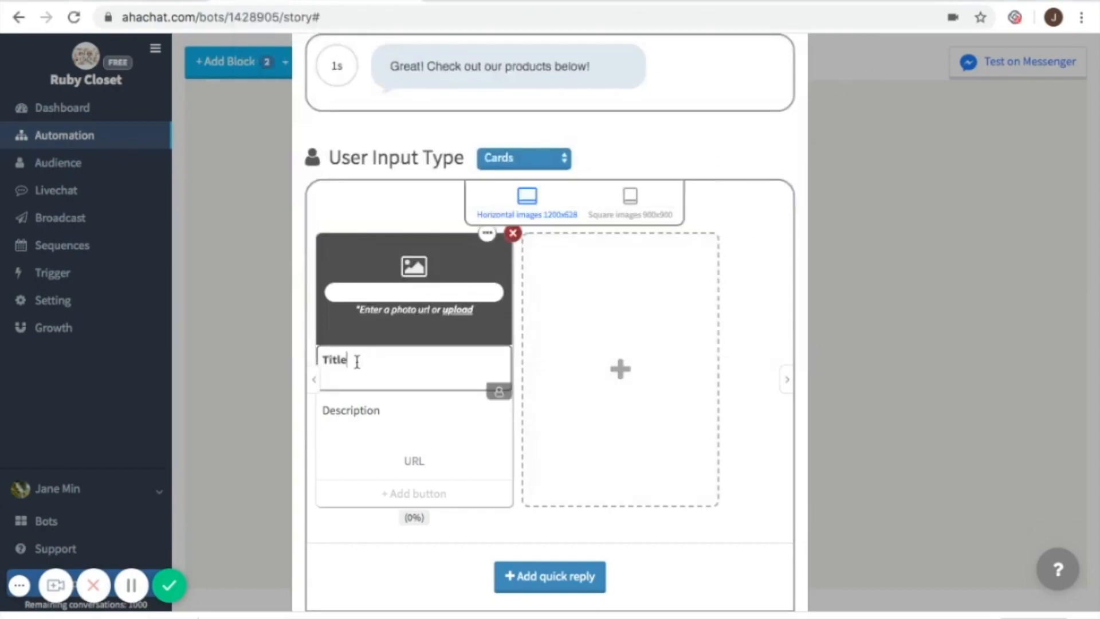
{"action": "key", "text": "BackSpace"}
{"action": "key", "text": "BackSpace"}
{"action": "key", "text": "BackSpace"}
{"action": "key", "text": "BackSpace"}
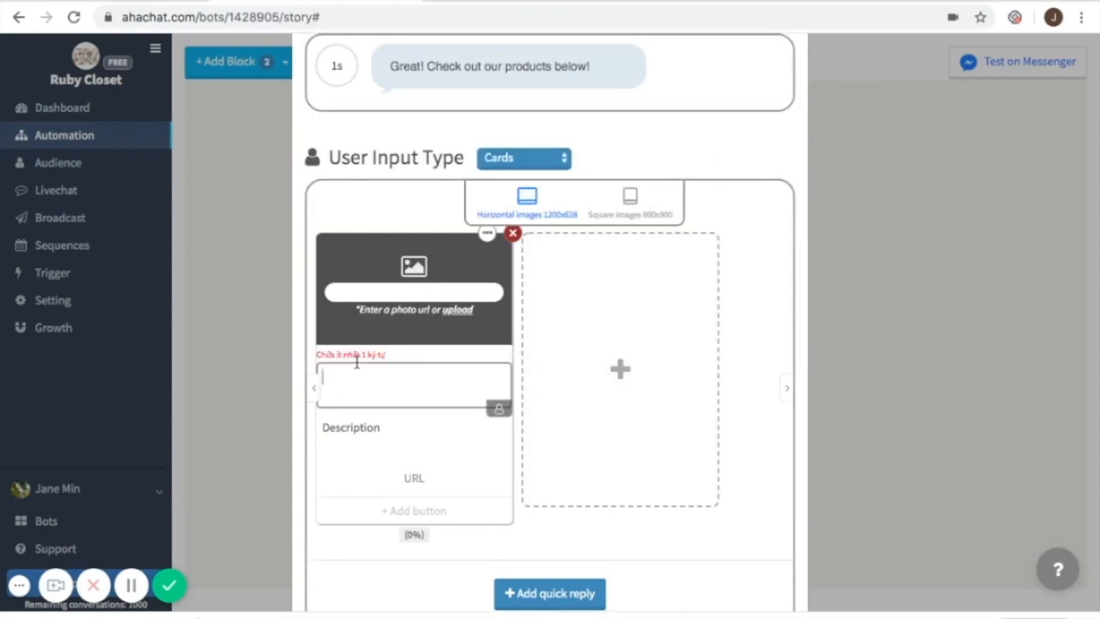
{"action": "type", "text": "Blue Leather Bag"}
- Replace the Blue Leather Bag card's description with "Color: Blue/Black" and "Size: 10x8" on separate lines
{"action": "left_click", "coordinate": [400, 408]}
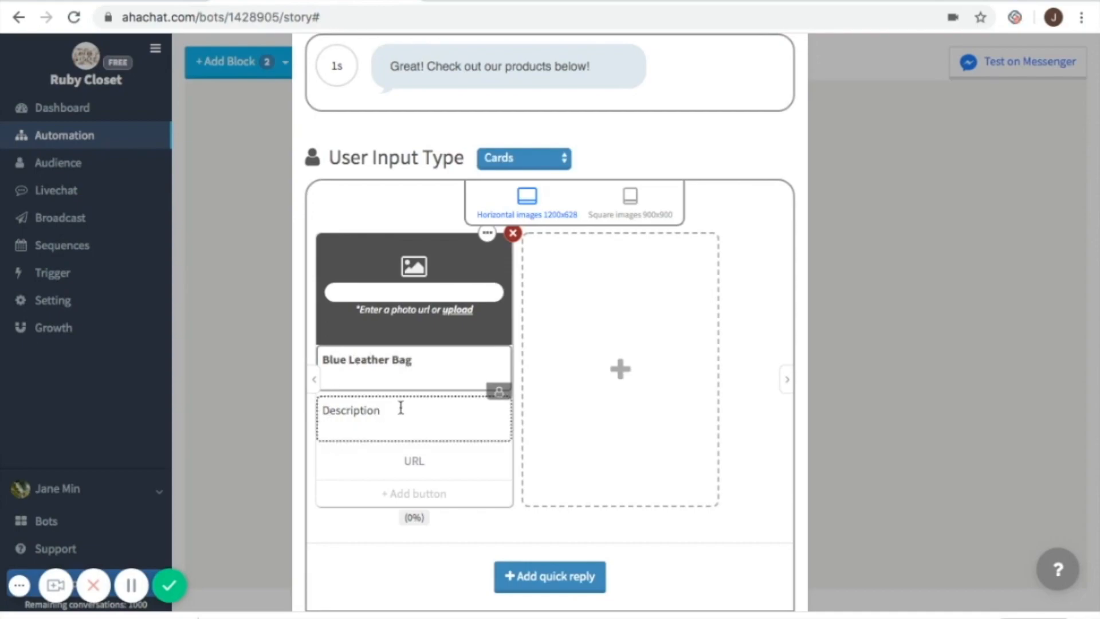
{"action": "key", "text": "BackSpace"}
{"action": "key", "text": "BackSpace"}
{"action": "key", "text": "BackSpace"}
{"action": "key", "text": "BackSpace"}
{"action": "key", "text": "BackSpace"}
{"action": "key", "text": "BackSpace"}
{"action": "key", "text": "BackSpace"}
{"action": "key", "text": "BackSpace"}
{"action": "key", "text": "BackSpace"}
{"action": "key", "text": "BackSpace"}
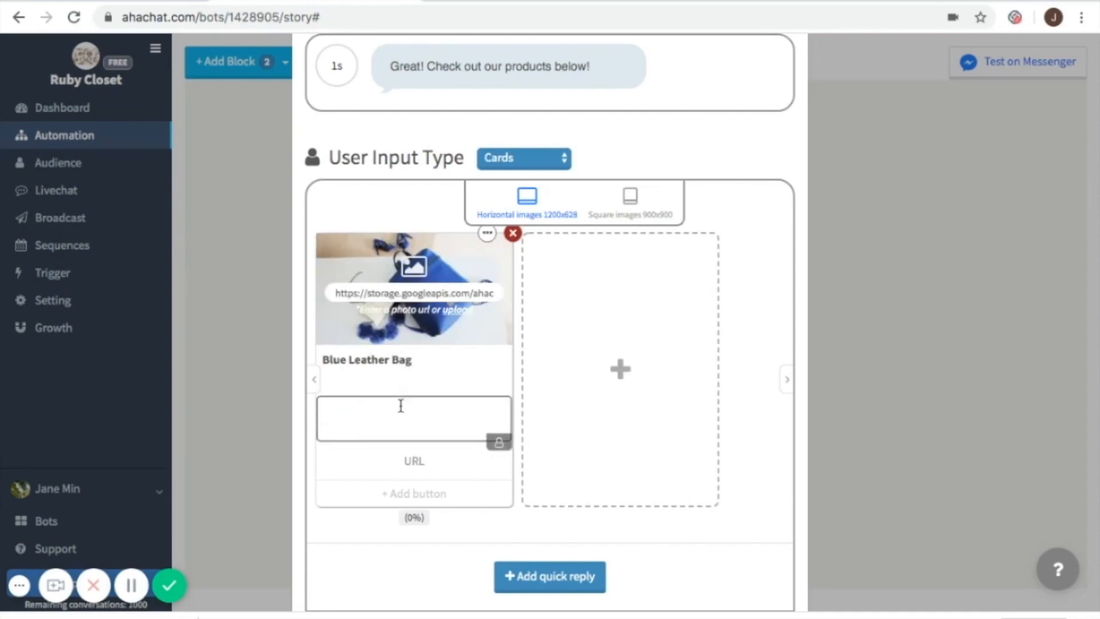
{"action": "type", "text": "Color: Blue/Black"}
{"action": "key", "text": "Return"}
{"action": "type", "text": "Siz"}
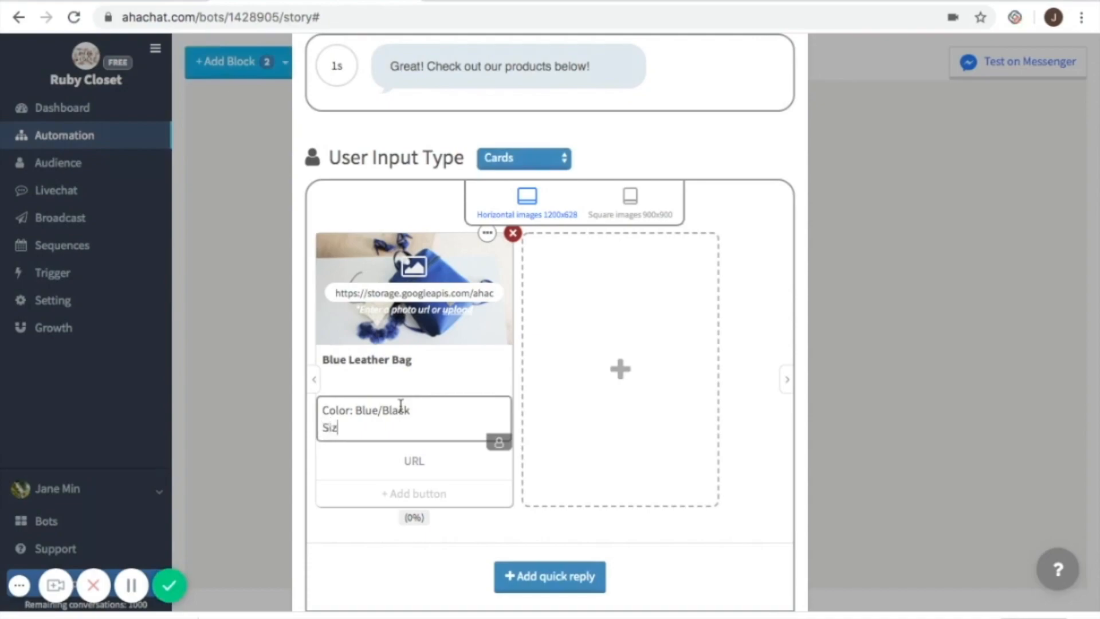
{"action": "type", "text": "e: 10x8"}
- Paste the copied Google Drive product link as the Blue Leather Bag card's URL and add another card beside it
{"action": "left_click", "coordinate": [419, 462]}
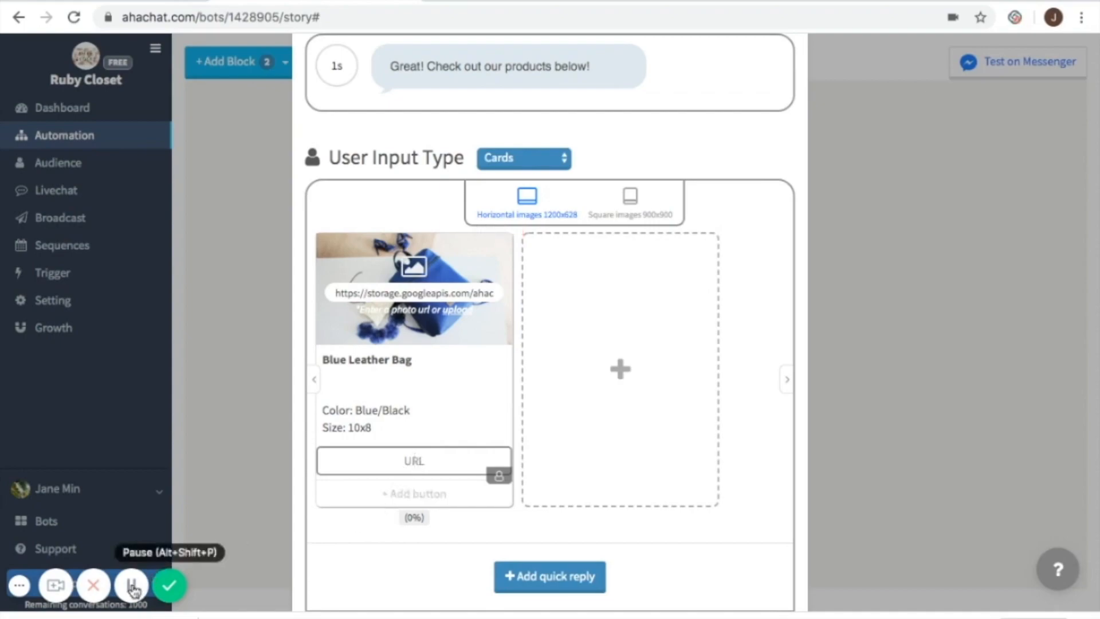
{"action": "scroll", "coordinate": [453, 170], "scroll_direction": "down", "scroll_amount": 4}
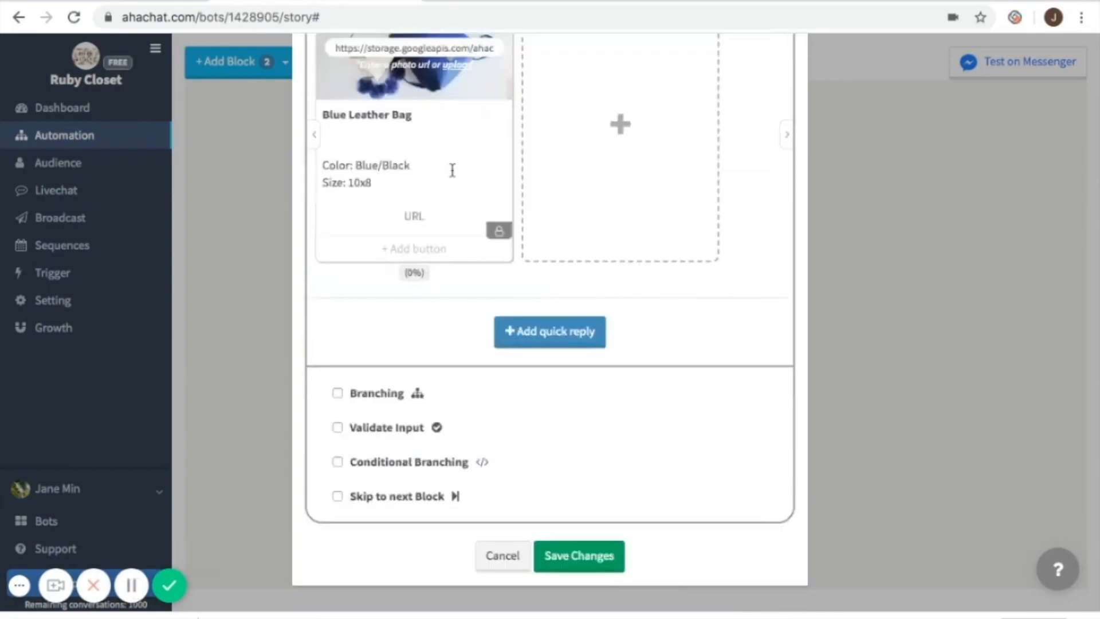
{"action": "left_click", "coordinate": [410, 216]}
{"action": "key", "text": "ctrl+v"}
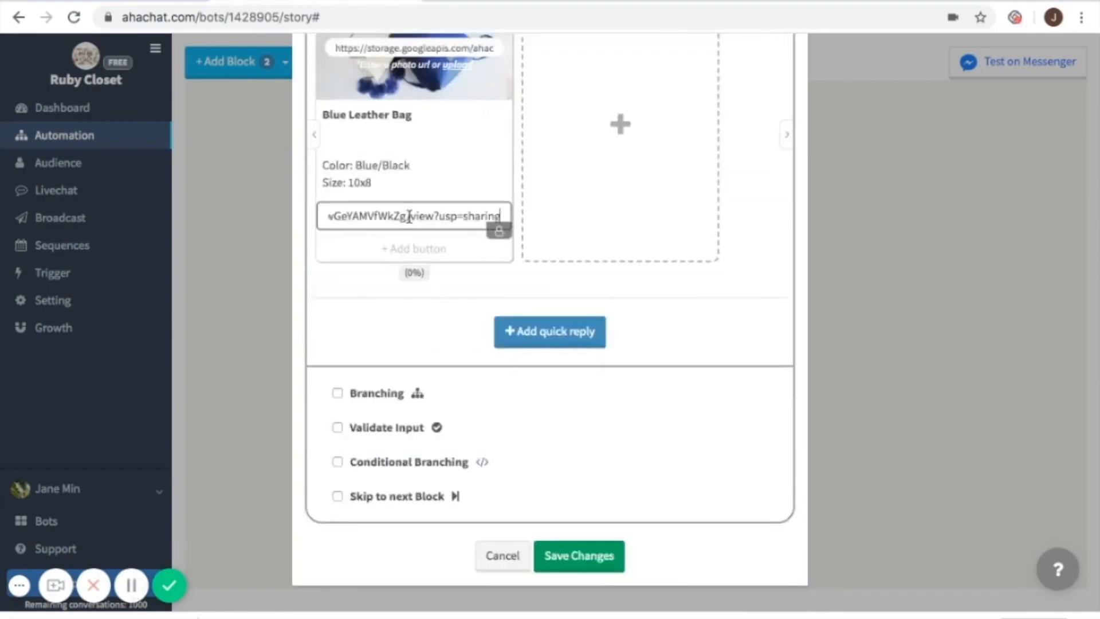
{"action": "scroll", "coordinate": [624, 217], "scroll_direction": "up", "scroll_amount": 4}
{"action": "scroll", "coordinate": [624, 220], "scroll_direction": "down", "scroll_amount": 2}
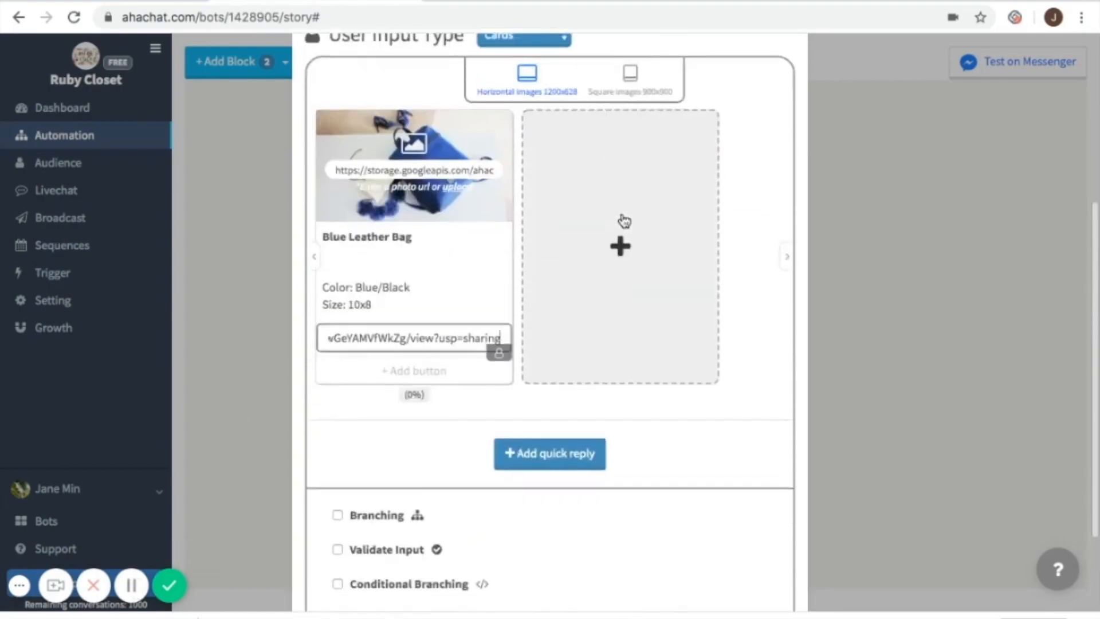
{"action": "left_click", "coordinate": [619, 256]}
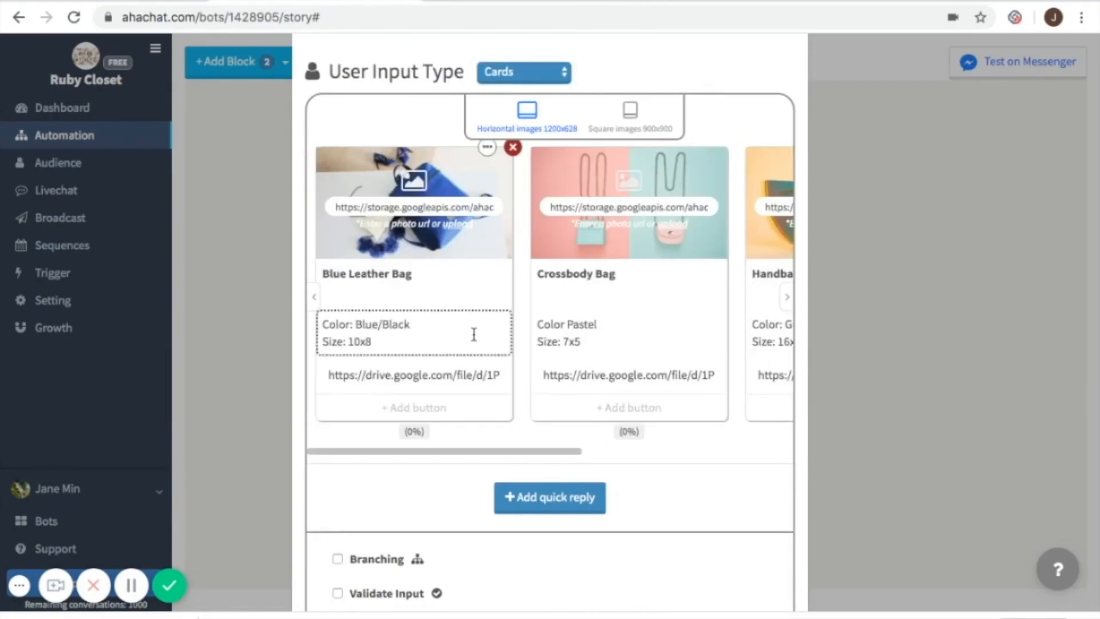
- Add a quick reply labelled "I want one!" below the yes block's product cards
{"action": "scroll", "coordinate": [715, 310], "scroll_direction": "right", "scroll_amount": 3}
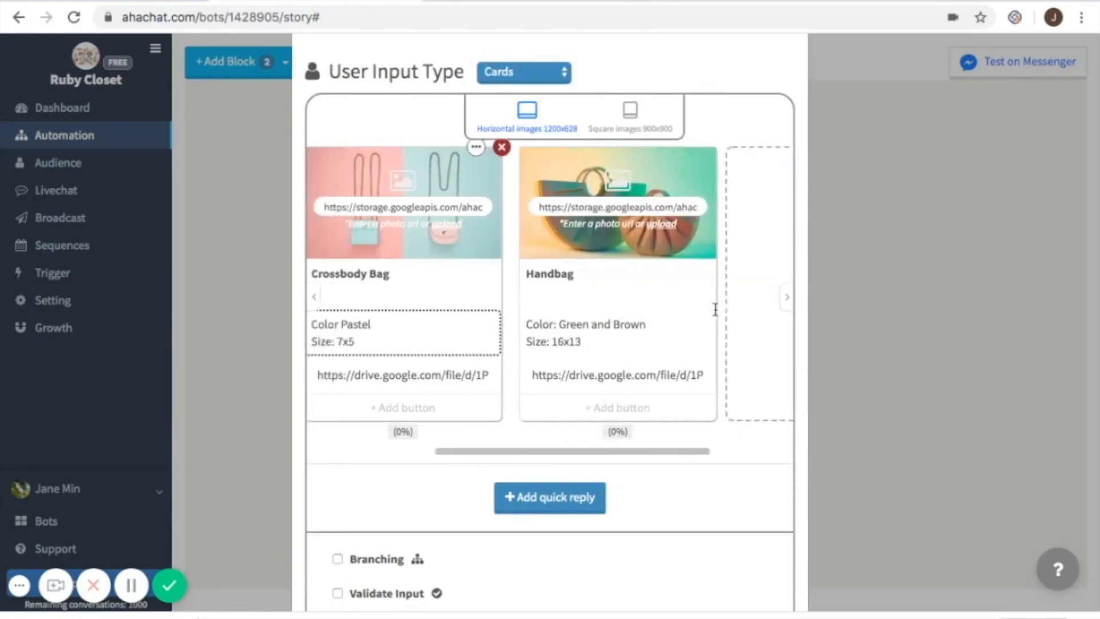
{"action": "scroll", "coordinate": [716, 309], "scroll_direction": "left", "scroll_amount": 3}
{"action": "scroll", "coordinate": [722, 461], "scroll_direction": "down", "scroll_amount": 2}
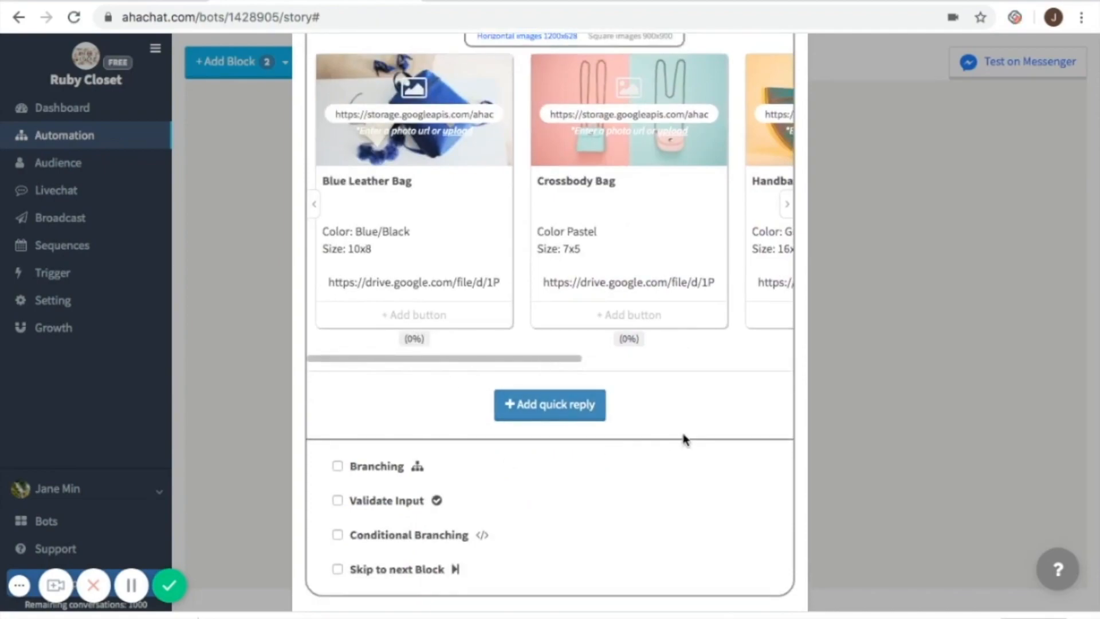
{"action": "left_click", "coordinate": [565, 407]}
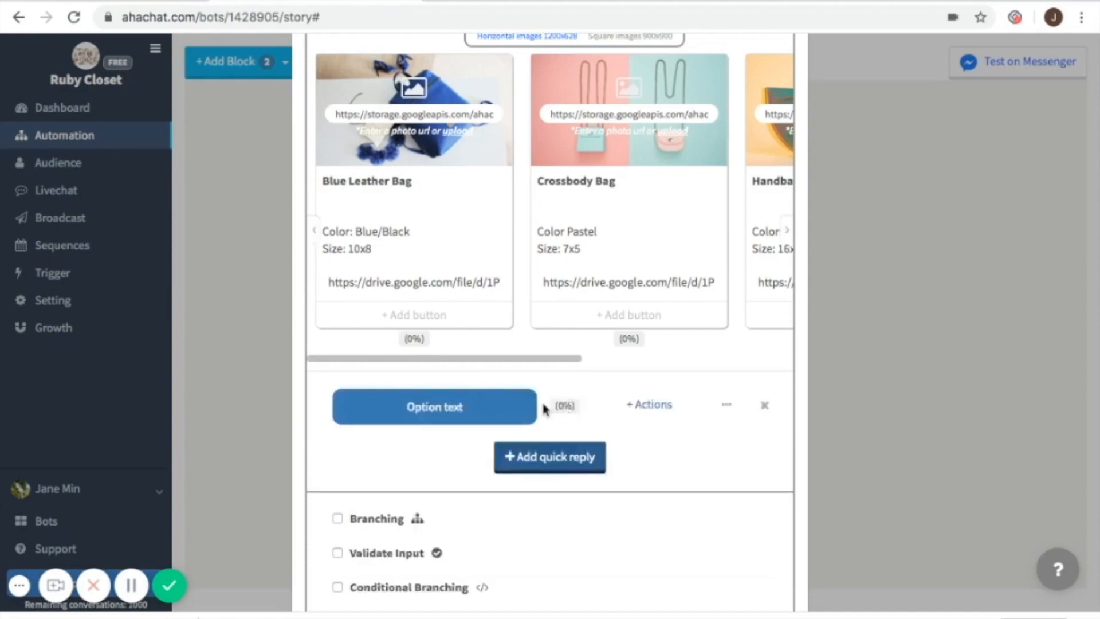
{"action": "key", "text": "BackSpace"}
{"action": "key", "text": "BackSpace"}
{"action": "key", "text": "BackSpace"}
{"action": "key", "text": "BackSpace"}
{"action": "key", "text": "BackSpace"}
{"action": "key", "text": "BackSpace"}
{"action": "key", "text": "BackSpace"}
{"action": "key", "text": "BackSpace"}
{"action": "key", "text": "BackSpace"}
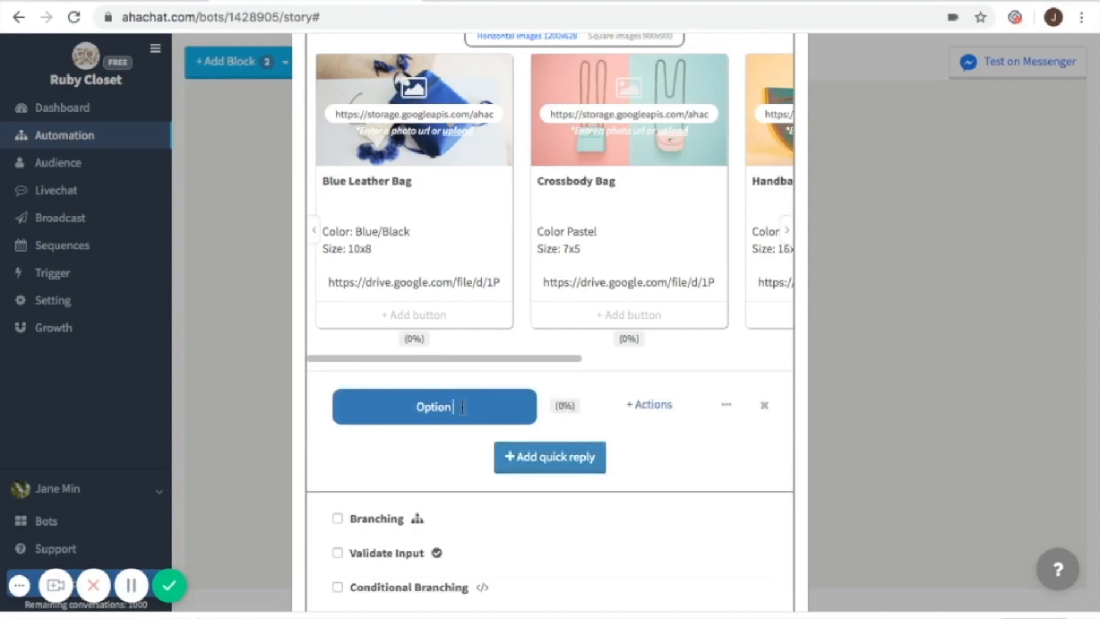
{"action": "key", "text": "BackSpace"}
{"action": "key", "text": "BackSpace"}
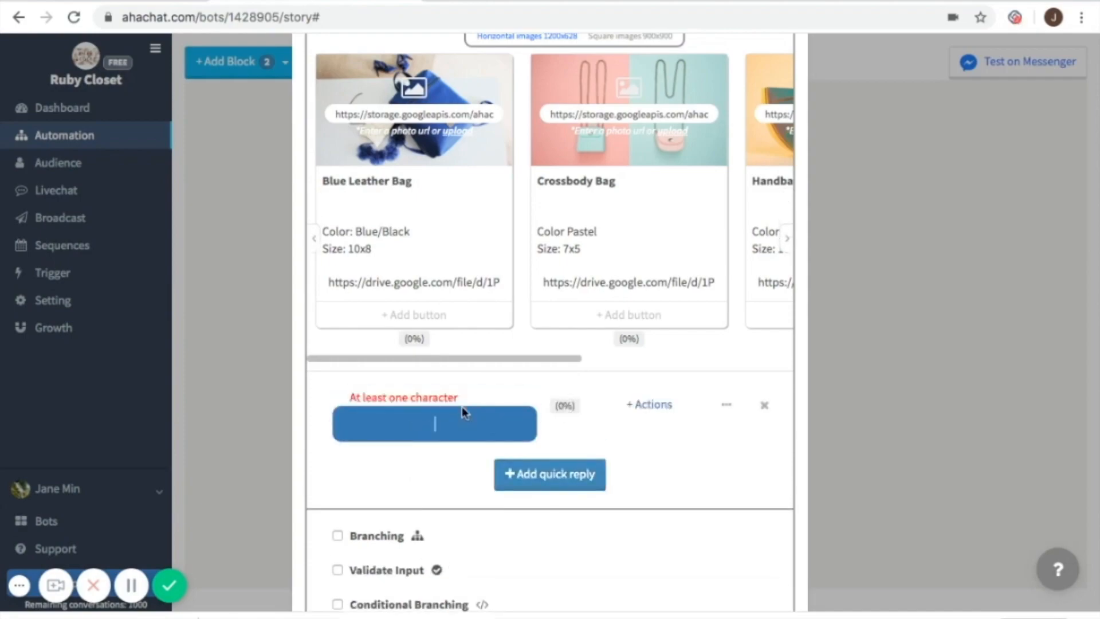
{"action": "type", "text": "I wan"}
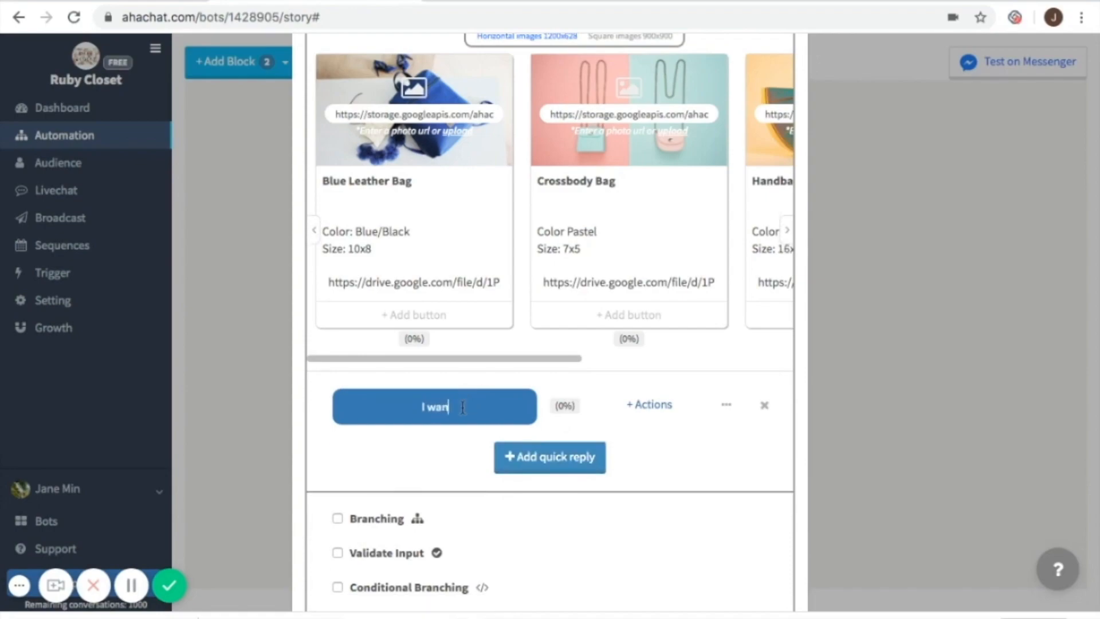
{"action": "type", "text": "t one!"}
- Add a second quick reply labelled "More products"
{"action": "left_click", "coordinate": [542, 454]}
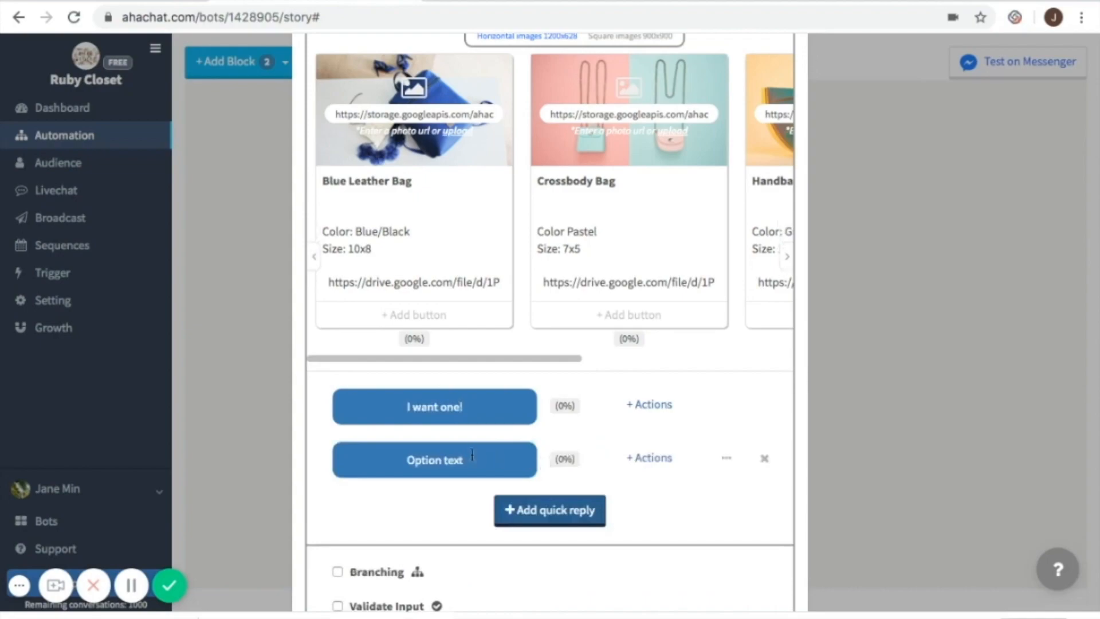
{"action": "key", "text": "BackSpace"}
{"action": "key", "text": "BackSpace"}
{"action": "key", "text": "BackSpace"}
{"action": "key", "text": "BackSpace"}
{"action": "key", "text": "BackSpace"}
{"action": "key", "text": "BackSpace"}
{"action": "key", "text": "BackSpace"}
{"action": "key", "text": "BackSpace"}
{"action": "key", "text": "BackSpace"}
{"action": "key", "text": "BackSpace"}
{"action": "key", "text": "BackSpace"}
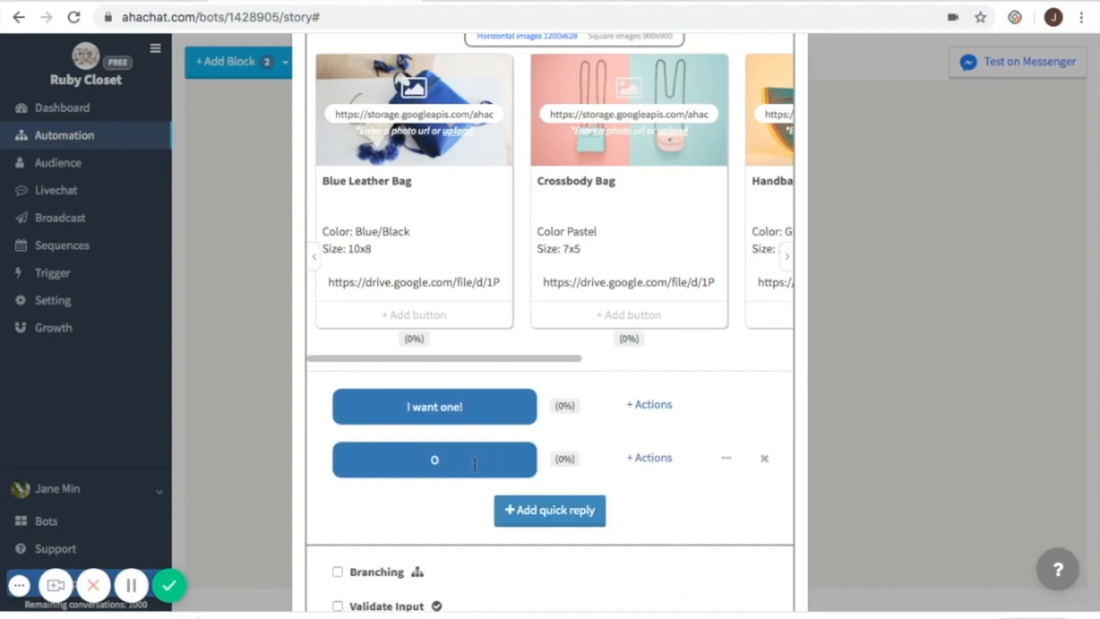
{"action": "type", "text": "More"}
{"action": "type", "text": " sty"}
{"action": "key", "text": "BackSpace"}
{"action": "key", "text": "BackSpace"}
{"action": "key", "text": "BackSpace"}
{"action": "type", "text": "products"}
- Add a third quick reply labelled "I don't want one"
{"action": "left_click", "coordinate": [583, 519]}
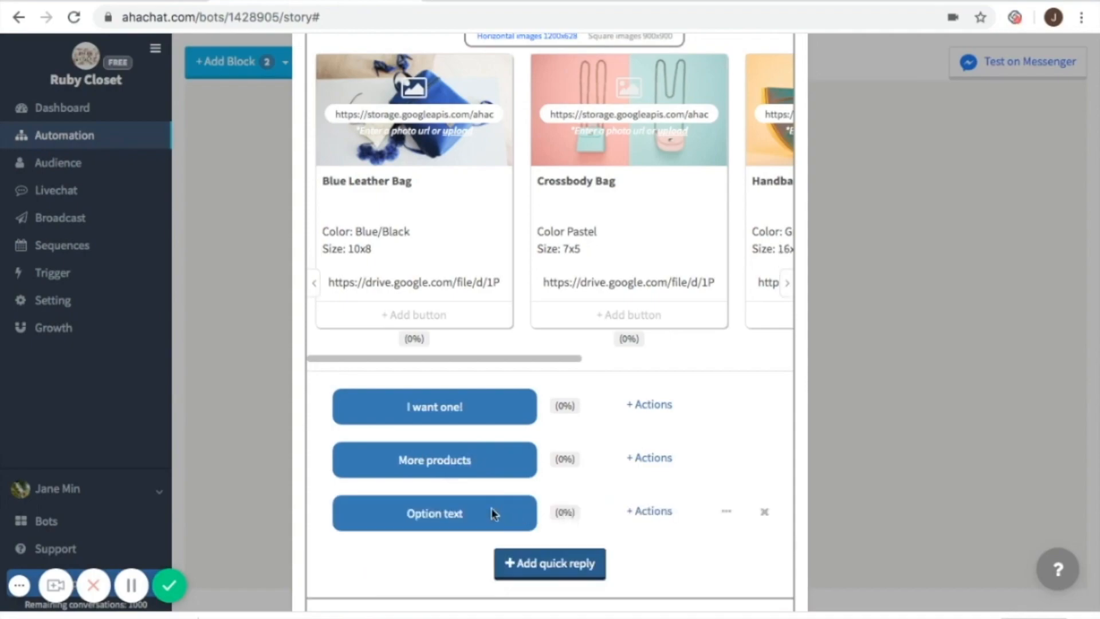
{"action": "left_click", "coordinate": [465, 514]}
{"action": "key", "text": "BackSpace"}
{"action": "key", "text": "BackSpace"}
{"action": "key", "text": "BackSpace"}
{"action": "key", "text": "BackSpace"}
{"action": "key", "text": "BackSpace"}
{"action": "key", "text": "BackSpace"}
{"action": "key", "text": "BackSpace"}
{"action": "key", "text": "BackSpace"}
{"action": "key", "text": "BackSpace"}
{"action": "key", "text": "BackSpace"}
{"action": "key", "text": "BackSpace"}
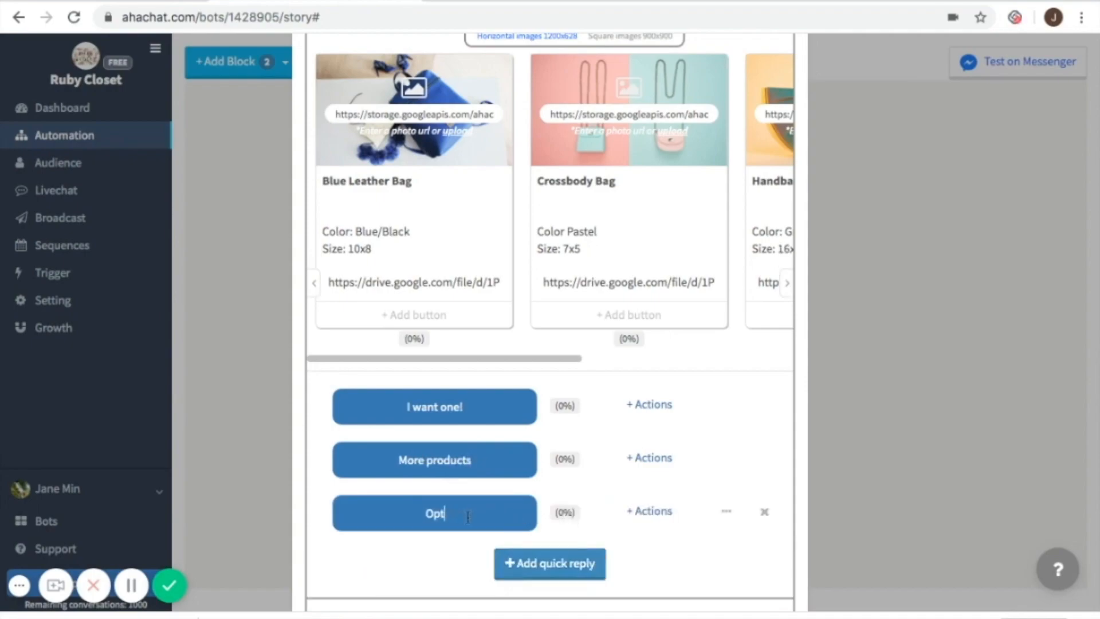
{"action": "type", "text": "I dont want one"}
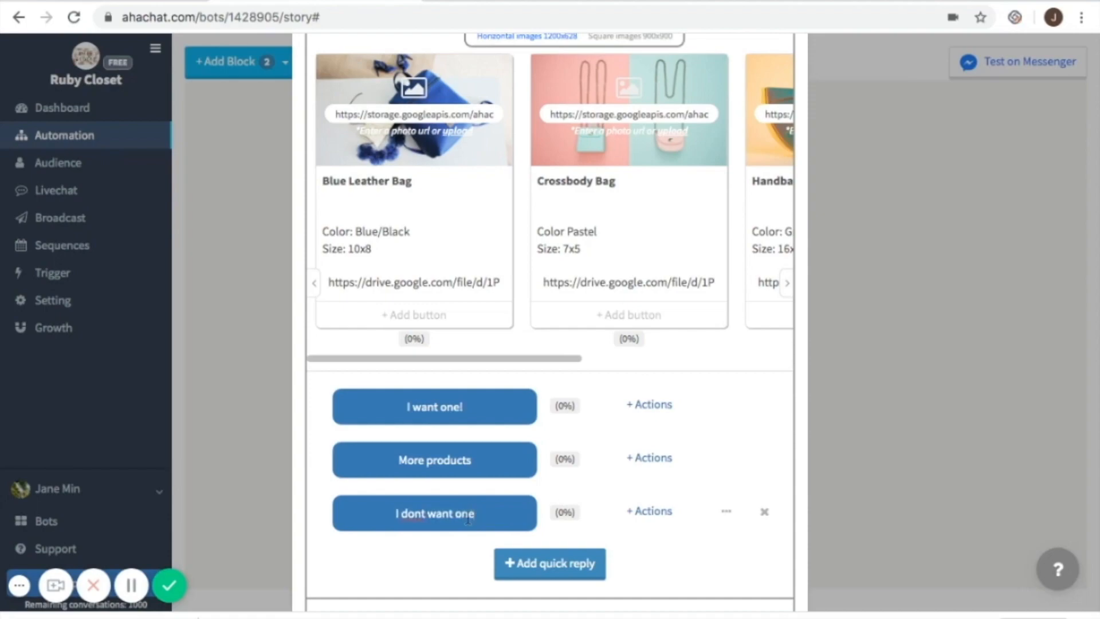
{"action": "left_click", "coordinate": [424, 512]}
{"action": "left_click", "coordinate": [423, 513]}
{"action": "type", "text": "'"}
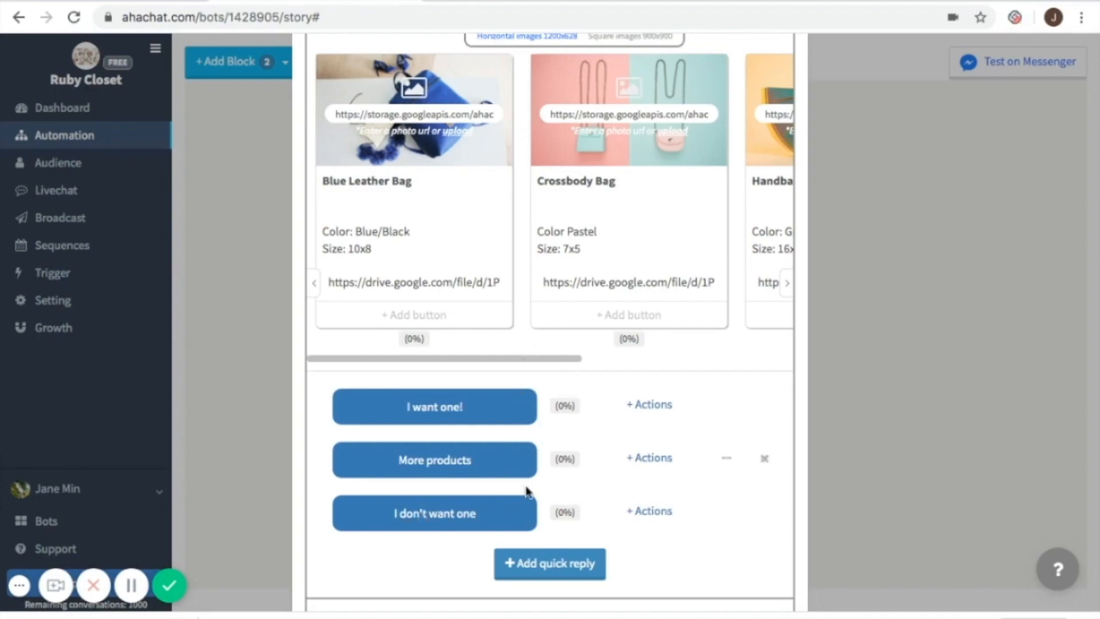
- Enable Branching for the yes block's quick replies and save the block's changes
{"action": "scroll", "coordinate": [635, 427], "scroll_direction": "down", "scroll_amount": 2}
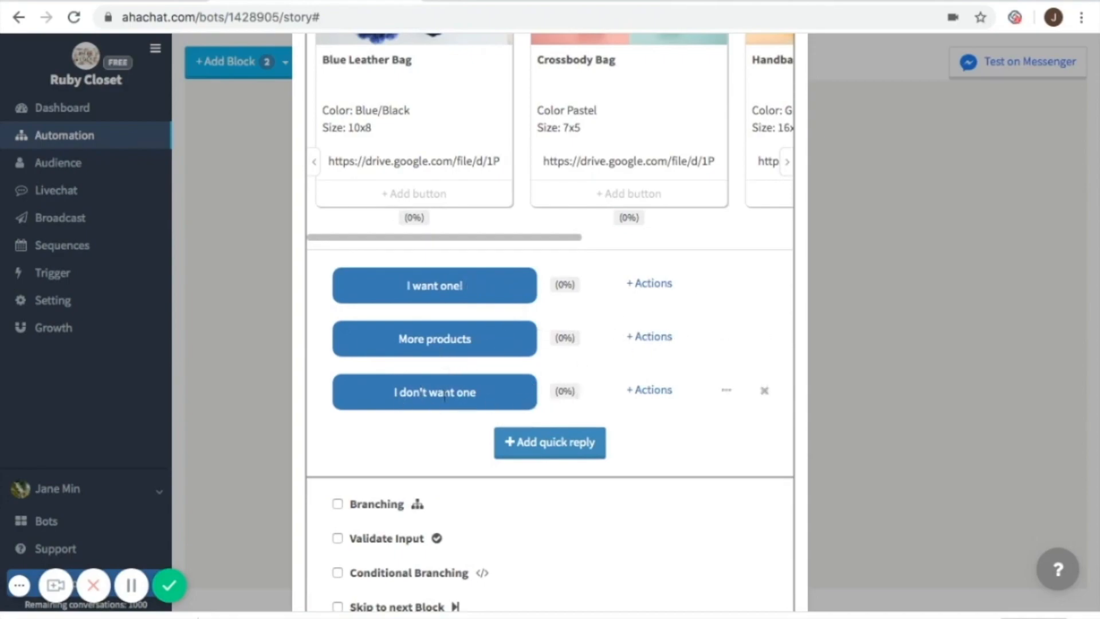
{"action": "scroll", "coordinate": [664, 396], "scroll_direction": "down", "scroll_amount": 2}
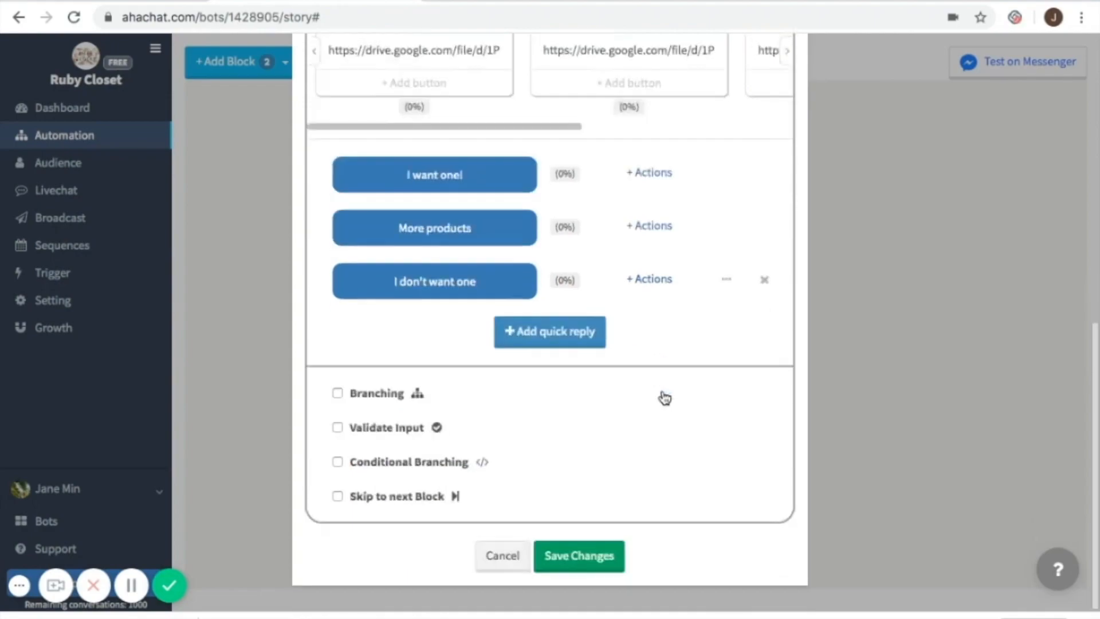
{"action": "left_click", "coordinate": [337, 394]}
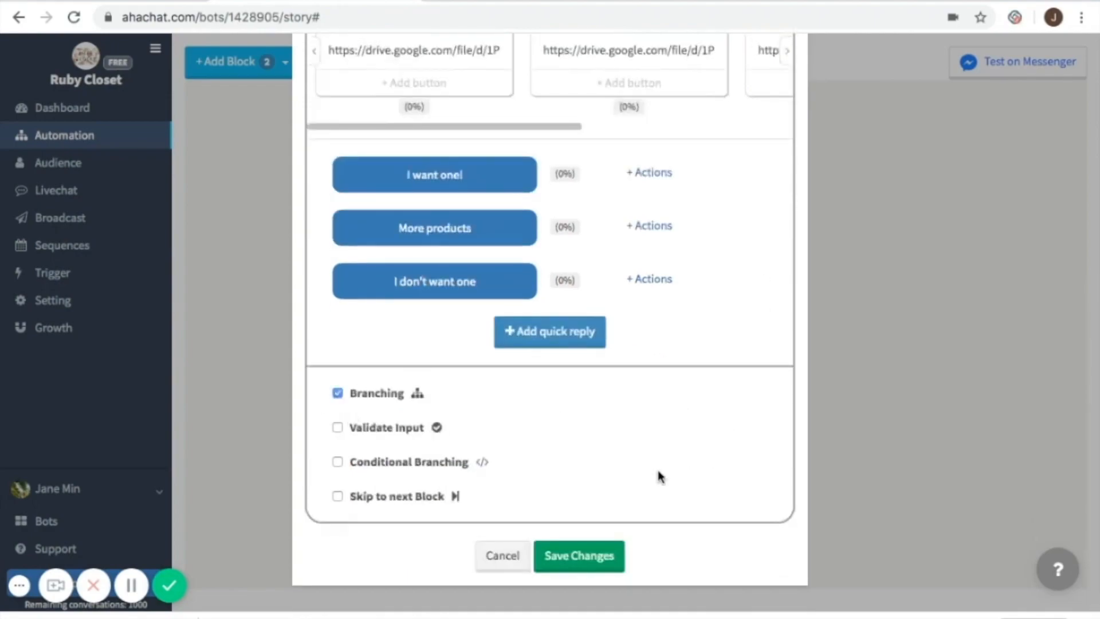
{"action": "left_click", "coordinate": [596, 567]}
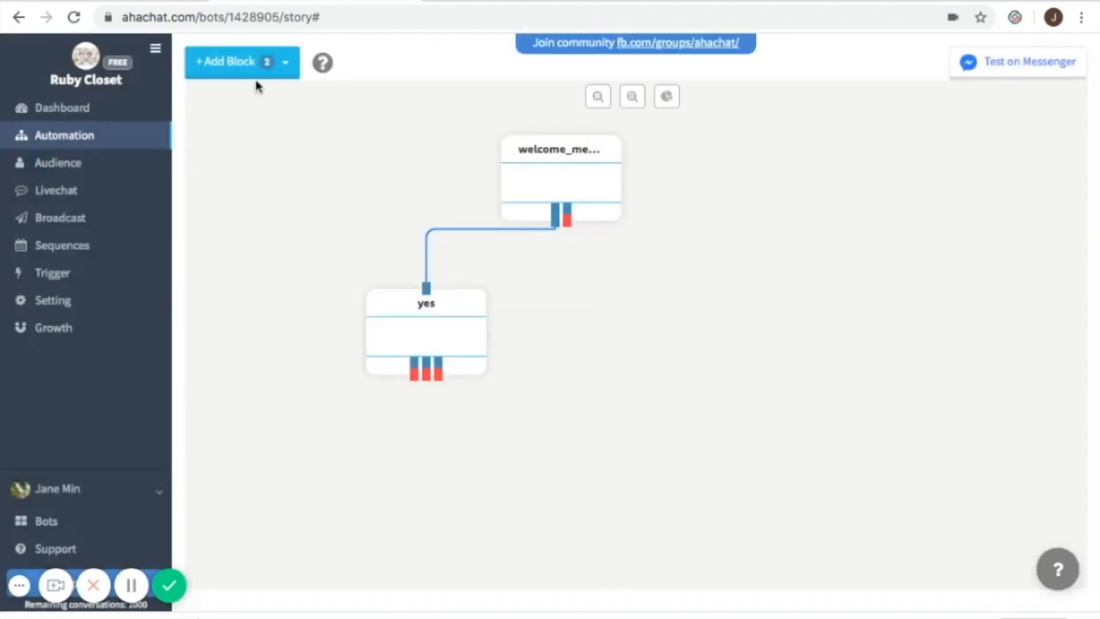
- Add a new conversation block below the yes block and connect the yes block's first branch to it
{"action": "left_click", "coordinate": [267, 69]}
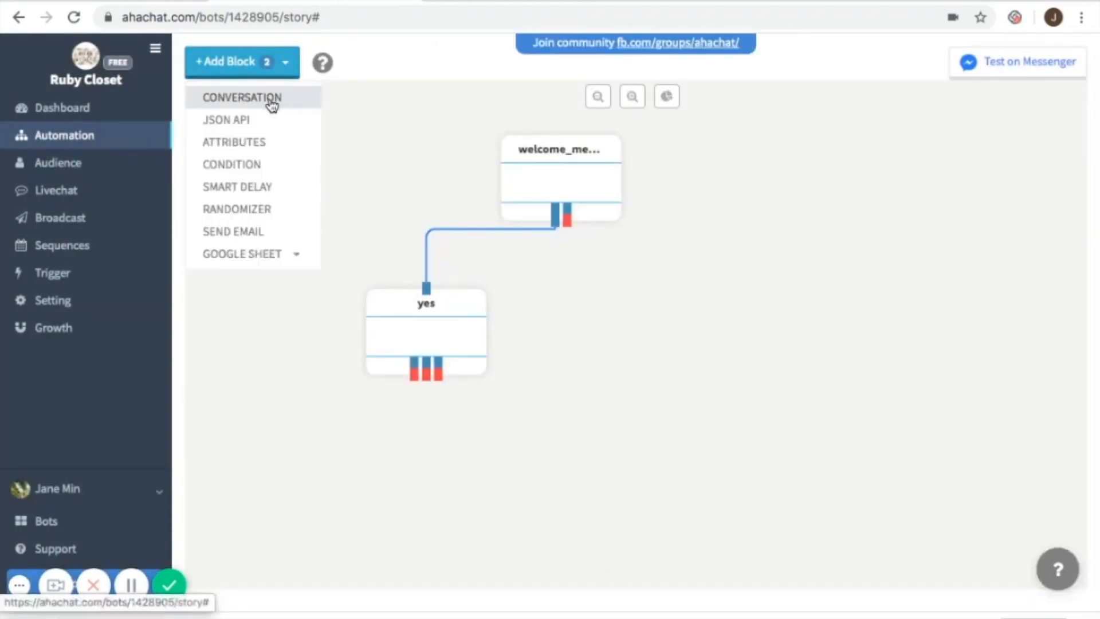
{"action": "left_click", "coordinate": [270, 101]}
{"action": "left_click_drag", "start_coordinate": [295, 172], "coordinate": [314, 462]}
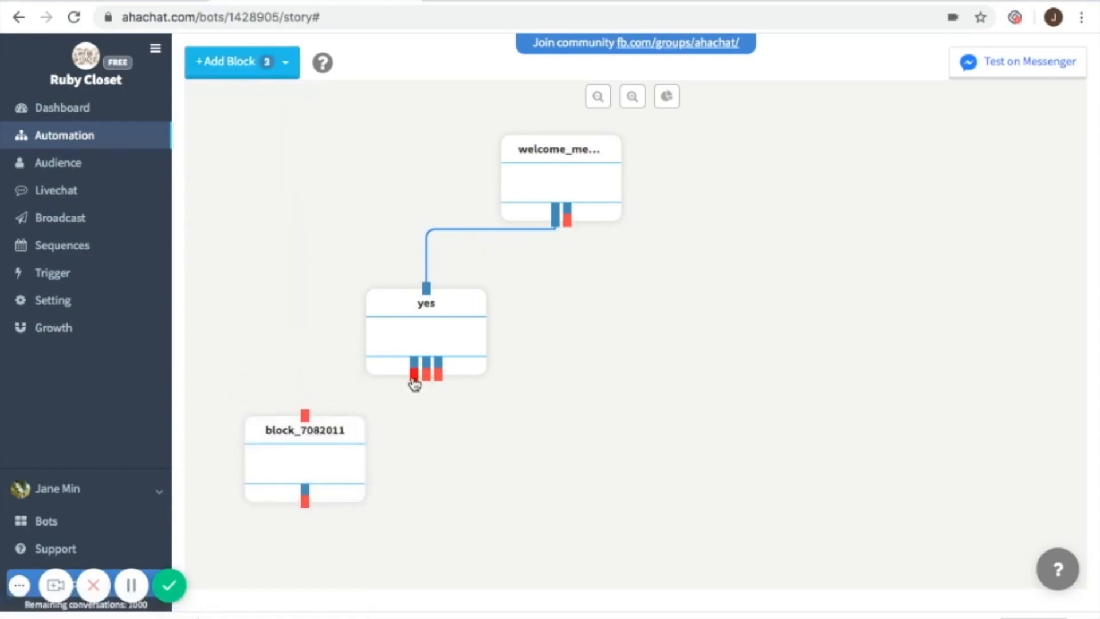
{"action": "left_click_drag", "start_coordinate": [414, 382], "coordinate": [307, 421]}
- Open the new conversation block's settings and rename it to buy_product
{"action": "left_click", "coordinate": [319, 478]}
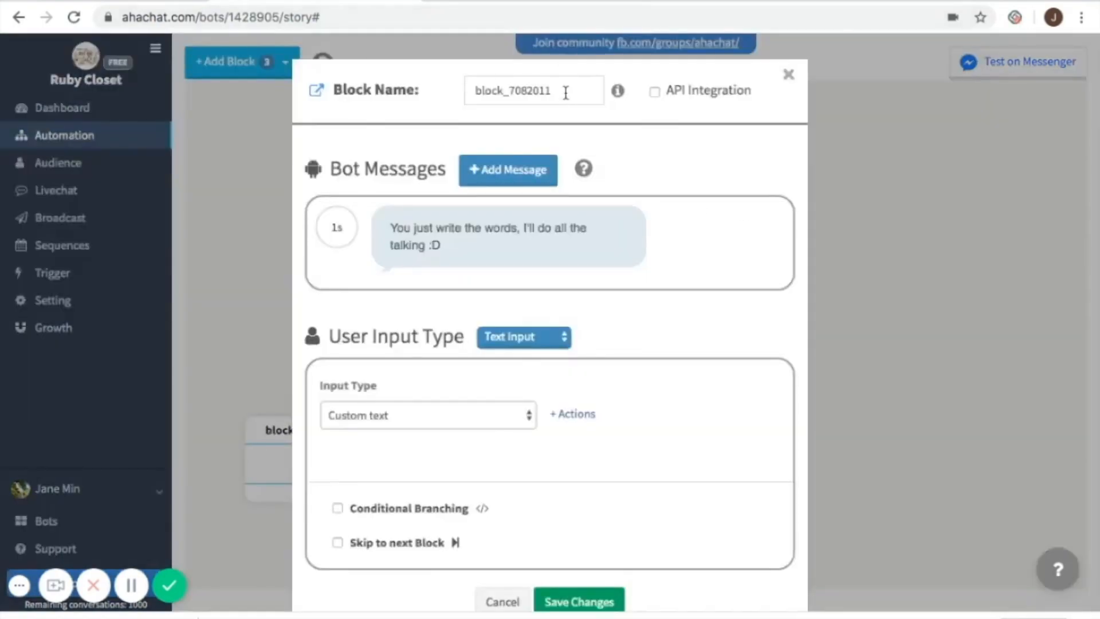
{"action": "left_click", "coordinate": [565, 93]}
{"action": "key", "text": "BackSpace"}
{"action": "key", "text": "BackSpace"}
{"action": "key", "text": "BackSpace"}
{"action": "key", "text": "BackSpace"}
{"action": "key", "text": "BackSpace"}
{"action": "key", "text": "BackSpace"}
{"action": "key", "text": "BackSpace"}
{"action": "key", "text": "BackSpace"}
{"action": "key", "text": "BackSpace"}
{"action": "key", "text": "BackSpace"}
{"action": "key", "text": "BackSpace"}
{"action": "key", "text": "BackSpace"}
{"action": "key", "text": "BackSpace"}
{"action": "type", "text": "buy"}
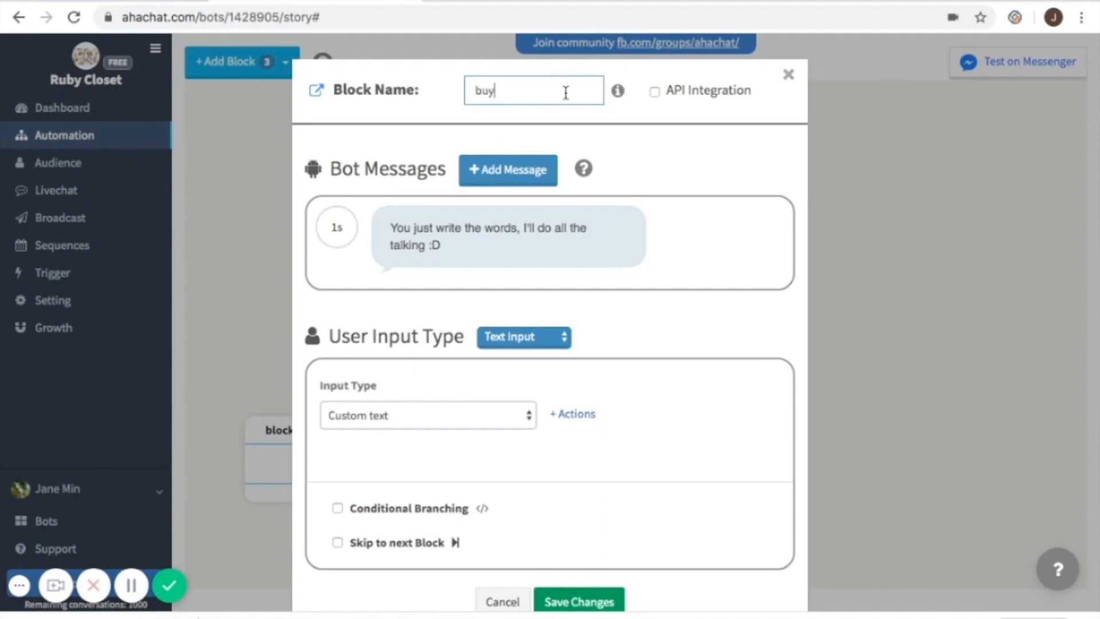
{"action": "type", "text": "_product"}
{"action": "left_click", "coordinate": [132, 584]}
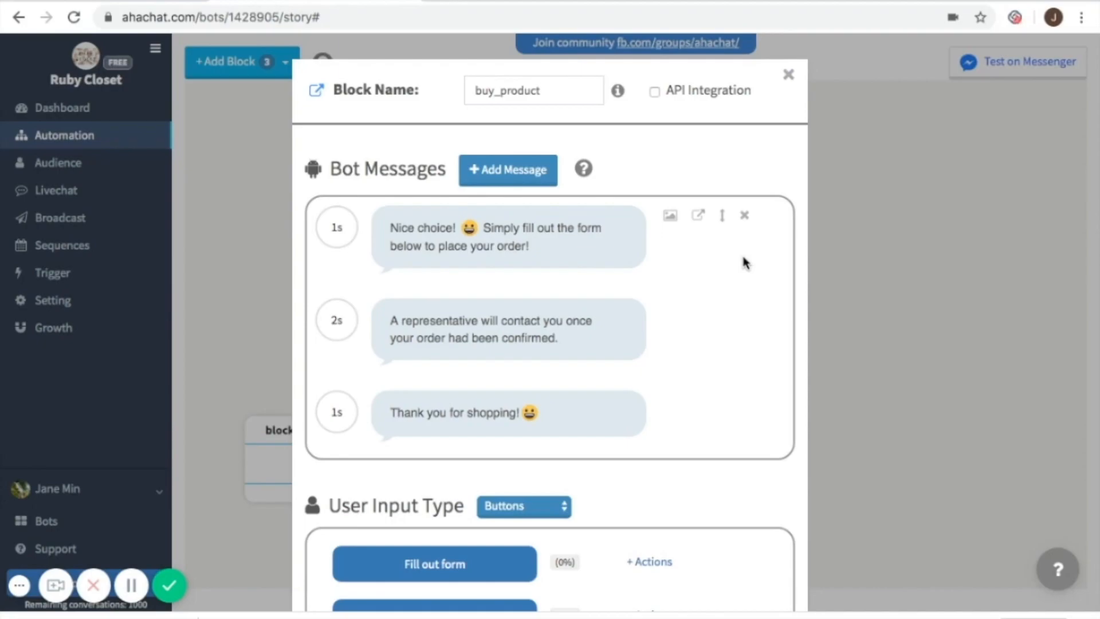
{"action": "scroll", "coordinate": [720, 371], "scroll_direction": "down", "scroll_amount": 3}
{"action": "scroll", "coordinate": [720, 370], "scroll_direction": "up", "scroll_amount": 3}
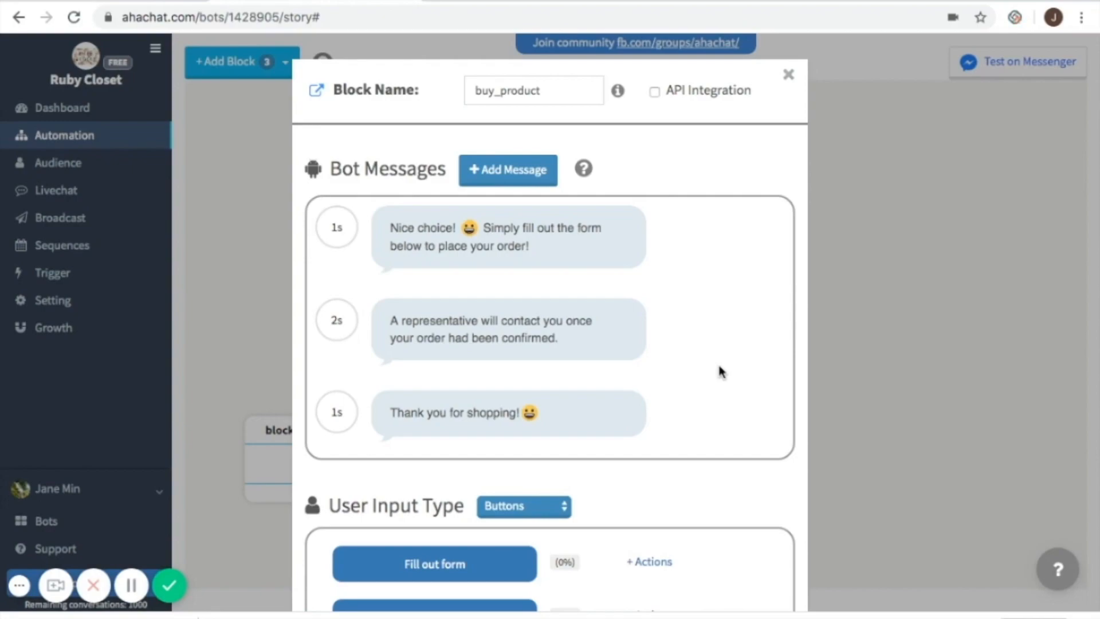
{"action": "scroll", "coordinate": [721, 371], "scroll_direction": "down", "scroll_amount": 3}
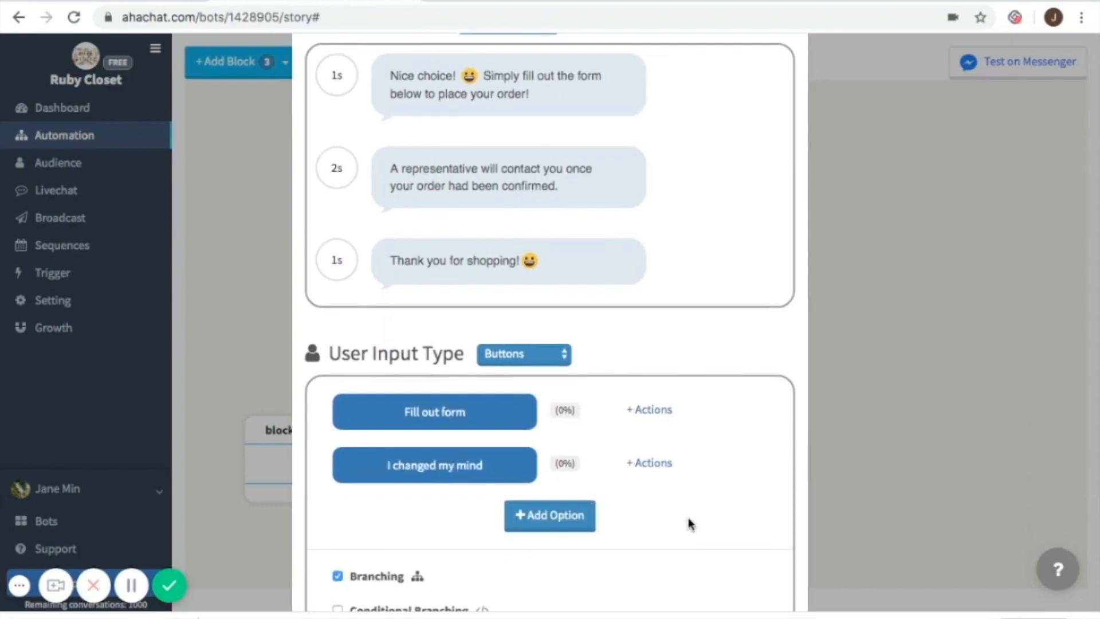
{"action": "scroll", "coordinate": [690, 524], "scroll_direction": "down", "scroll_amount": 2}
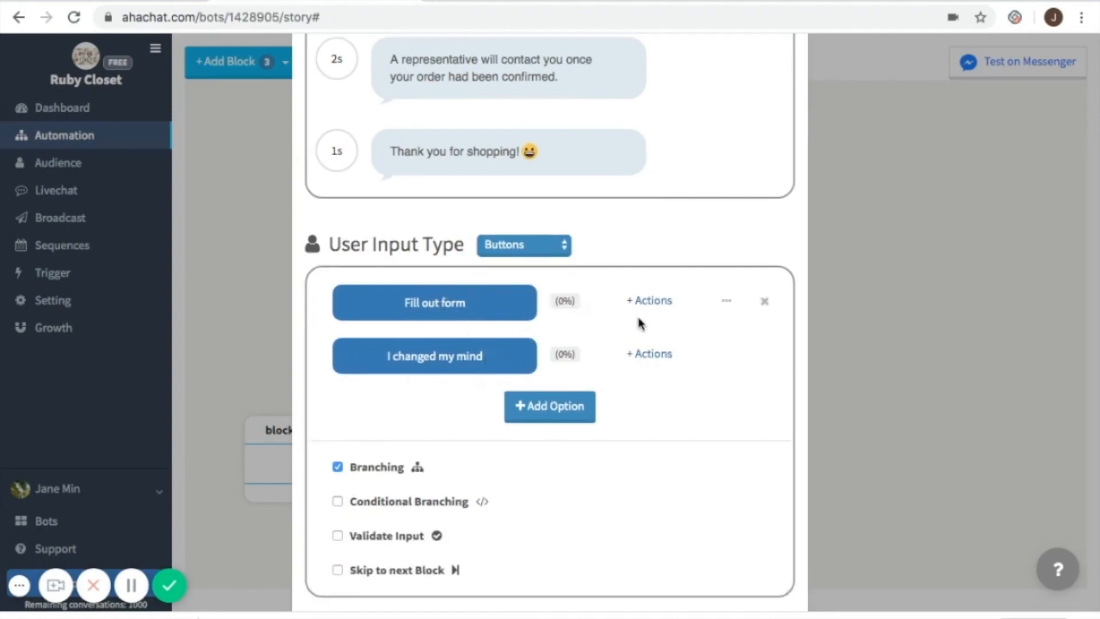
{"action": "left_click", "coordinate": [653, 301]}
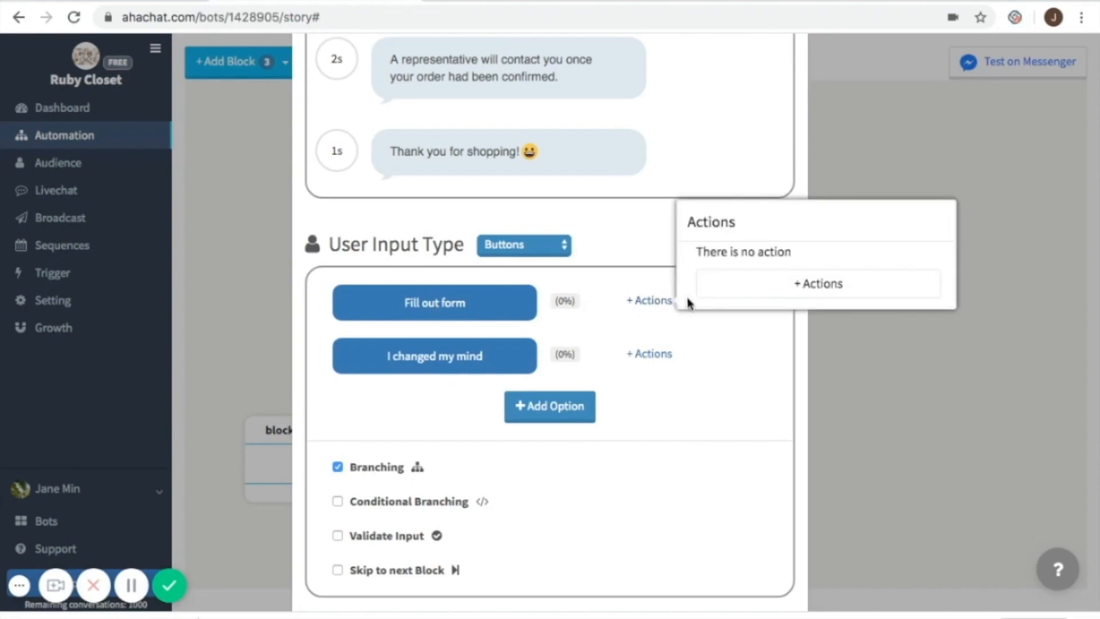
{"action": "left_click", "coordinate": [806, 294]}
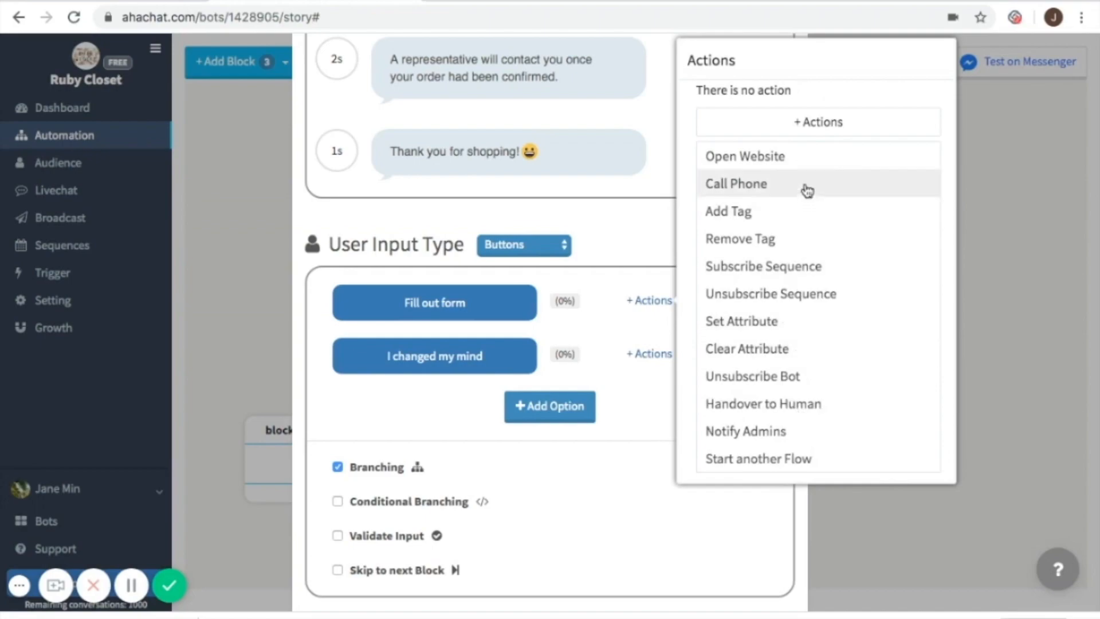
{"action": "left_click", "coordinate": [784, 160]}
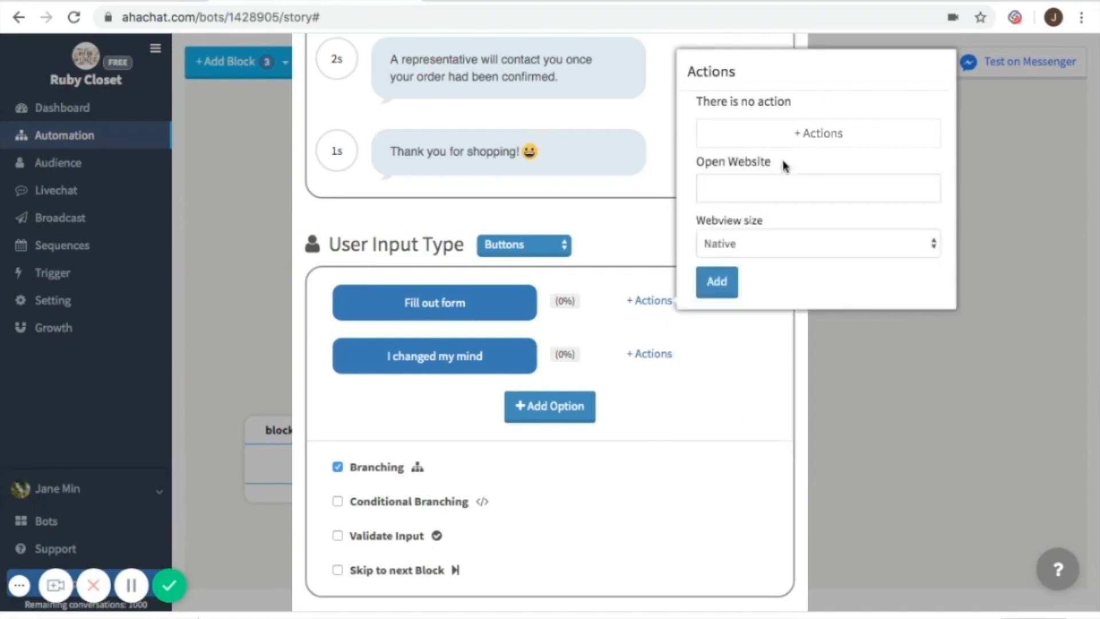
{"action": "left_click", "coordinate": [767, 186]}
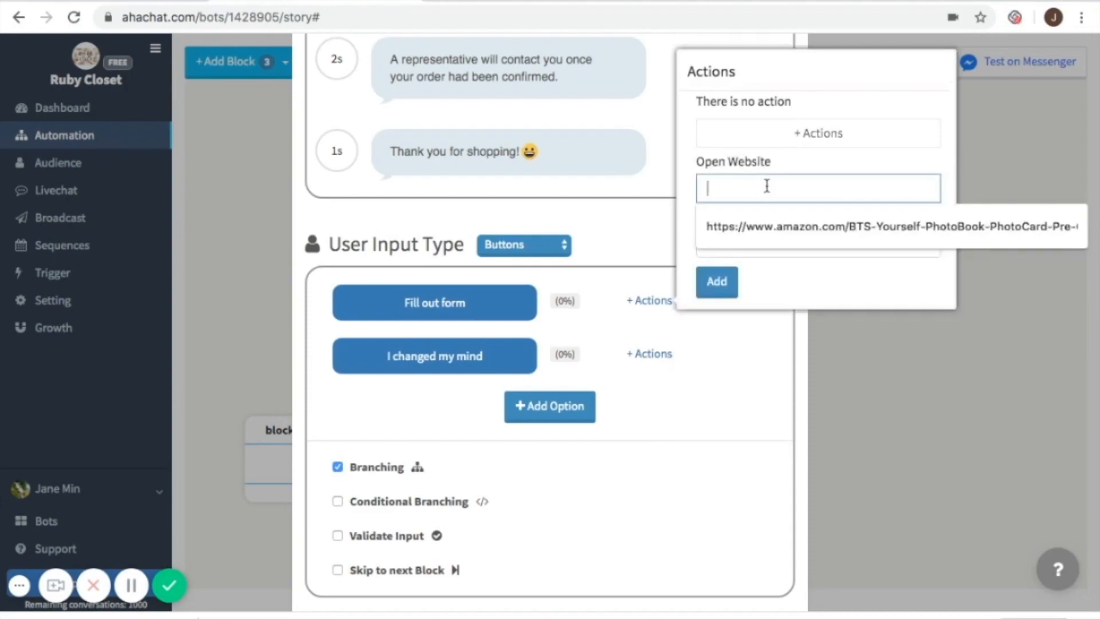
{"action": "type", "text": "https://forms.gle/DAAafaP4T7nzP2XMA"}
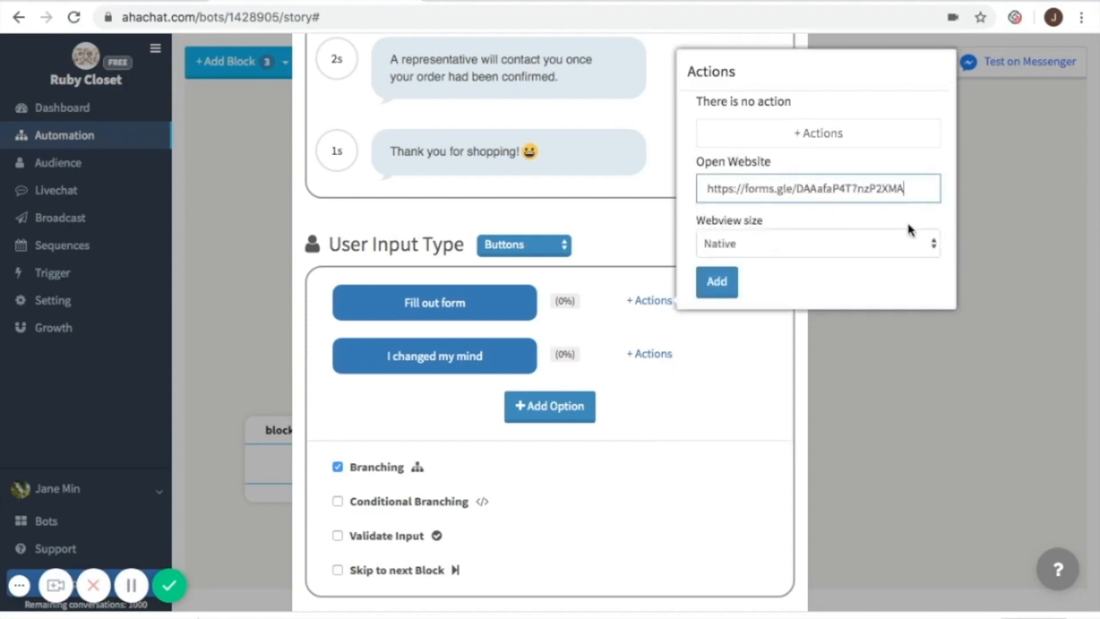
{"action": "left_click", "coordinate": [714, 284]}
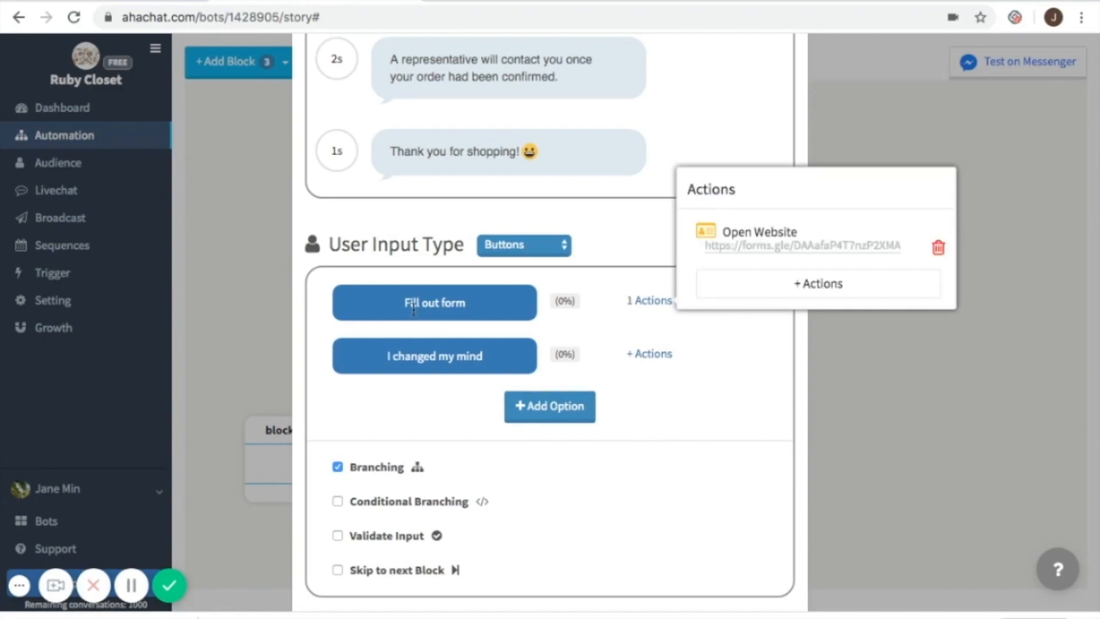
{"action": "scroll", "coordinate": [601, 463], "scroll_direction": "down", "scroll_amount": 2}
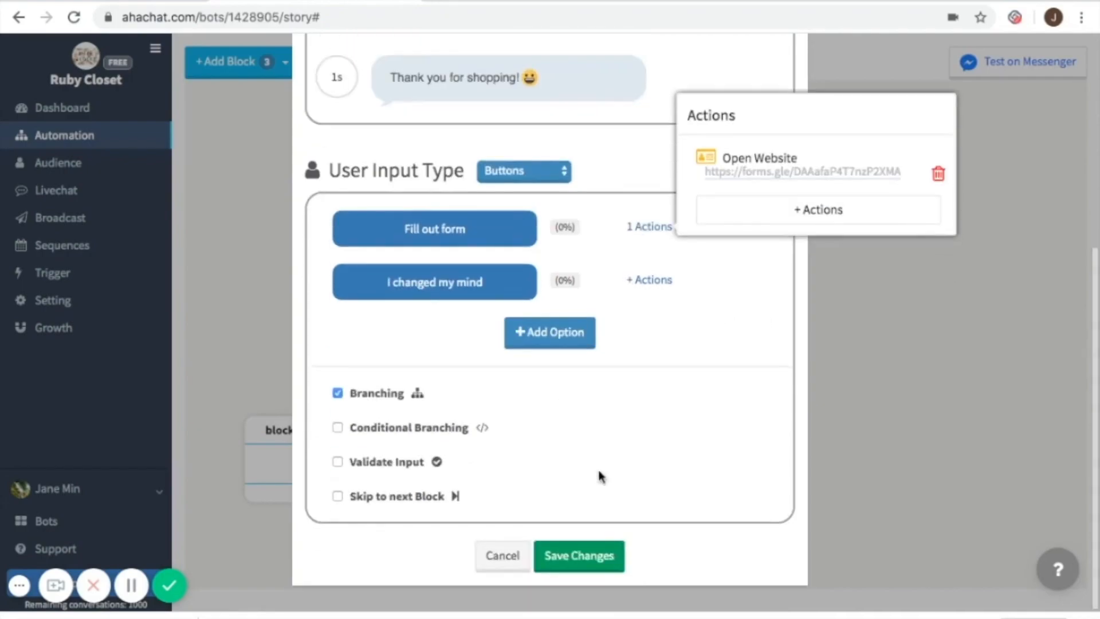
{"action": "left_click", "coordinate": [592, 558]}
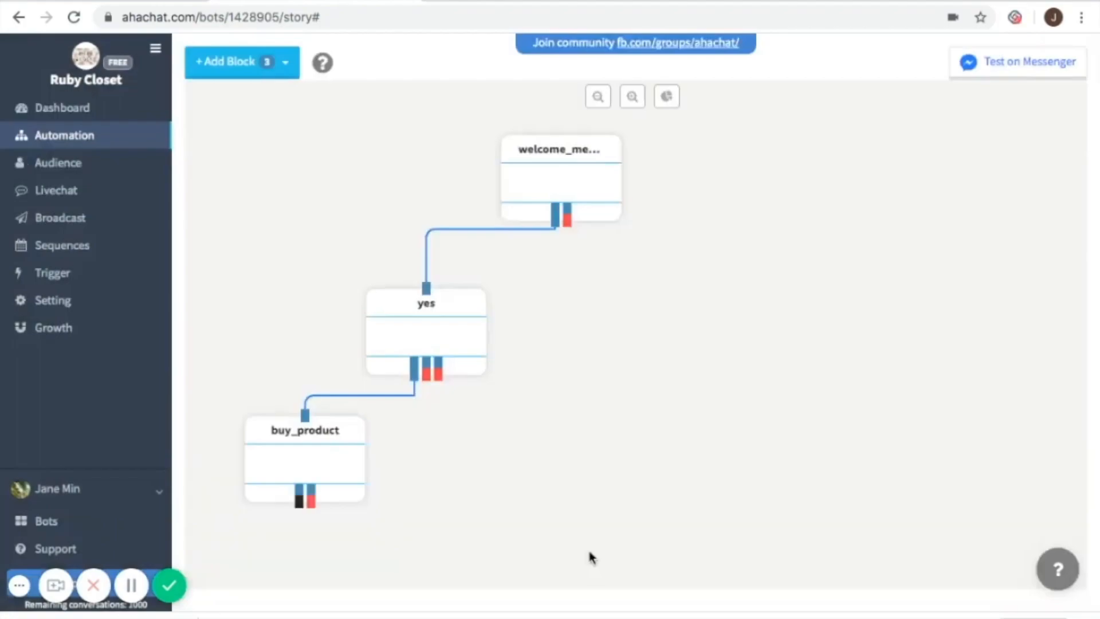
- Give the yes block's "More products" quick reply a Start another Flow action targeting the more products flow and its "more product options" block
{"action": "mouse_move", "coordinate": [430, 339]}
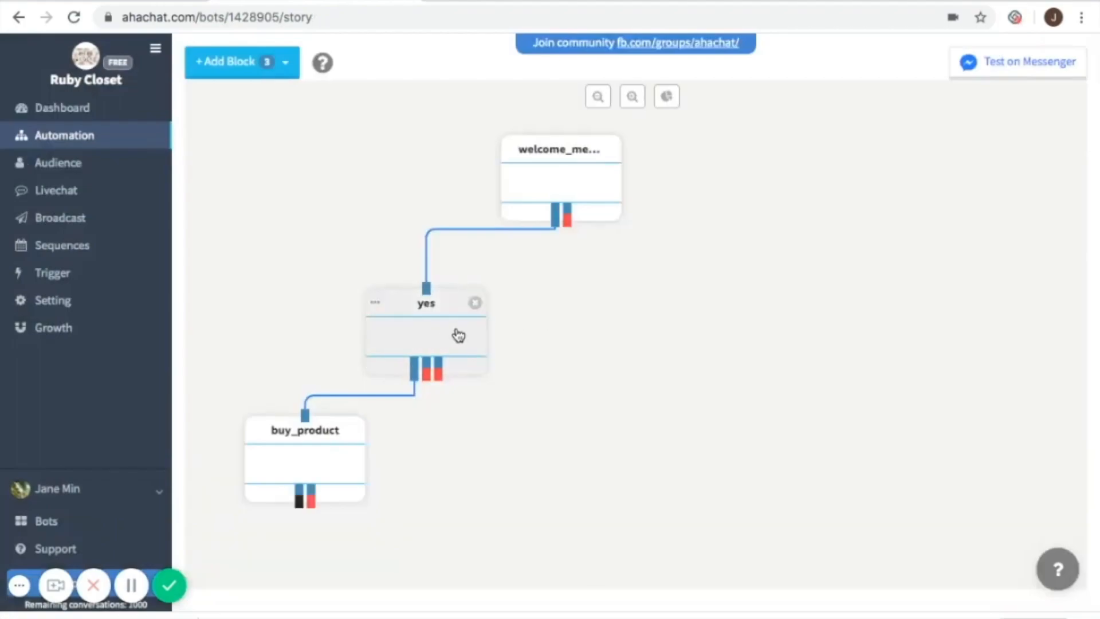
{"action": "left_click", "coordinate": [458, 336]}
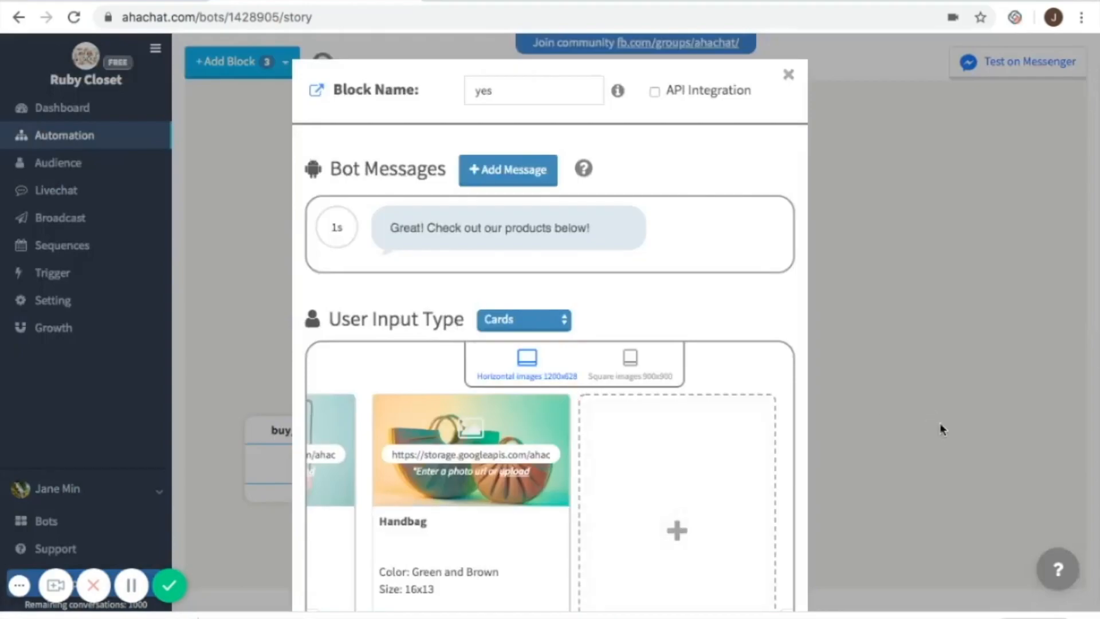
{"action": "scroll", "coordinate": [940, 427], "scroll_direction": "down", "scroll_amount": 10}
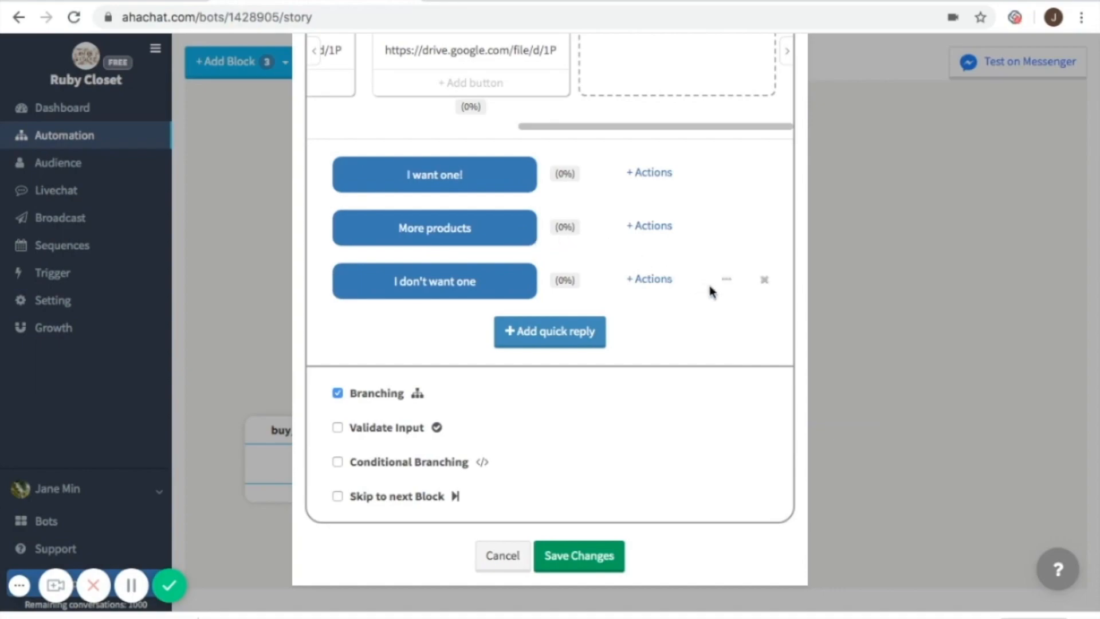
{"action": "left_click", "coordinate": [654, 227]}
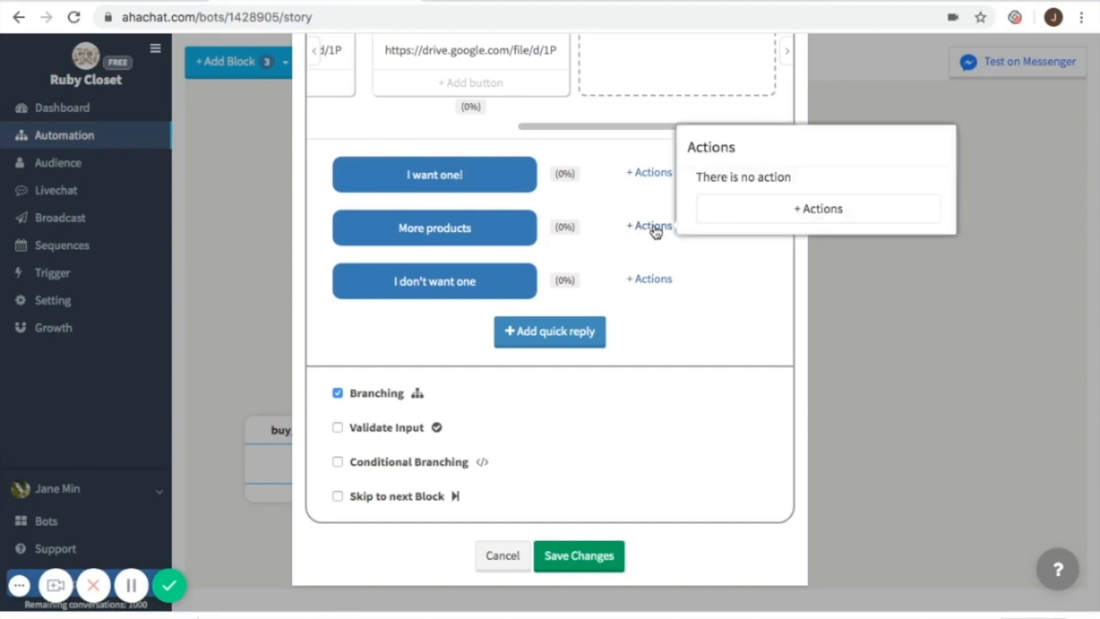
{"action": "left_click", "coordinate": [740, 212]}
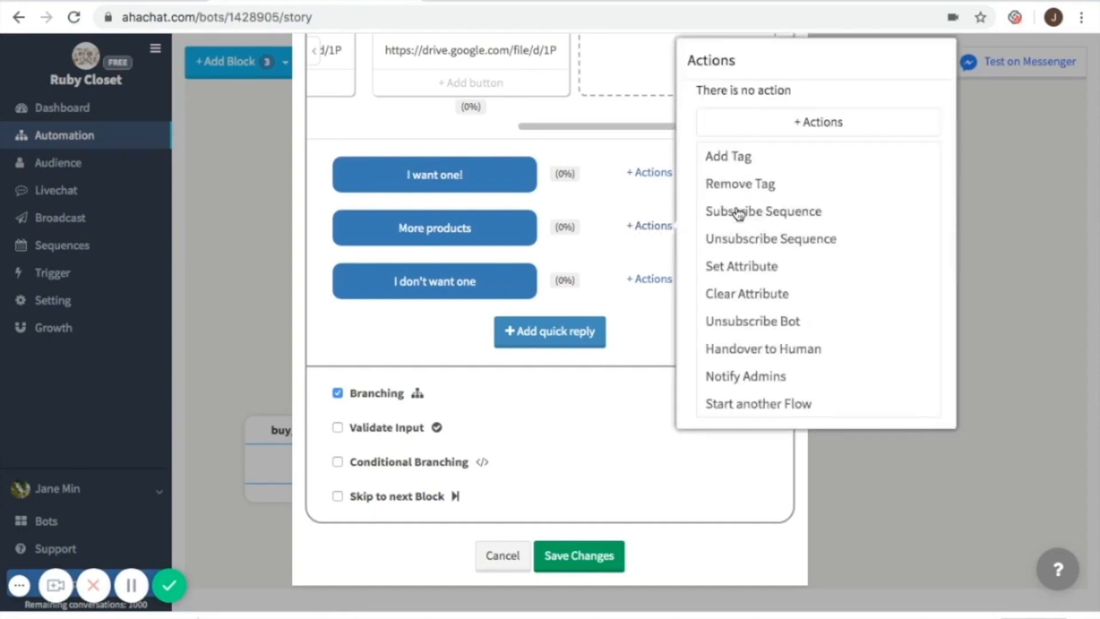
{"action": "left_click", "coordinate": [769, 411]}
{"action": "left_click", "coordinate": [845, 182]}
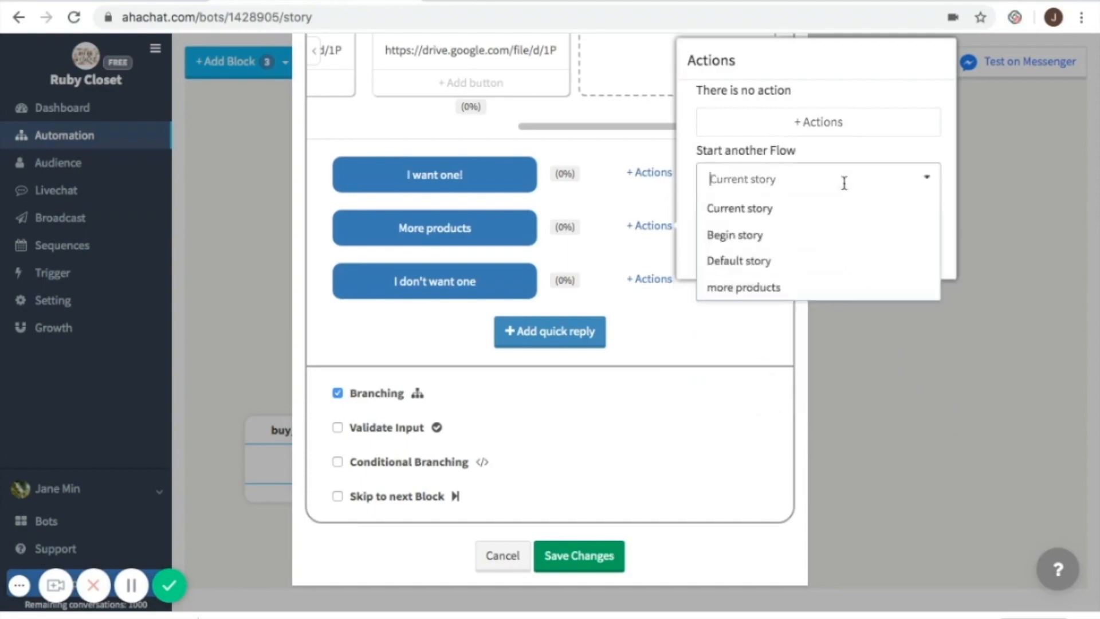
{"action": "left_click", "coordinate": [764, 291]}
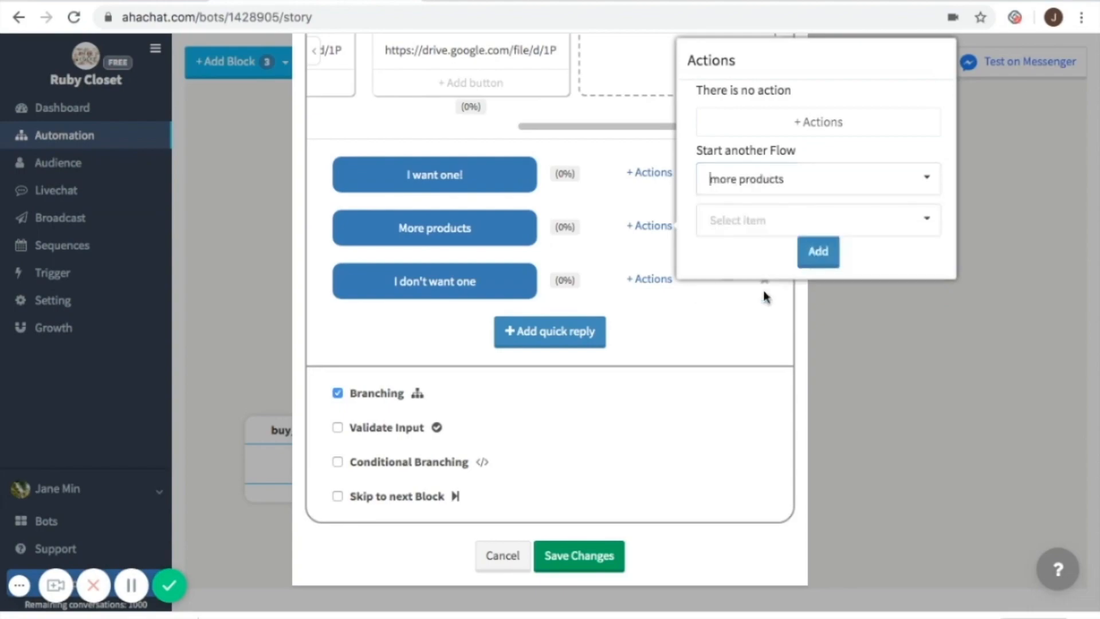
{"action": "left_click", "coordinate": [861, 224]}
{"action": "left_click", "coordinate": [768, 248]}
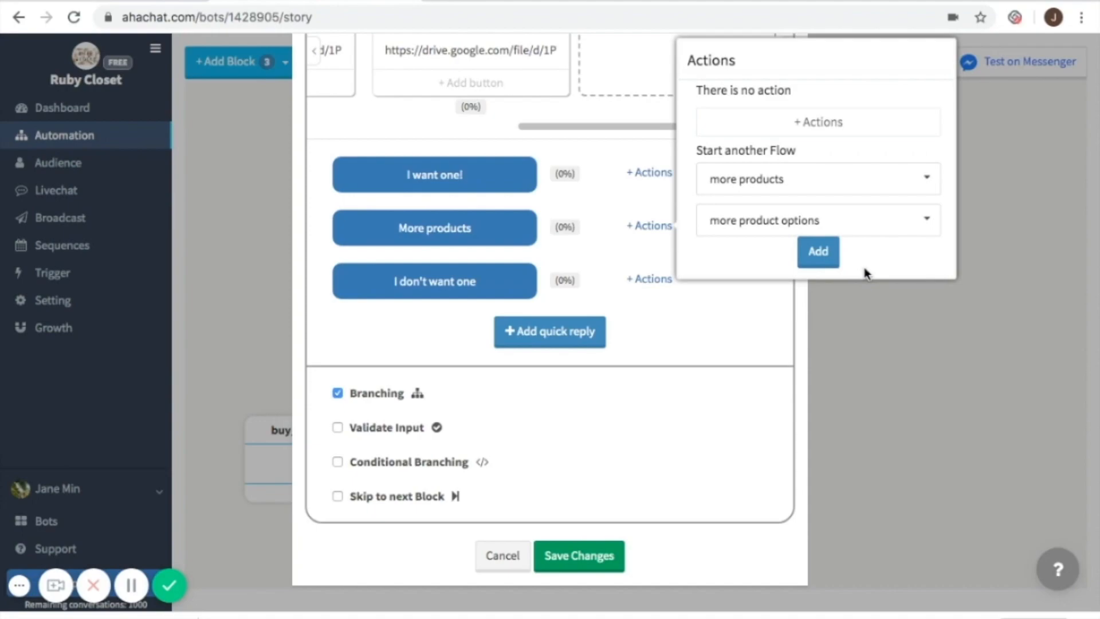
{"action": "left_click", "coordinate": [823, 257]}
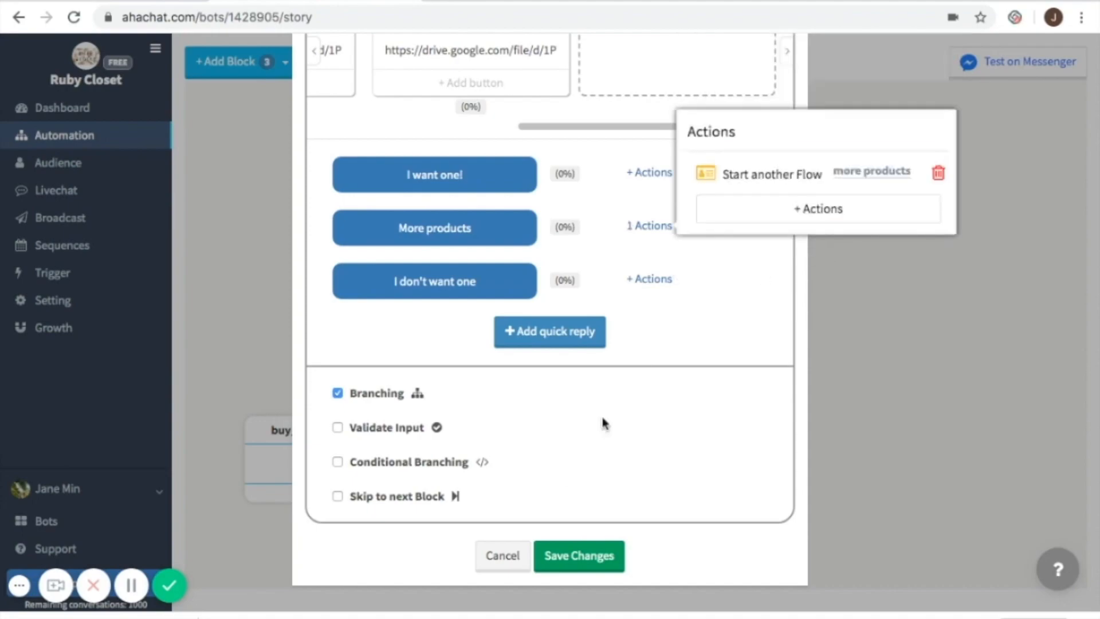
- Save the yes block's changes and reconnect its first branch to the buy_product block
{"action": "left_click", "coordinate": [593, 562]}
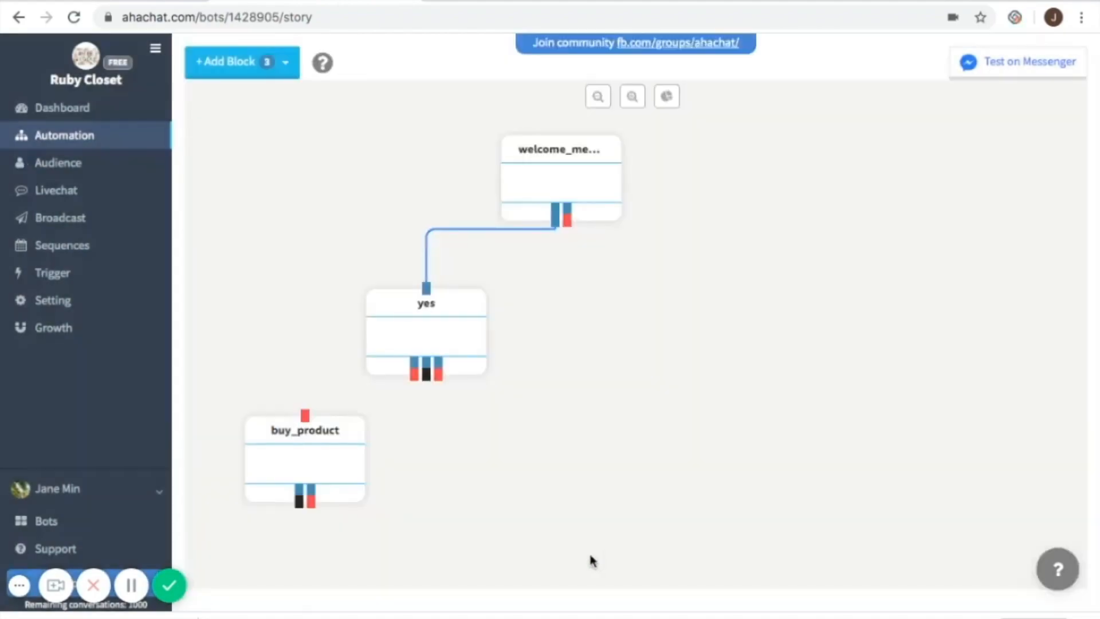
{"action": "left_click_drag", "start_coordinate": [415, 378], "coordinate": [305, 415]}
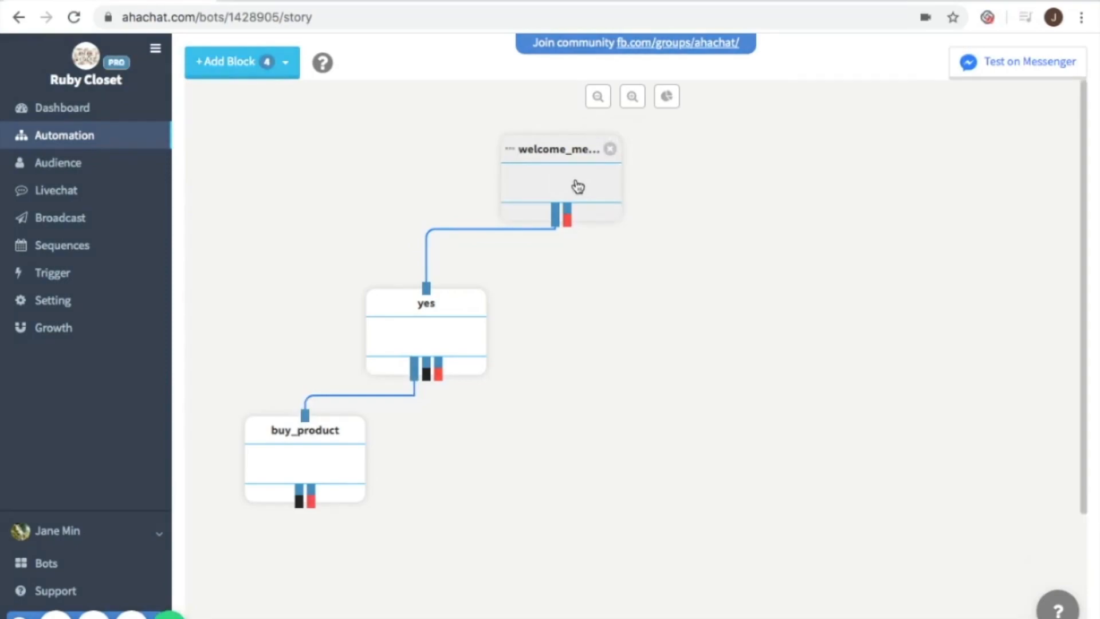
- Add a new conversation block and place it in the empty area to the right of the yes block
{"action": "left_click", "coordinate": [264, 66]}
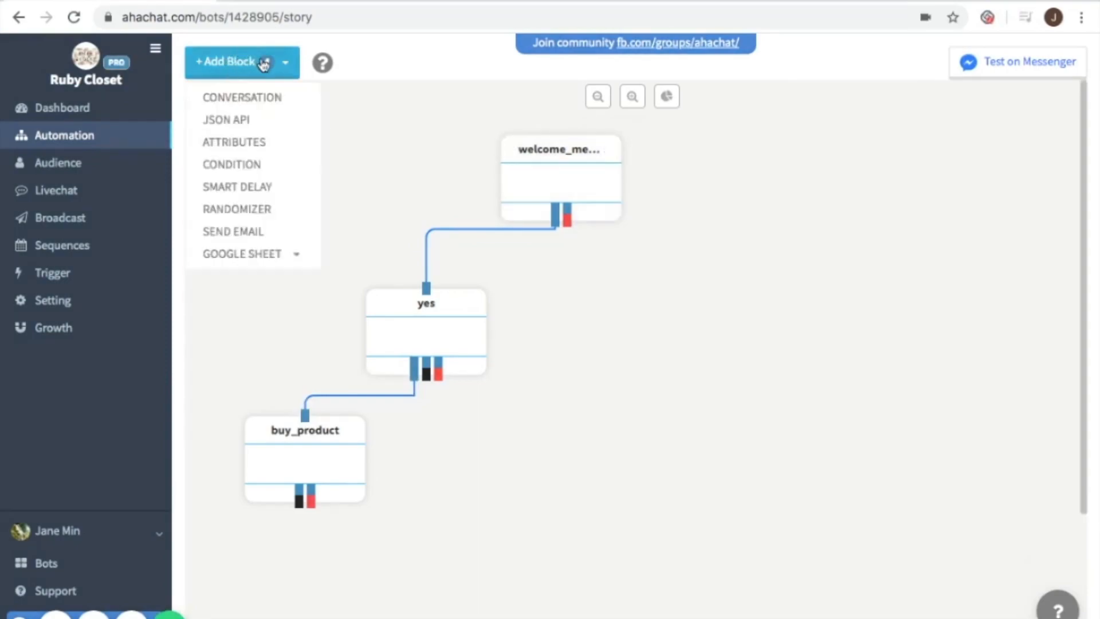
{"action": "left_click", "coordinate": [264, 97]}
{"action": "left_click_drag", "start_coordinate": [297, 172], "coordinate": [739, 410]}
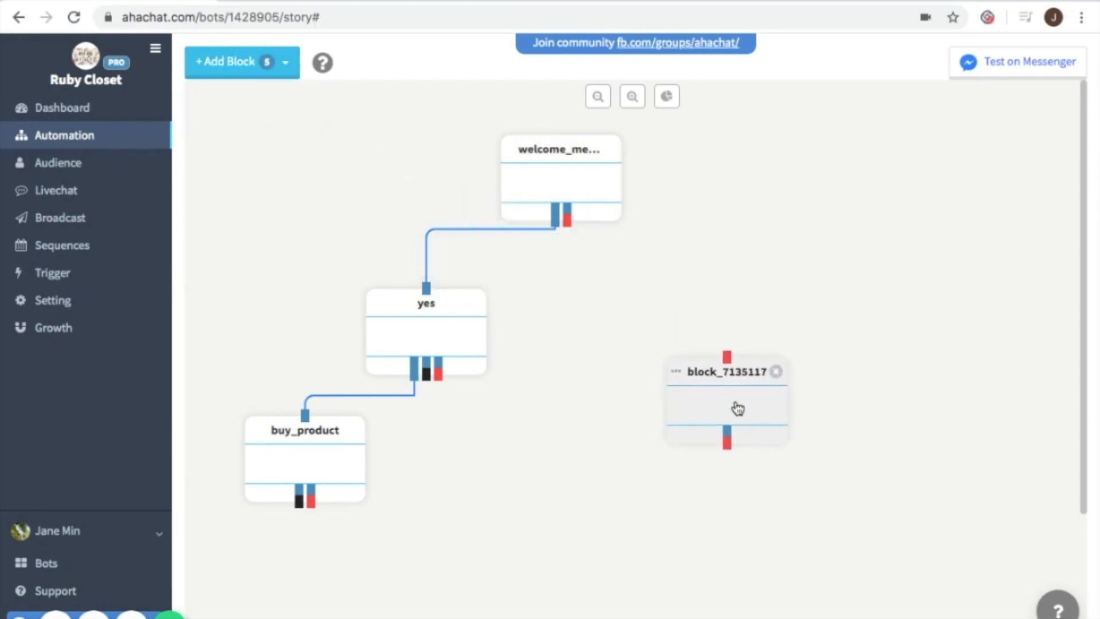
- Open the new conversation block's settings and rename it to no
{"action": "left_click", "coordinate": [716, 397]}
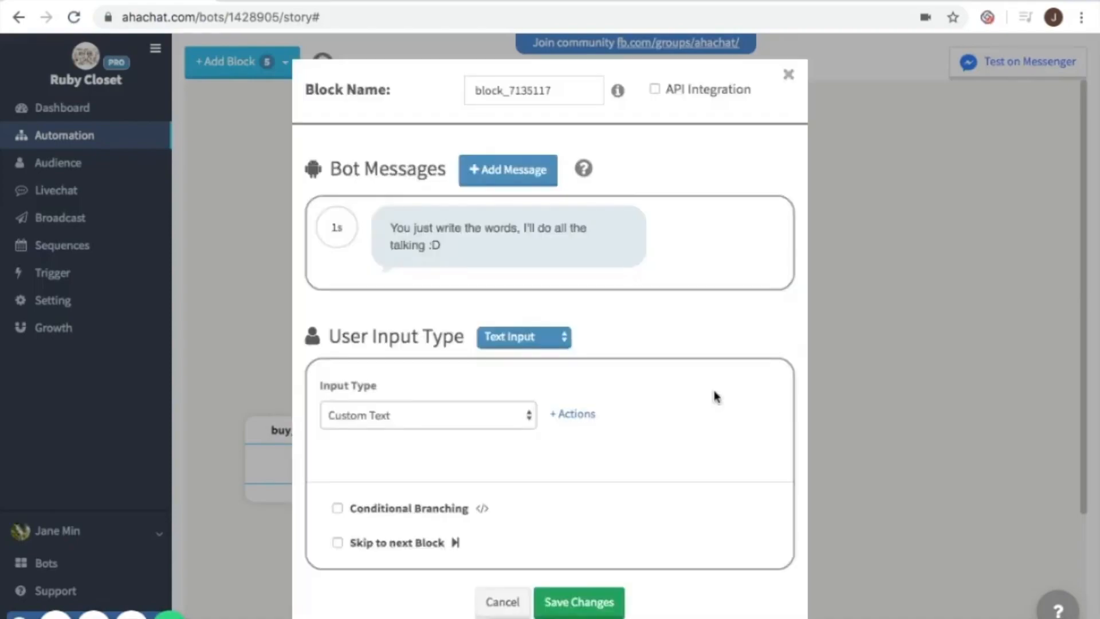
{"action": "left_click", "coordinate": [553, 95]}
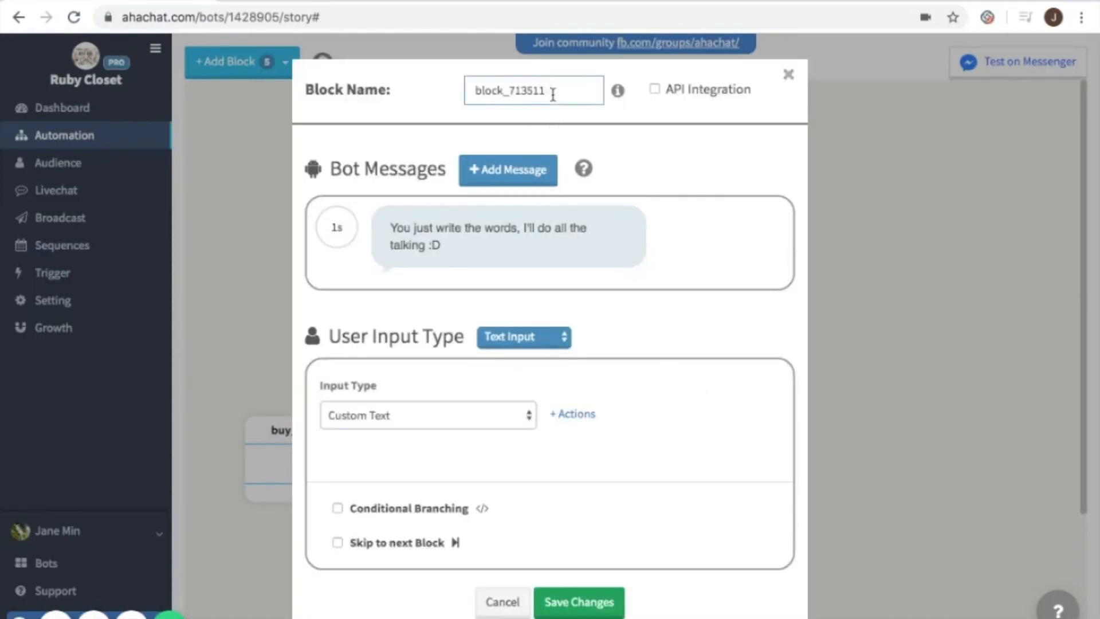
{"action": "key", "text": "BackSpace"}
{"action": "key", "text": "BackSpace"}
{"action": "key", "text": "BackSpace"}
{"action": "key", "text": "BackSpace"}
{"action": "key", "text": "BackSpace"}
{"action": "key", "text": "BackSpace"}
{"action": "key", "text": "BackSpace"}
{"action": "key", "text": "BackSpace"}
{"action": "key", "text": "BackSpace"}
{"action": "key", "text": "BackSpace"}
{"action": "key", "text": "BackSpace"}
- Replace the default bot message with "No, problem! If you want to receive news on our promos and discounts, simply confirm your email below!"
{"action": "left_click_drag", "start_coordinate": [442, 245], "coordinate": [385, 229]}
{"action": "key", "text": "BackSpace"}
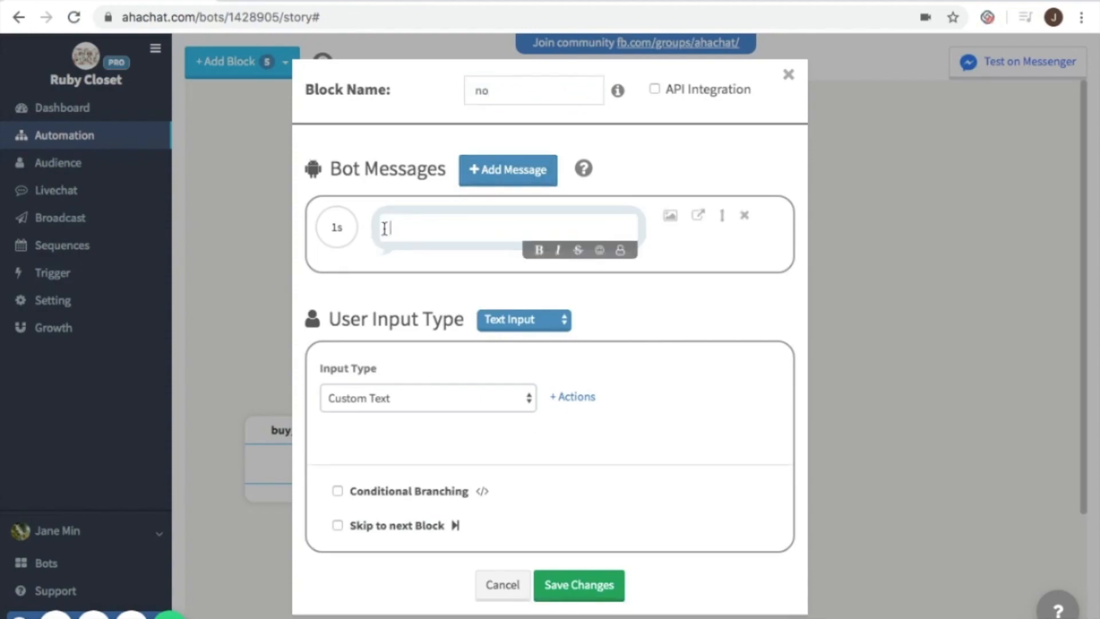
{"action": "type", "text": "No, problem! If you want to receive news on our promos and discounts, simply confirm your email below!"}
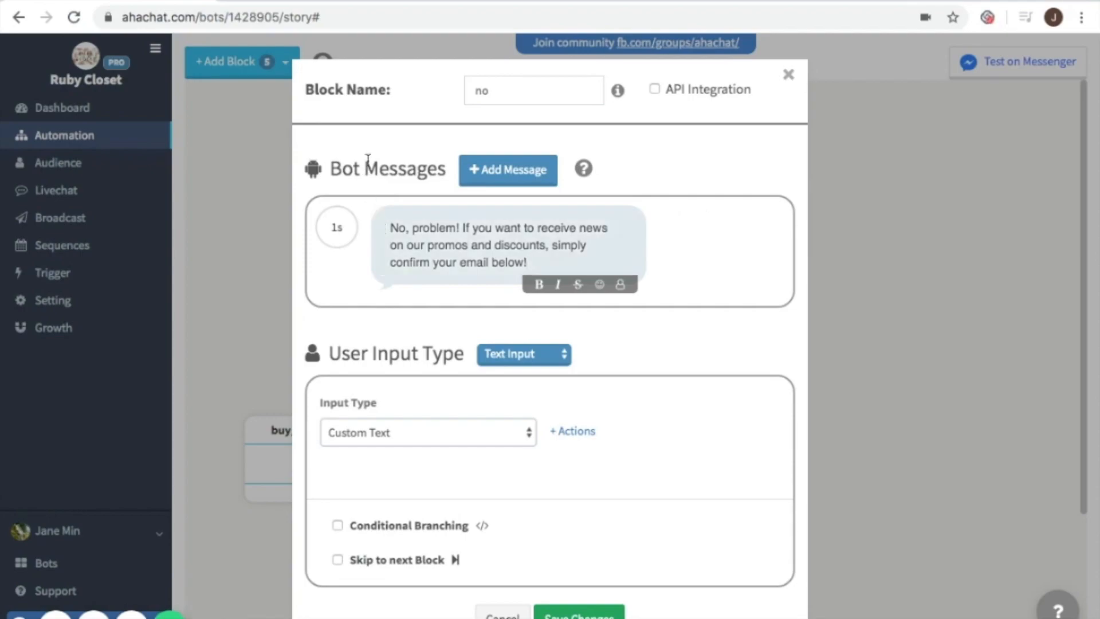
- Set the no block's text input type to Email and save the block's changes
{"action": "left_click", "coordinate": [526, 441]}
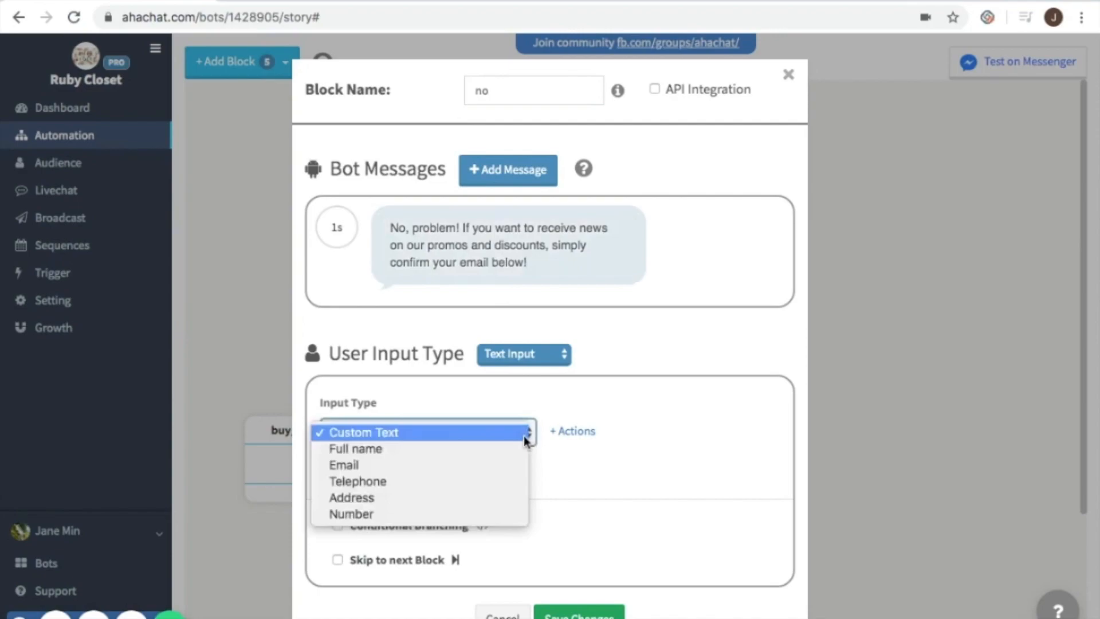
{"action": "left_click", "coordinate": [514, 468]}
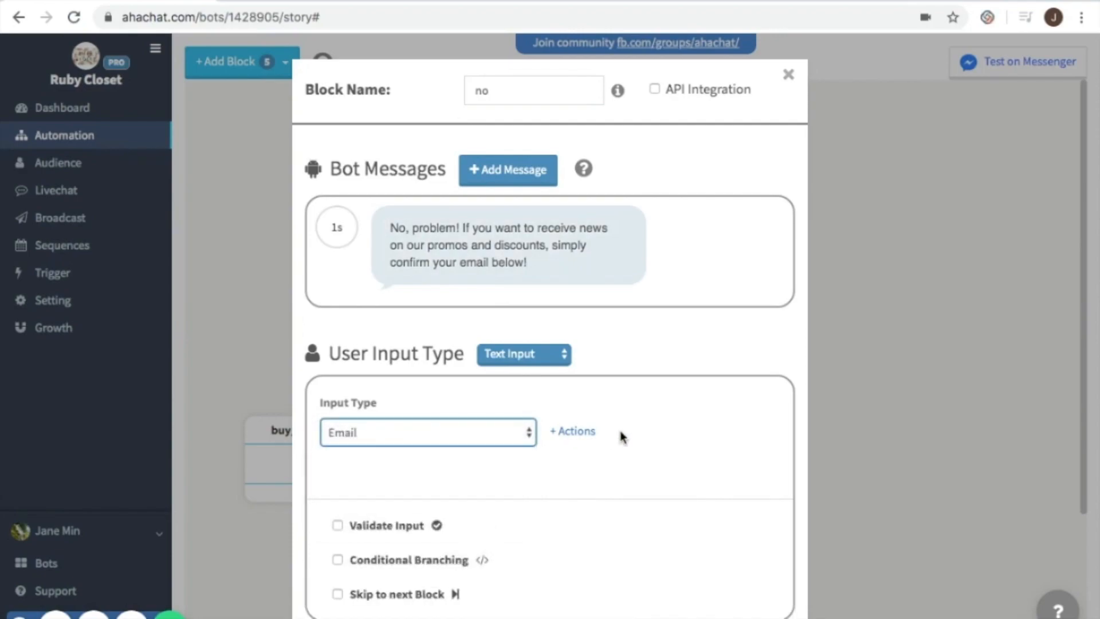
{"action": "scroll", "coordinate": [620, 431], "scroll_direction": "down", "scroll_amount": 2}
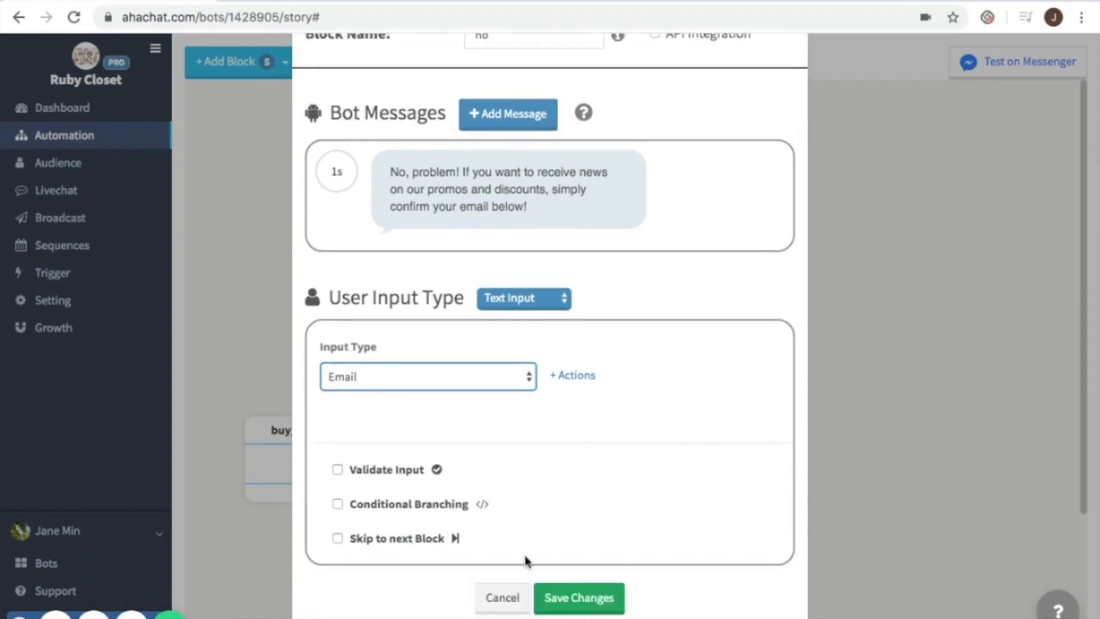
{"action": "left_click", "coordinate": [596, 609]}
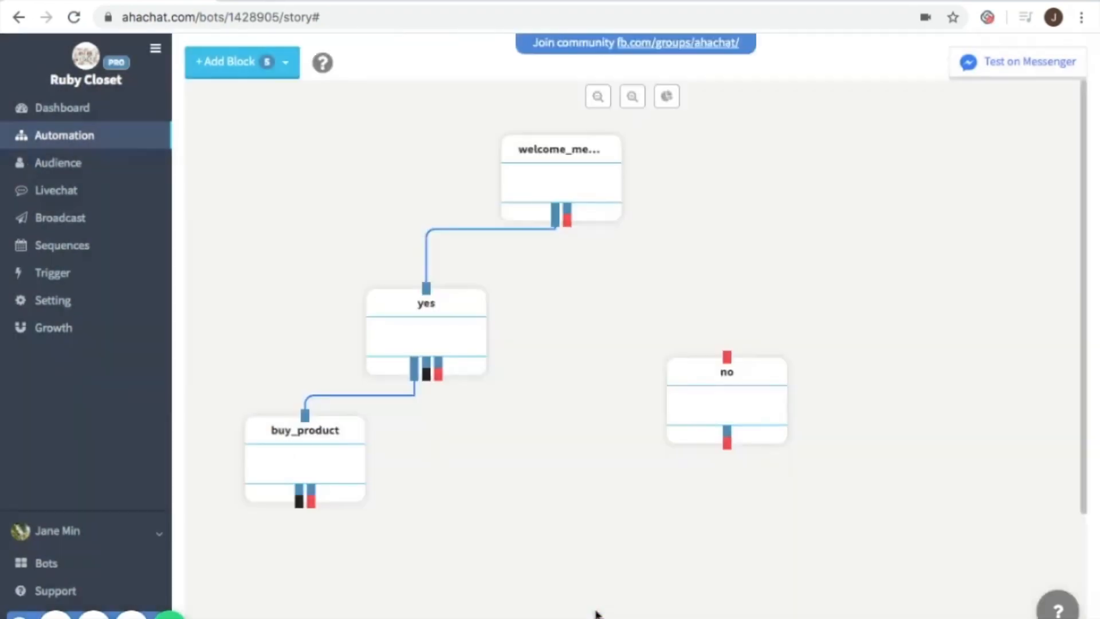
- Move the no block slightly lower and connect the welcome block's second branch and the yes block's third branch to it
{"action": "left_click_drag", "start_coordinate": [746, 411], "coordinate": [743, 461]}
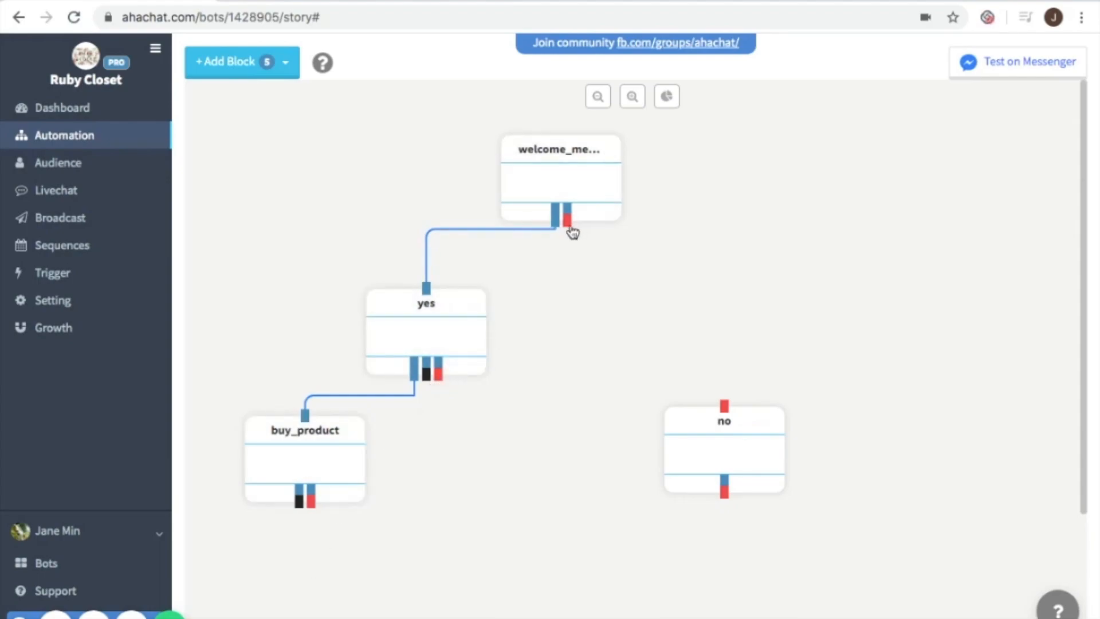
{"action": "left_click_drag", "start_coordinate": [572, 232], "coordinate": [728, 418]}
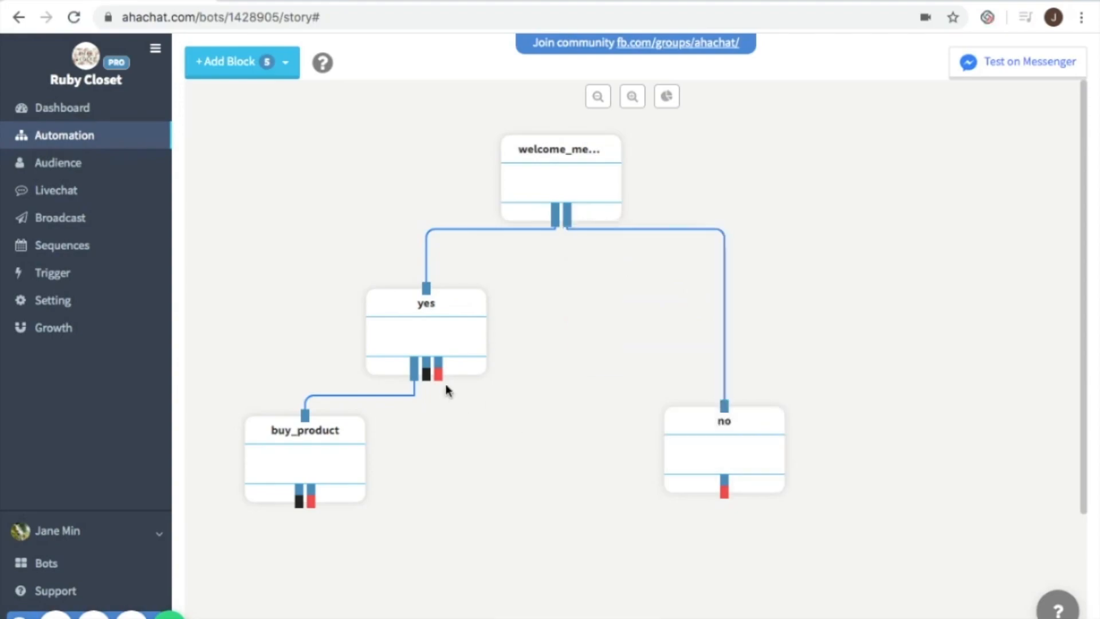
{"action": "left_click_drag", "start_coordinate": [443, 375], "coordinate": [726, 408]}
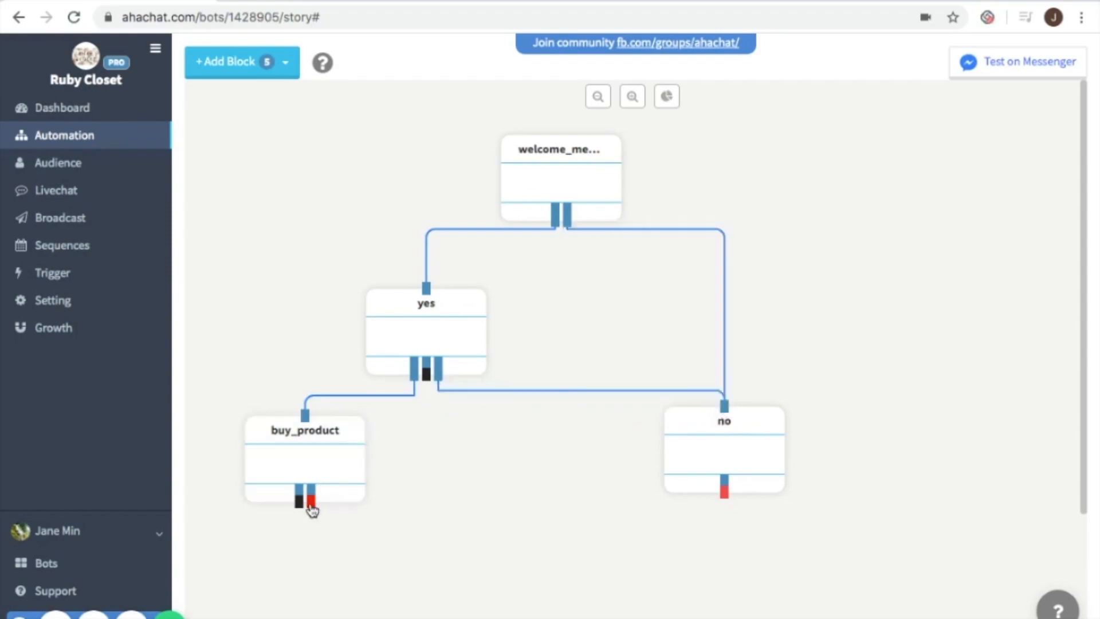
- Connect the buy_product block's second branch to the no block and move the no block lower and farther to the right
{"action": "left_click_drag", "start_coordinate": [310, 501], "coordinate": [725, 412]}
{"action": "left_click_drag", "start_coordinate": [749, 450], "coordinate": [871, 500]}
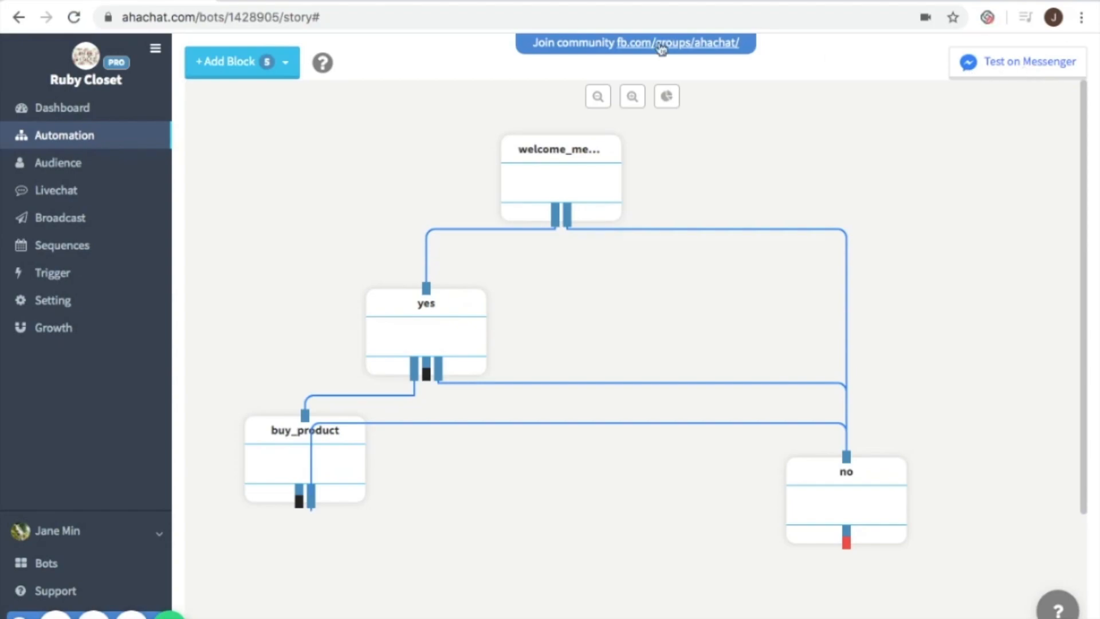
- Send the welcome flow to Messenger as a test, switch to Facebook, and answer the bot with "Yes, show me." and "I want one!"
{"action": "left_click", "coordinate": [358, 4]}
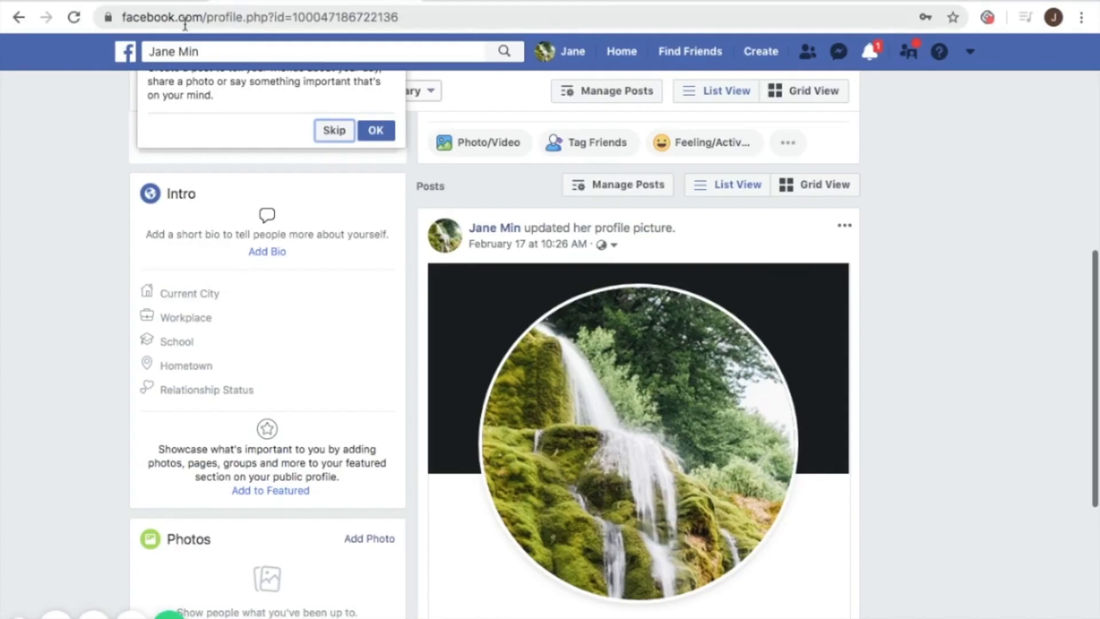
{"action": "left_click", "coordinate": [135, 3]}
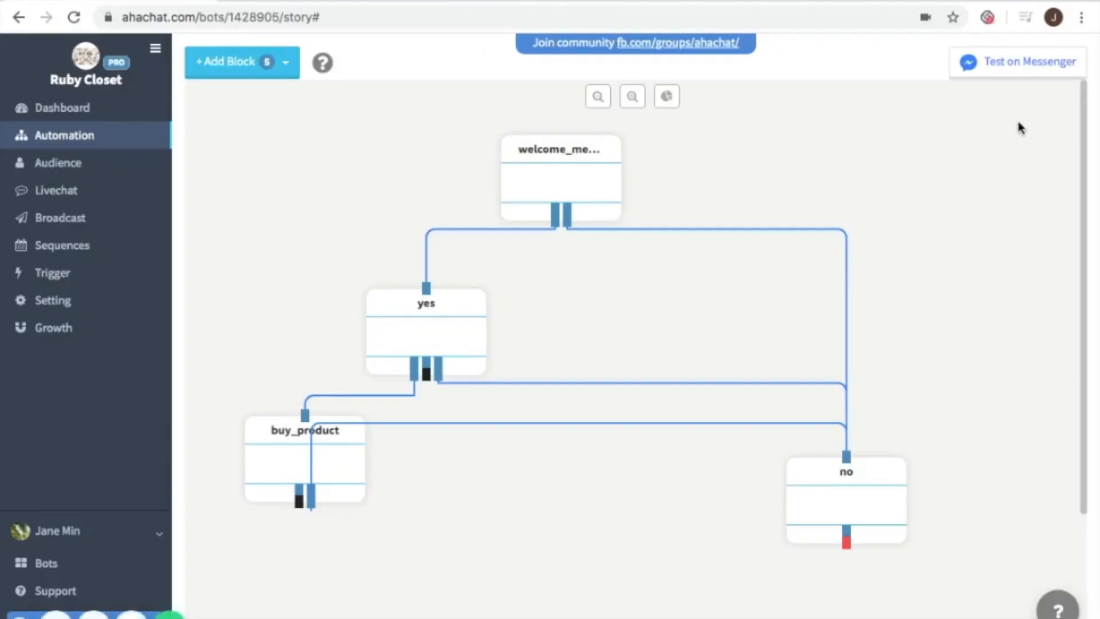
{"action": "left_click", "coordinate": [1008, 64]}
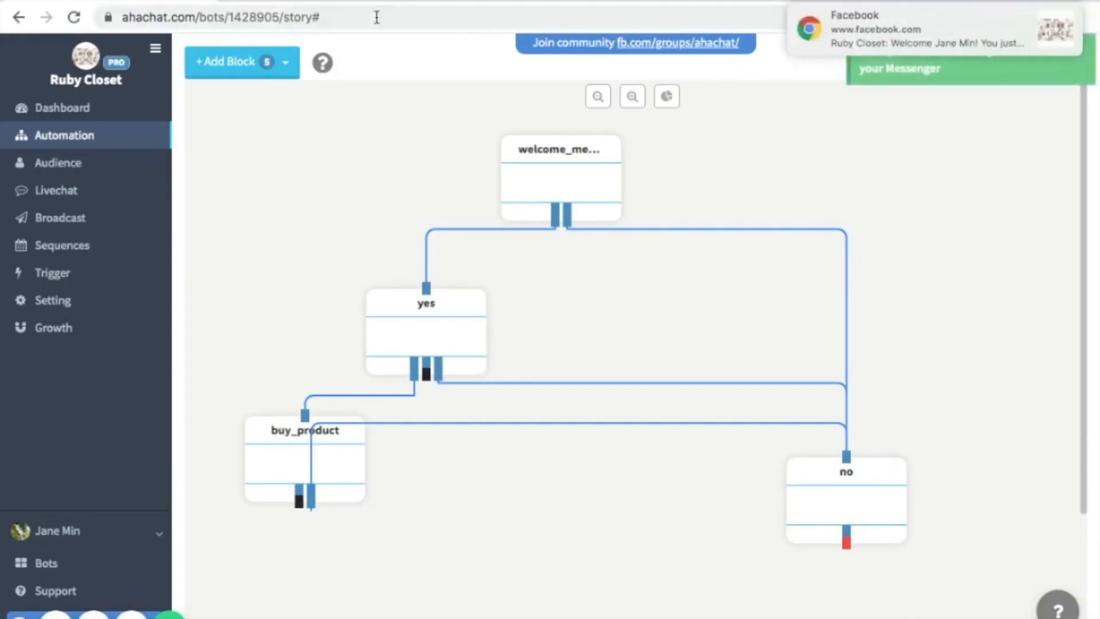
{"action": "left_click", "coordinate": [367, 0]}
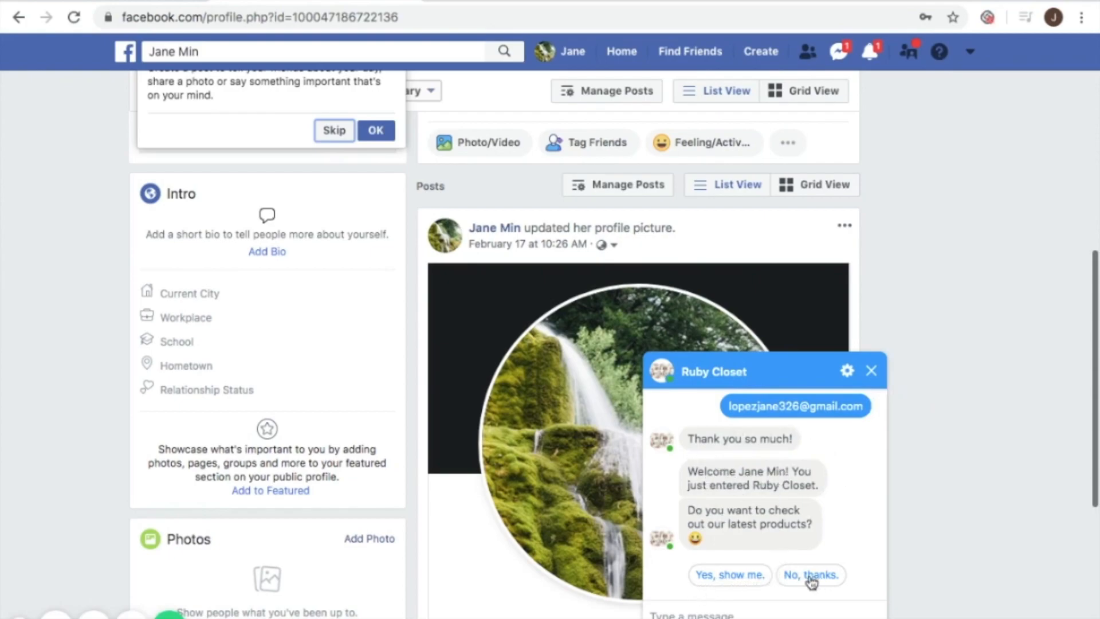
{"action": "left_click", "coordinate": [722, 576]}
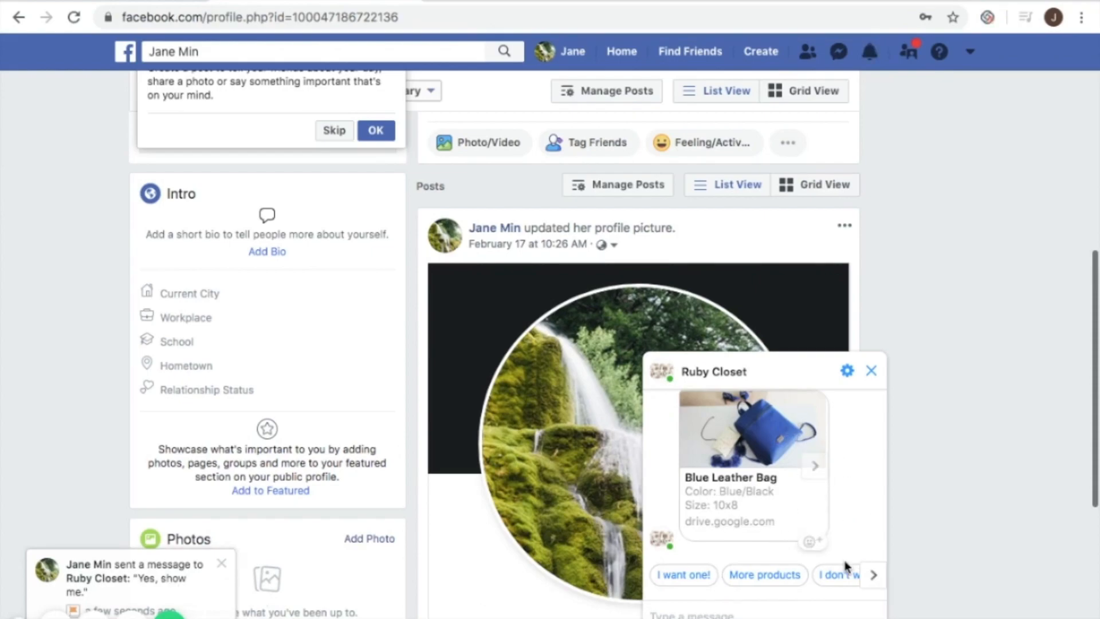
{"action": "left_click", "coordinate": [683, 575]}
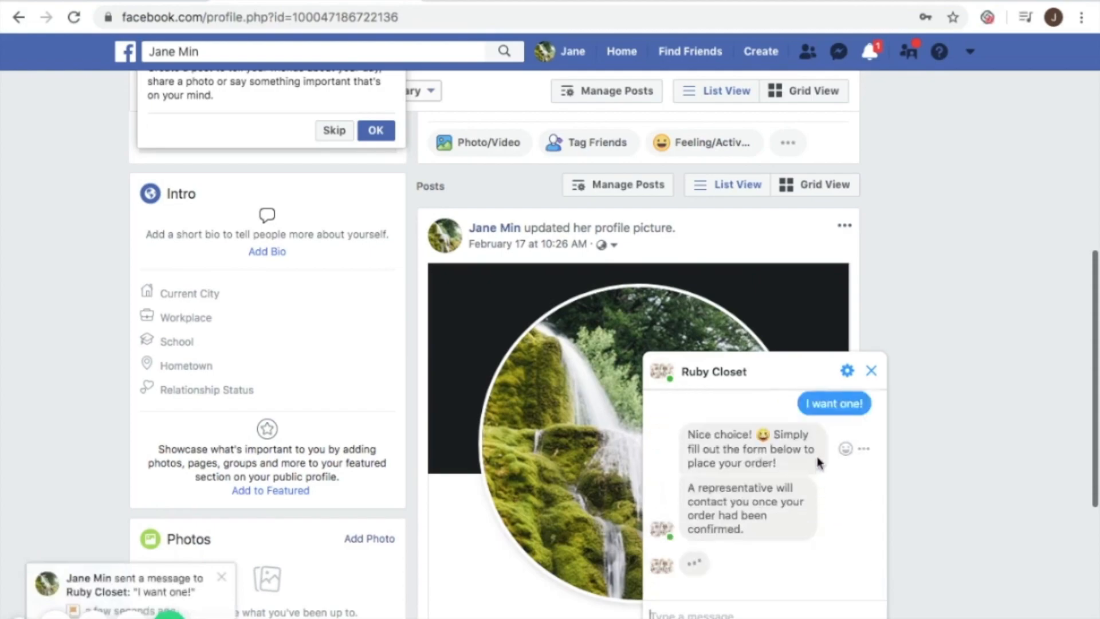
- Review the bot's product cards and its order instructions in the Ruby Closet chat
{"action": "scroll", "coordinate": [818, 462], "scroll_direction": "up", "scroll_amount": 4}
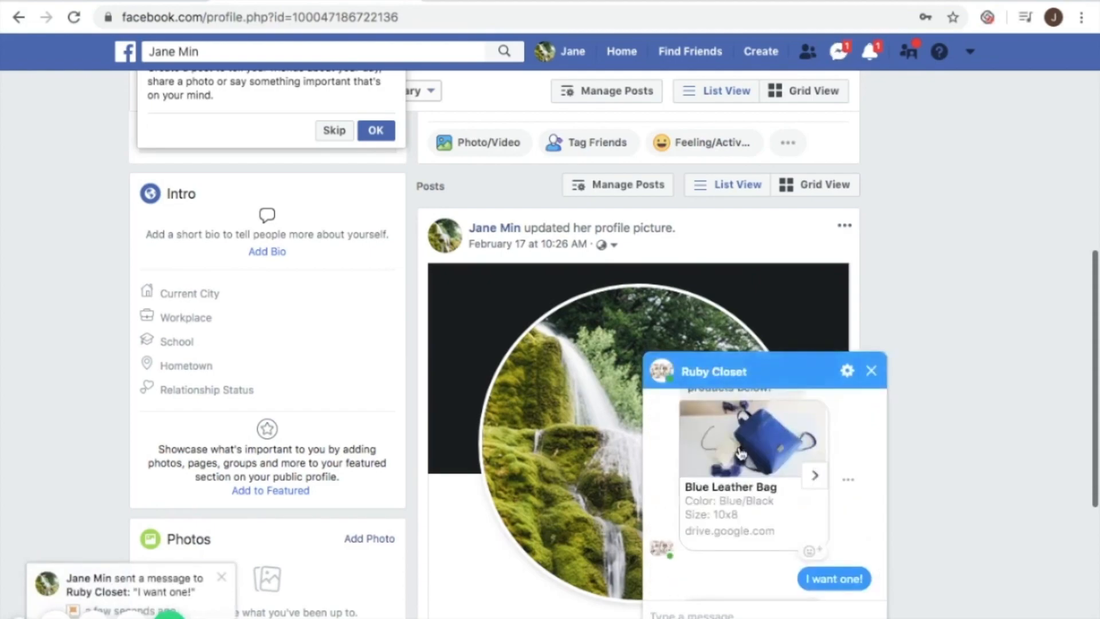
{"action": "left_click", "coordinate": [816, 501]}
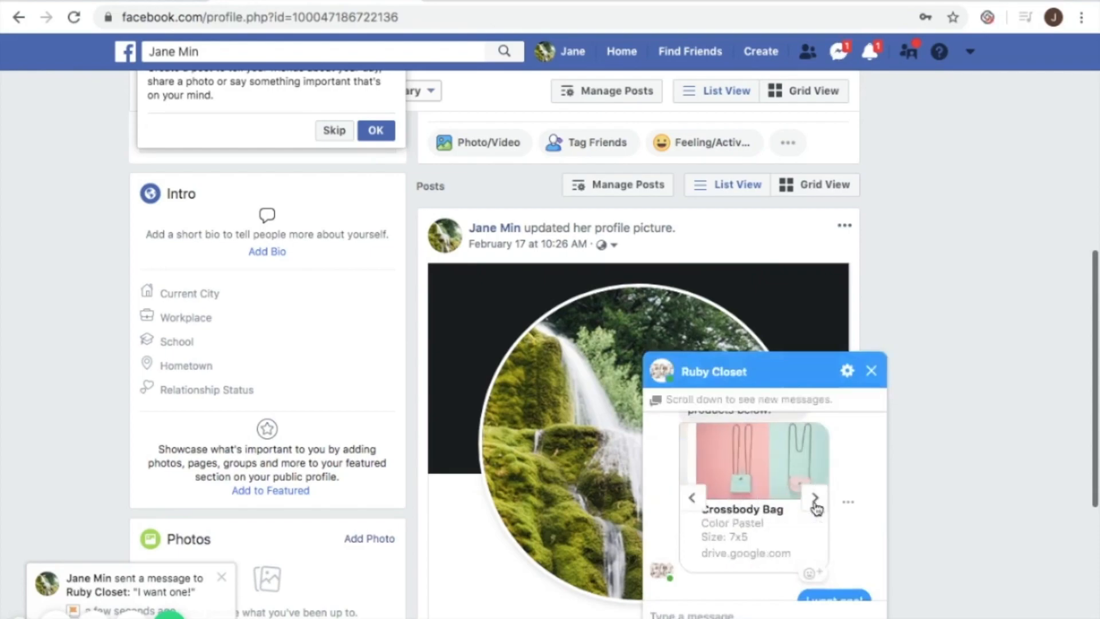
{"action": "left_click", "coordinate": [815, 500]}
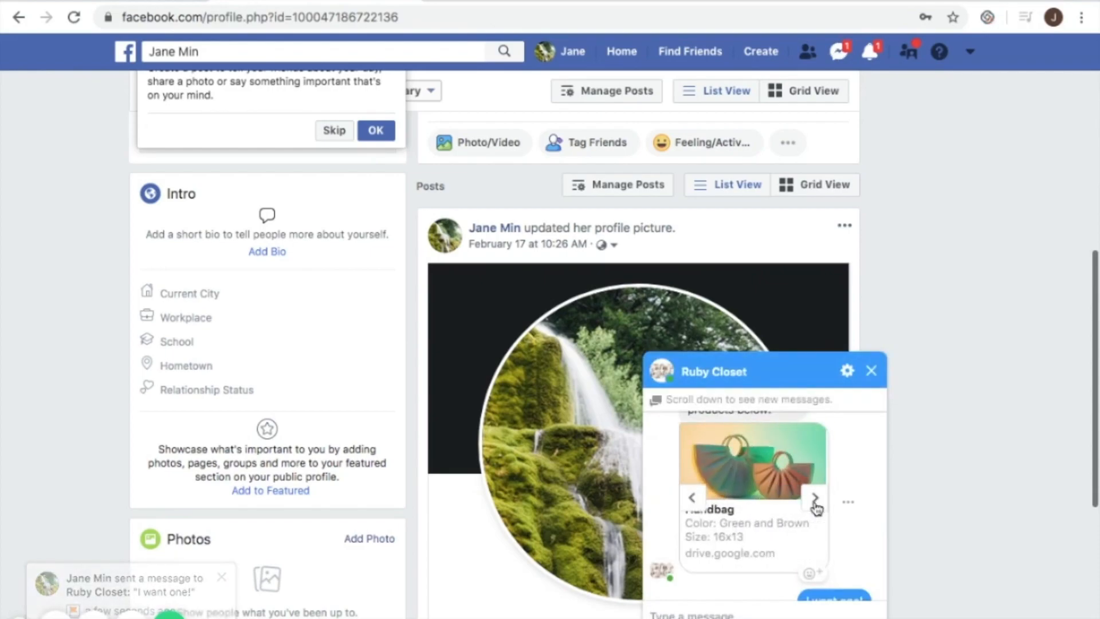
{"action": "left_click", "coordinate": [694, 498]}
{"action": "left_click", "coordinate": [694, 500]}
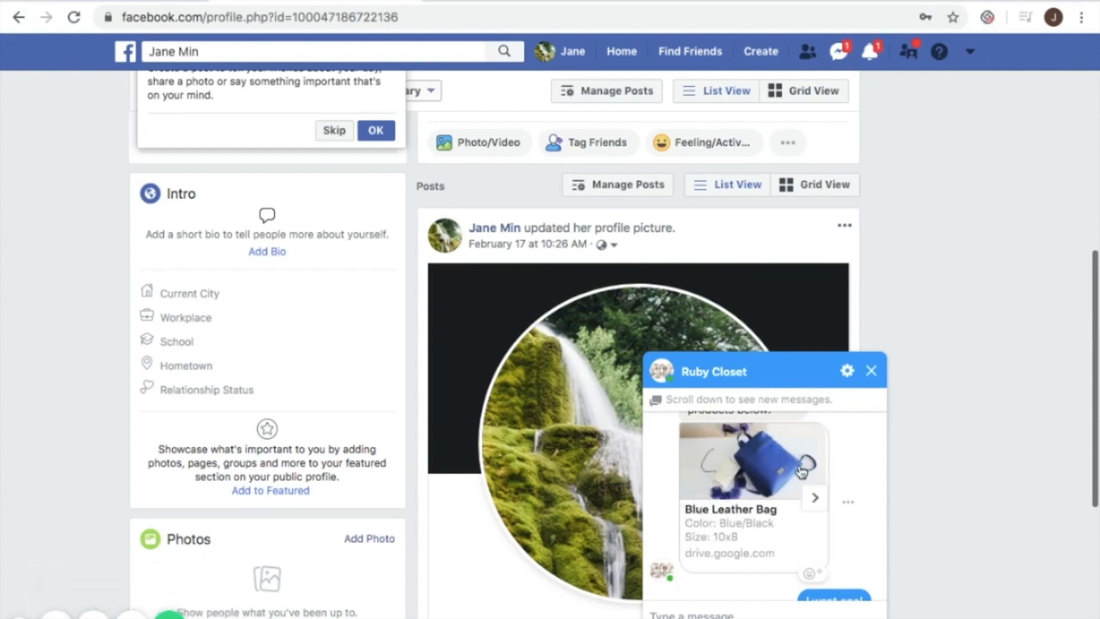
{"action": "scroll", "coordinate": [799, 513], "scroll_direction": "down", "scroll_amount": 5}
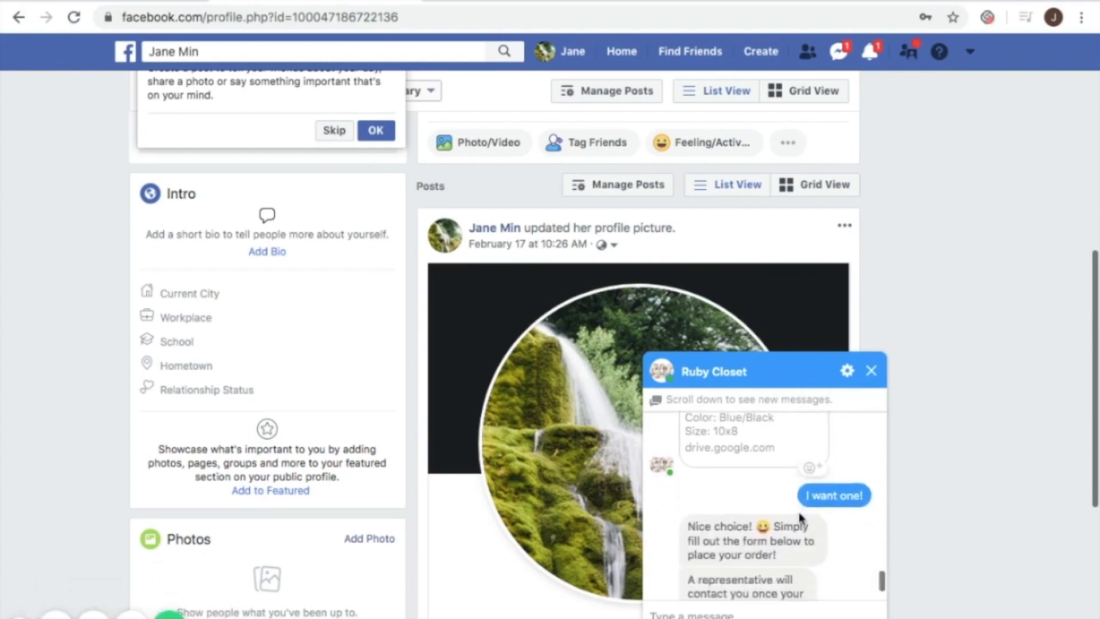
{"action": "scroll", "coordinate": [799, 516], "scroll_direction": "up", "scroll_amount": 1}
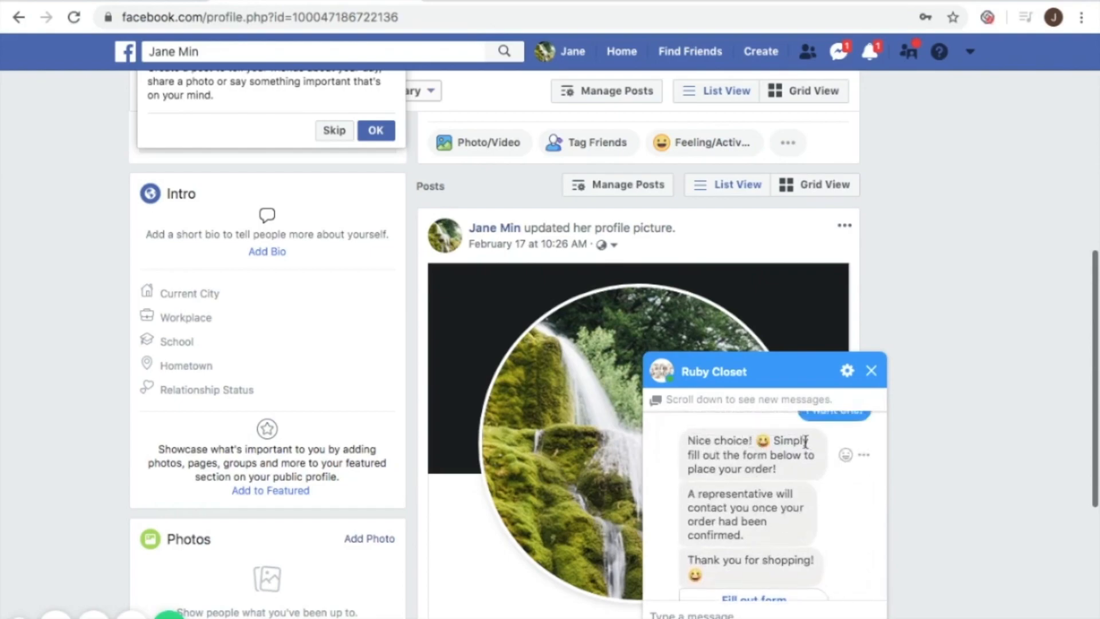
{"action": "scroll", "coordinate": [780, 533], "scroll_direction": "down", "scroll_amount": 2}
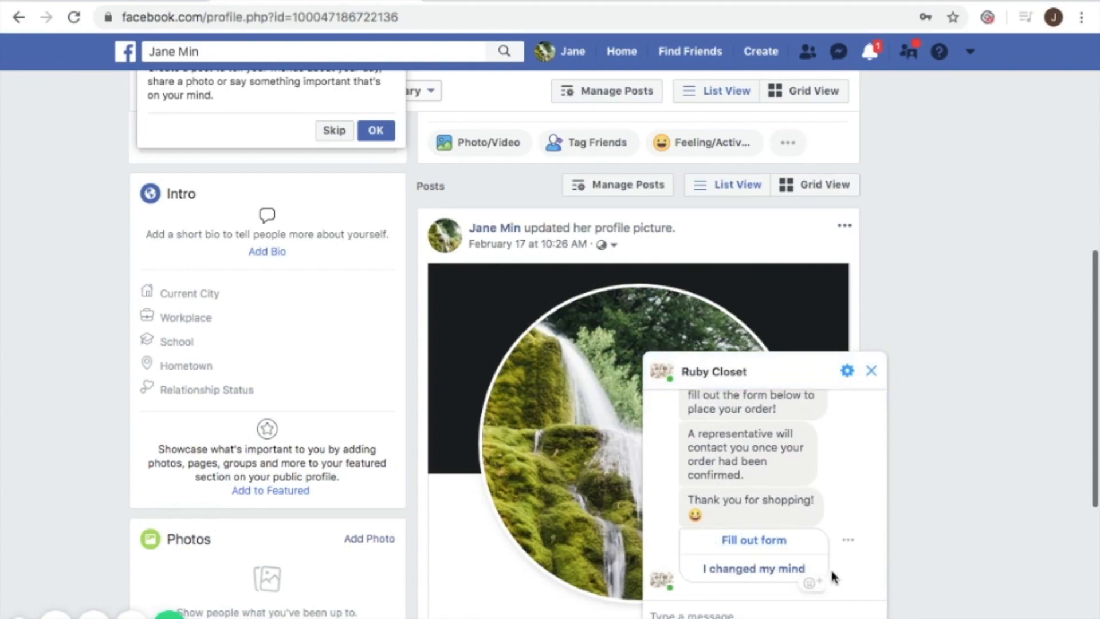
- Test the no branch by answering "I changed my mind" and submitting the suggested email address
{"action": "left_click", "coordinate": [755, 568]}
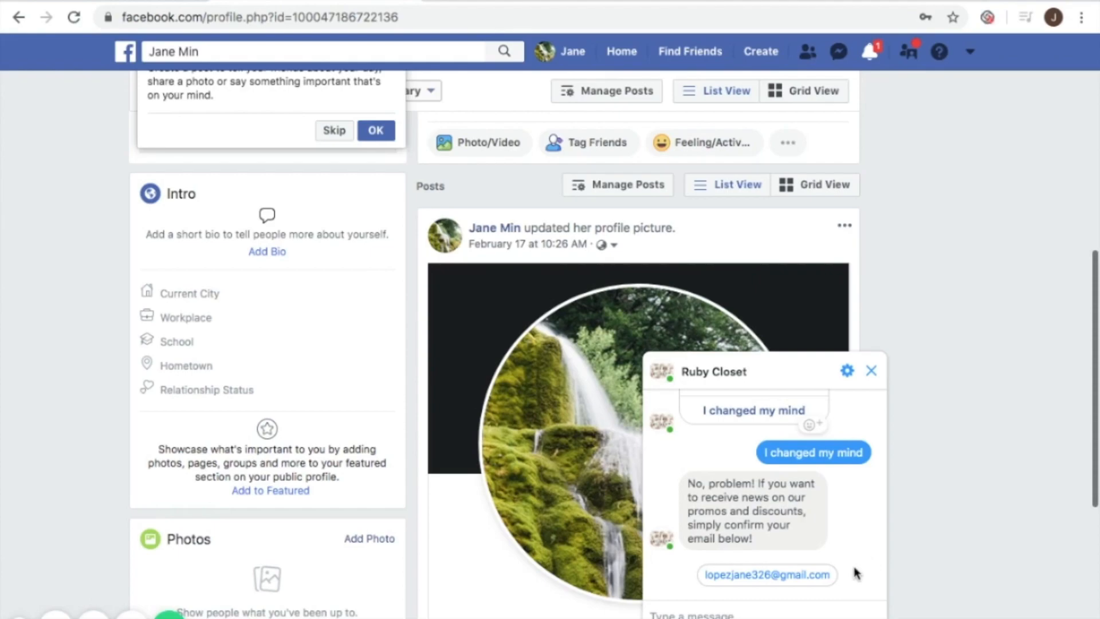
{"action": "left_click", "coordinate": [814, 580]}
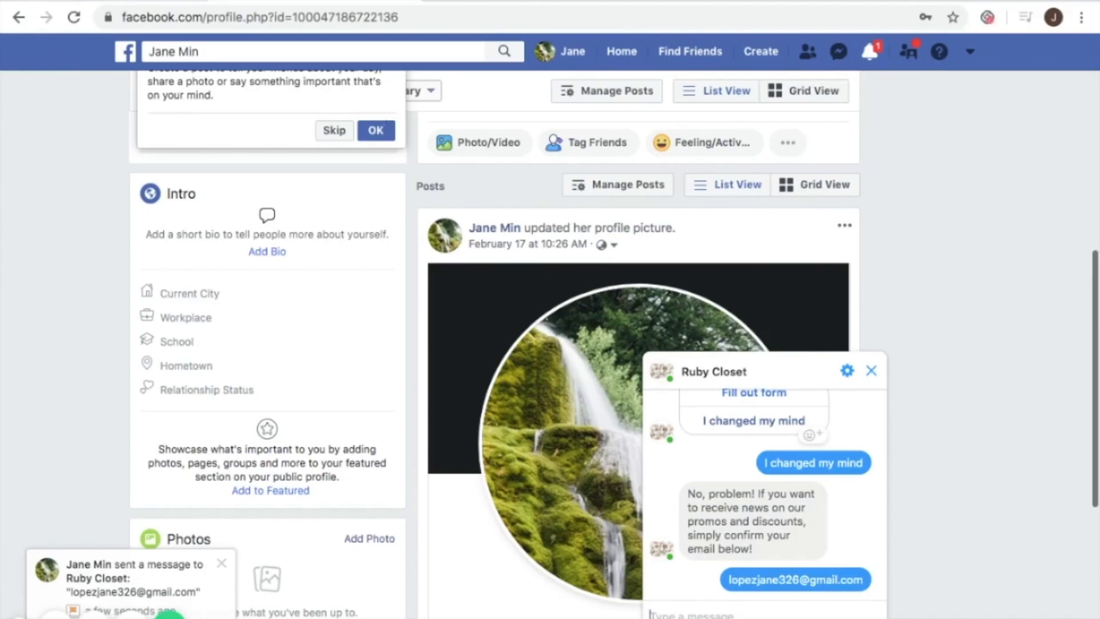
- Switch back to AhaChat, open the default message flow for editing, and place a new conversation block near the canvas centre
{"action": "left_click", "coordinate": [143, 1]}
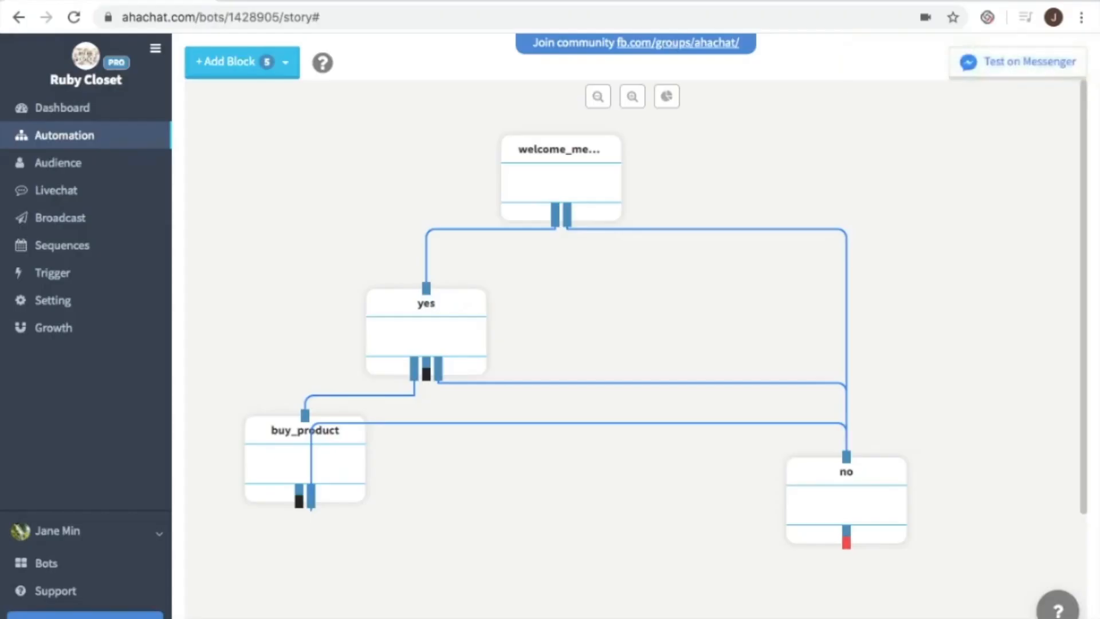
{"action": "left_click", "coordinate": [118, 139]}
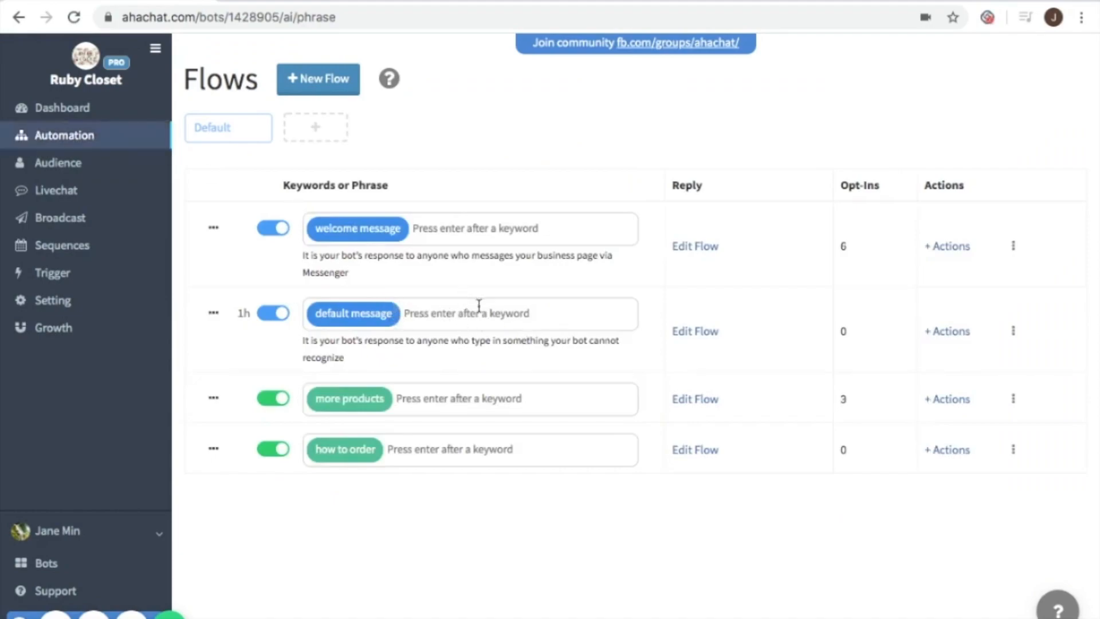
{"action": "left_click", "coordinate": [698, 330]}
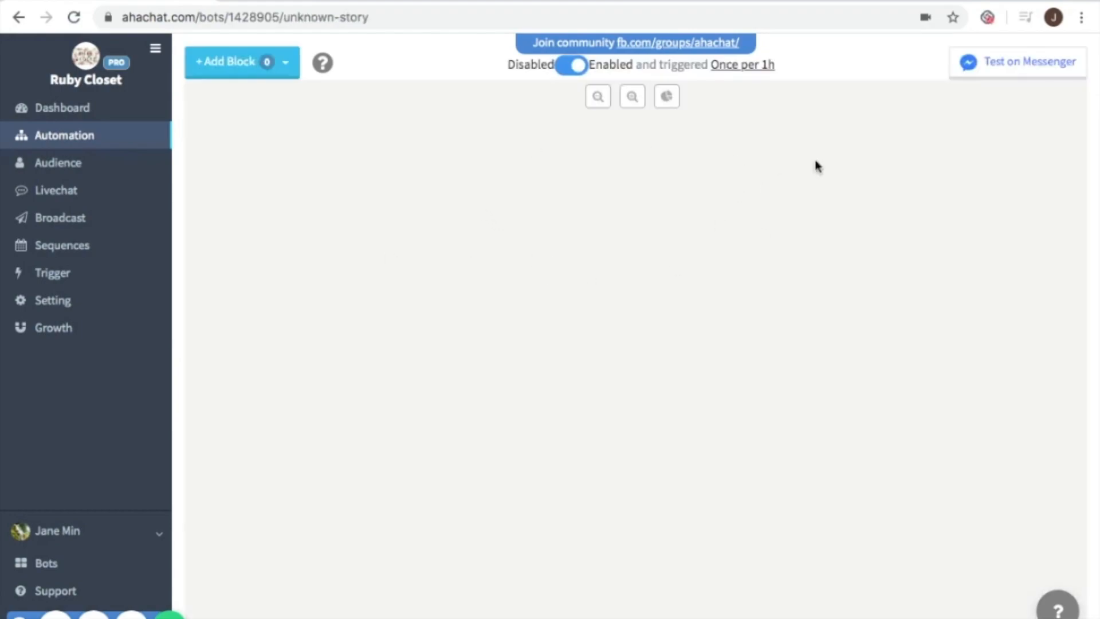
{"action": "left_click", "coordinate": [266, 61]}
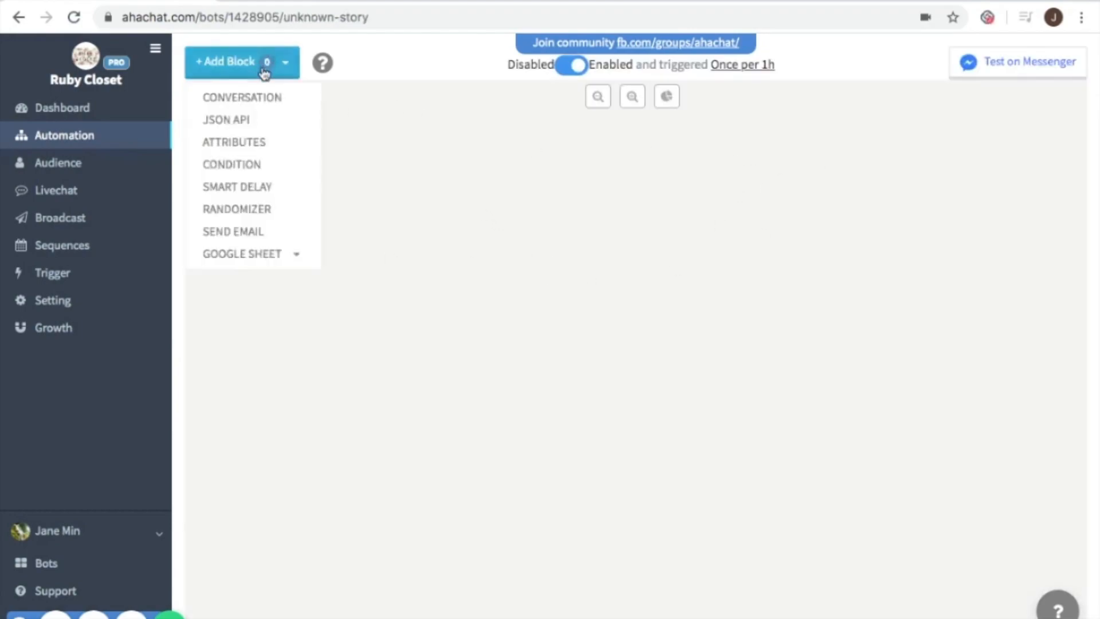
{"action": "left_click", "coordinate": [261, 105]}
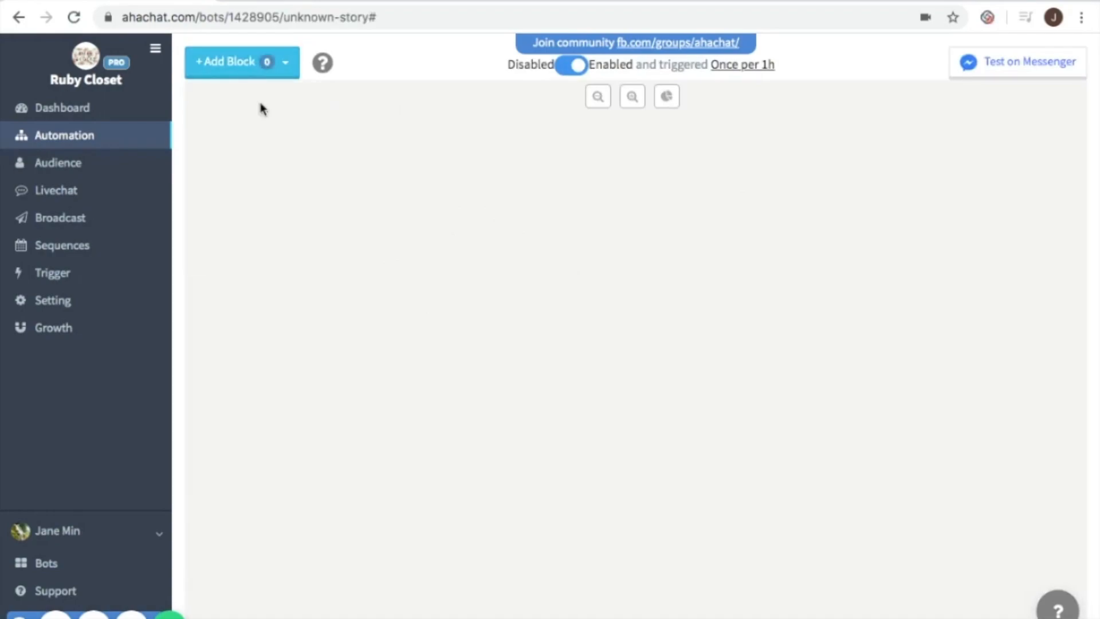
{"action": "left_click_drag", "start_coordinate": [334, 177], "coordinate": [675, 267]}
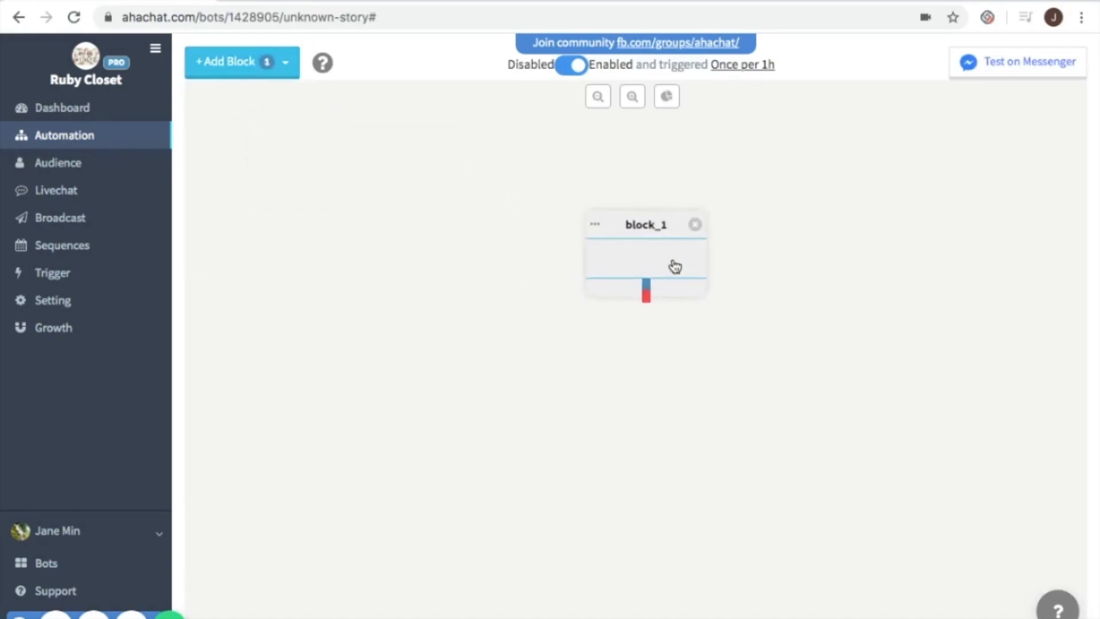
- Open the new conversation block's settings and rename it to default_message
{"action": "left_click", "coordinate": [641, 250]}
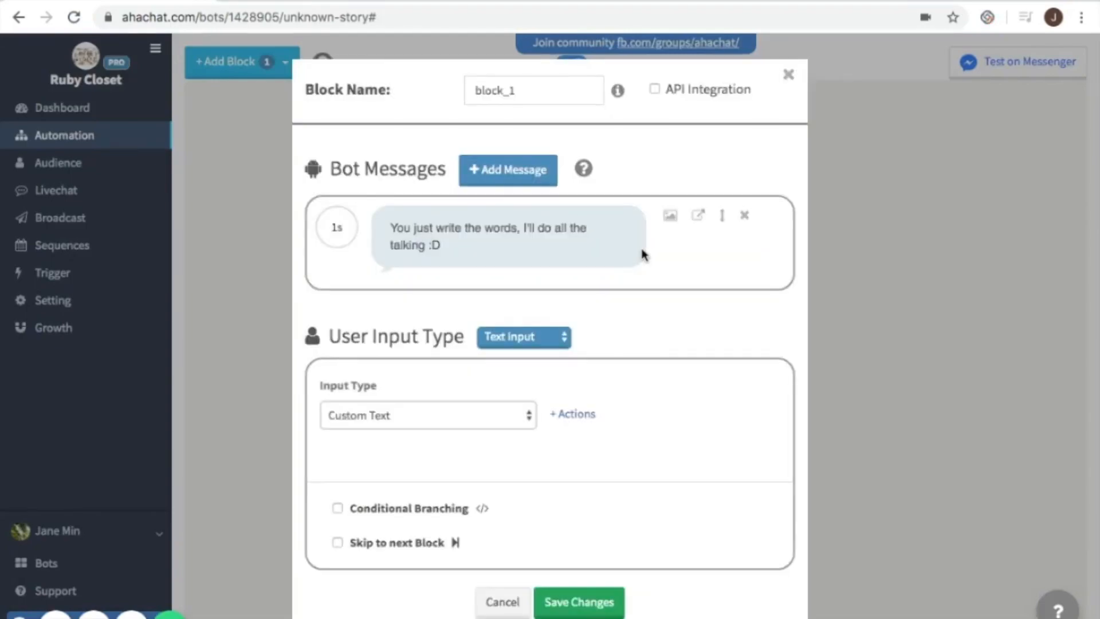
{"action": "left_click", "coordinate": [536, 89]}
{"action": "key", "text": "BackSpace"}
{"action": "key", "text": "BackSpace"}
{"action": "key", "text": "BackSpace"}
{"action": "key", "text": "BackSpace"}
{"action": "key", "text": "BackSpace"}
{"action": "key", "text": "BackSpace"}
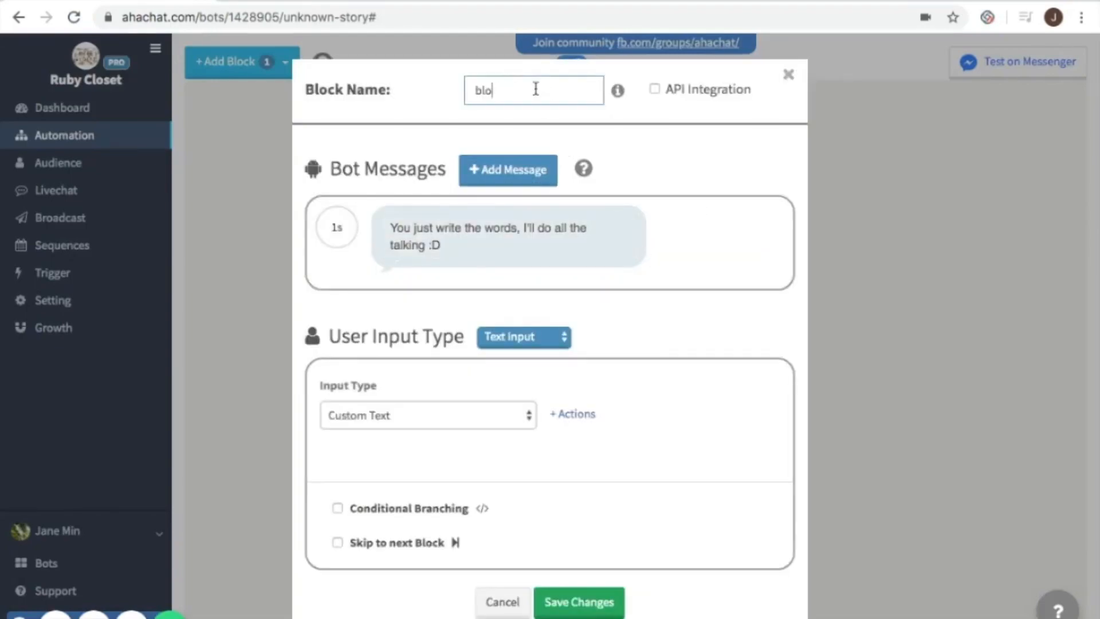
{"action": "type", "text": "default_message"}
- Replace the default bot message with "Oh no! Seems like I don't know the answer to that yet! Do you want to connect with a human representative?"
{"action": "left_click", "coordinate": [442, 240]}
{"action": "left_click_drag", "start_coordinate": [444, 239], "coordinate": [389, 221]}
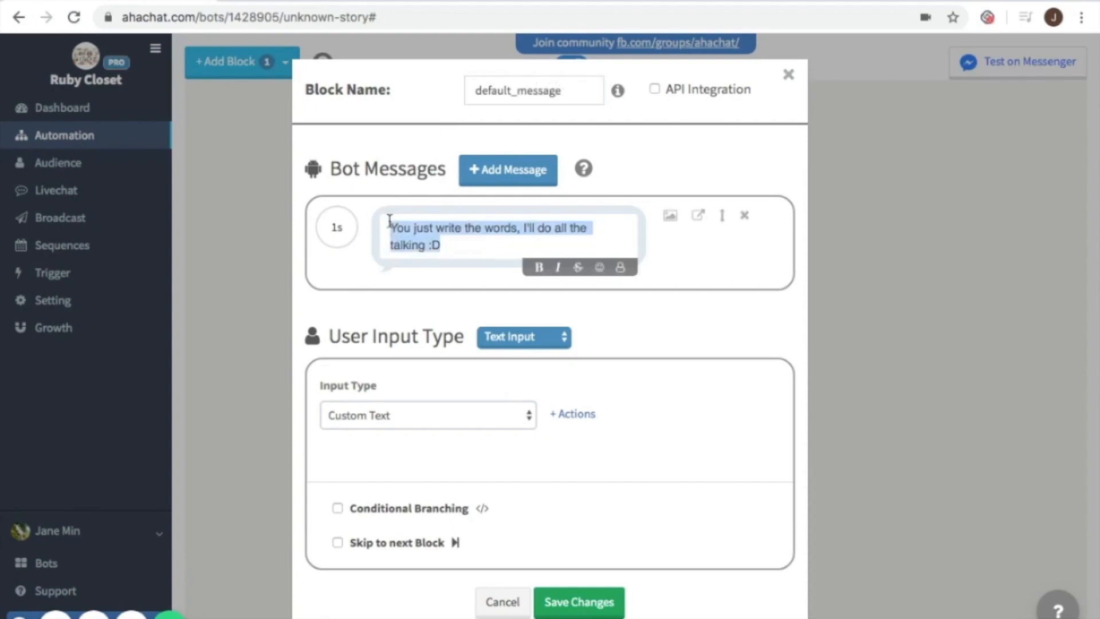
{"action": "key", "text": "BackSpace"}
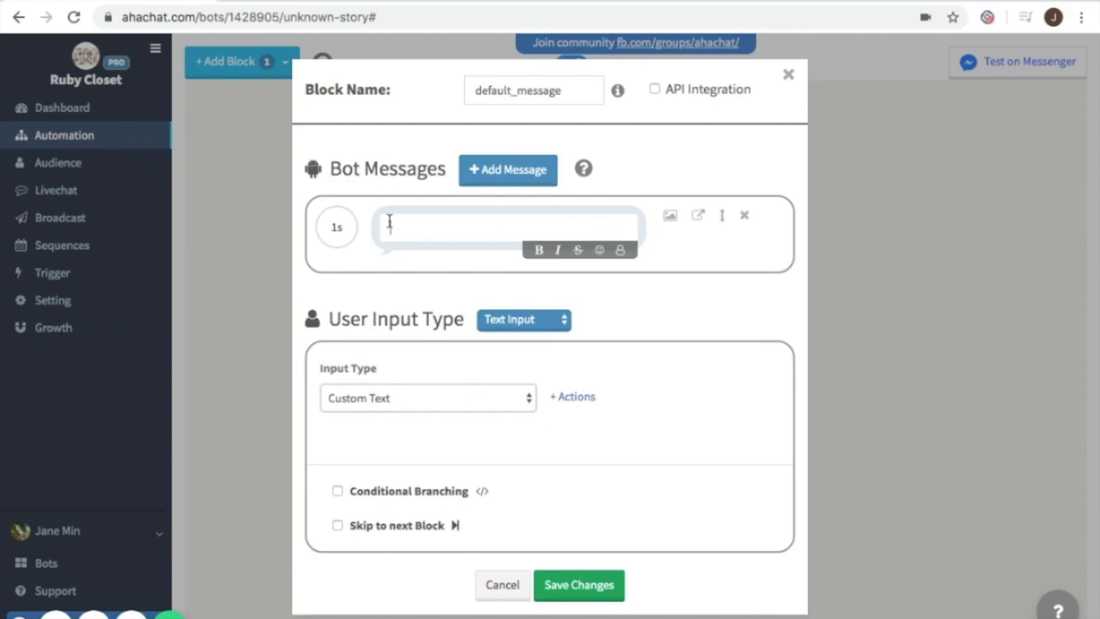
{"action": "type", "text": "Oh no! Seems like I don't know the answer to that yet! Do you want to connect with a human representative?"}
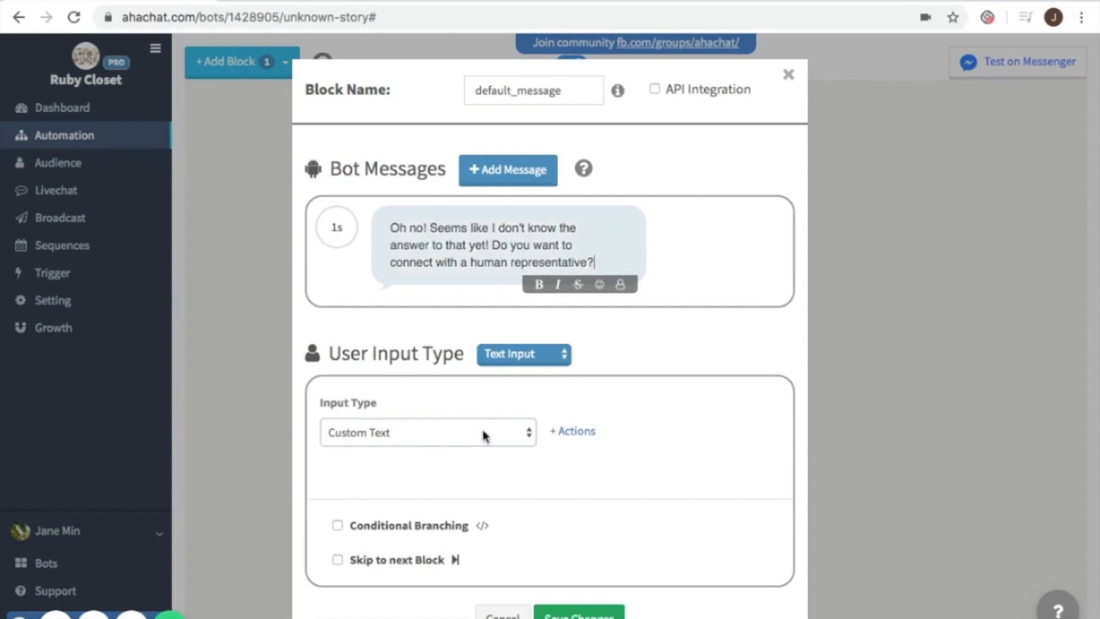
- Set the default_message block's user input type to Quick Replies and name the first option "Yes, please"
{"action": "left_click", "coordinate": [548, 354]}
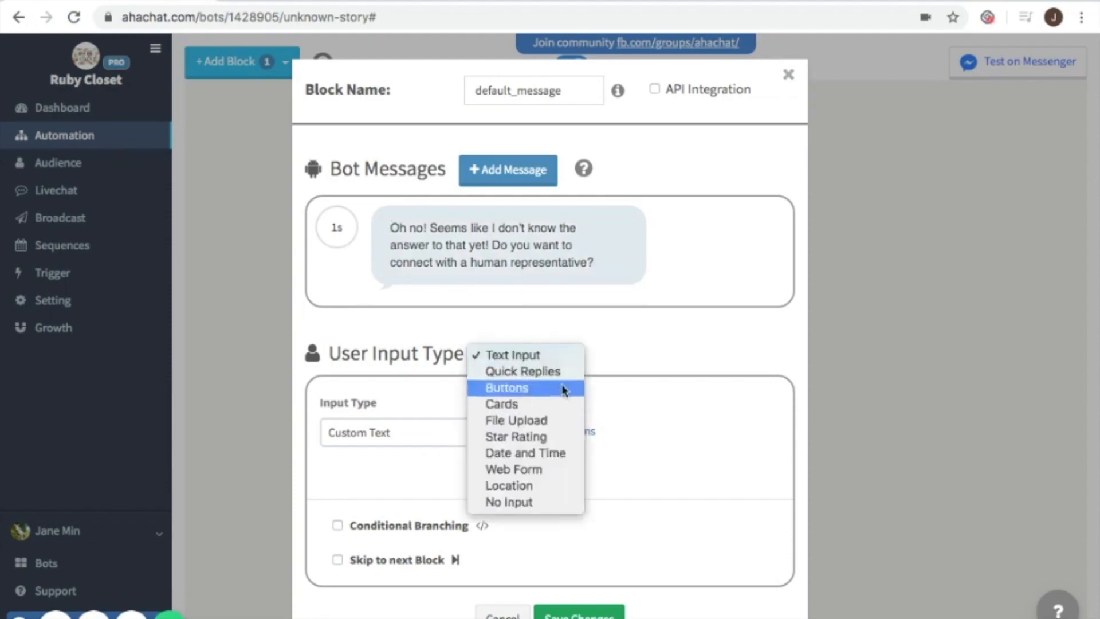
{"action": "left_click", "coordinate": [559, 372]}
{"action": "left_click", "coordinate": [484, 402]}
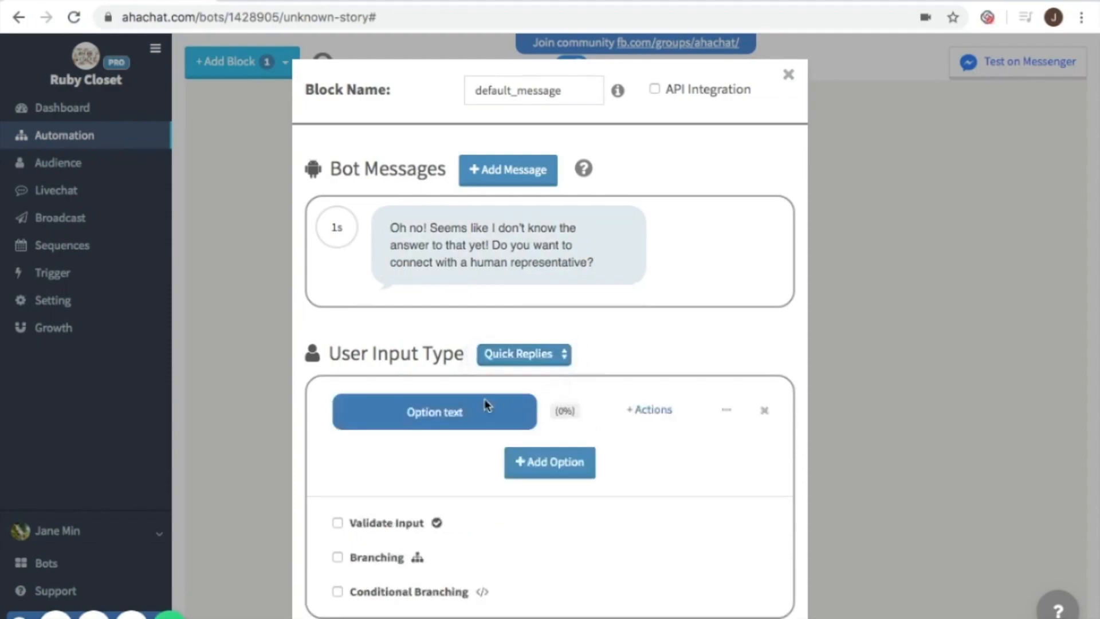
{"action": "key", "text": "BackSpace"}
{"action": "key", "text": "BackSpace"}
{"action": "key", "text": "BackSpace"}
{"action": "key", "text": "BackSpace"}
{"action": "key", "text": "BackSpace"}
{"action": "key", "text": "BackSpace"}
{"action": "key", "text": "BackSpace"}
{"action": "key", "text": "BackSpace"}
{"action": "key", "text": "BackSpace"}
{"action": "key", "text": "BackSpace"}
{"action": "key", "text": "BackSpace"}
{"action": "type", "text": "Yes, please"}
- Add a second quick reply option reading "No, thanks"
{"action": "left_click", "coordinate": [548, 461]}
{"action": "left_click", "coordinate": [481, 466]}
{"action": "key", "text": "BackSpace"}
{"action": "key", "text": "BackSpace"}
{"action": "key", "text": "BackSpace"}
{"action": "key", "text": "BackSpace"}
{"action": "key", "text": "BackSpace"}
{"action": "key", "text": "BackSpace"}
{"action": "key", "text": "BackSpace"}
{"action": "key", "text": "BackSpace"}
{"action": "key", "text": "BackSpace"}
{"action": "key", "text": "BackSpace"}
{"action": "key", "text": "BackSpace"}
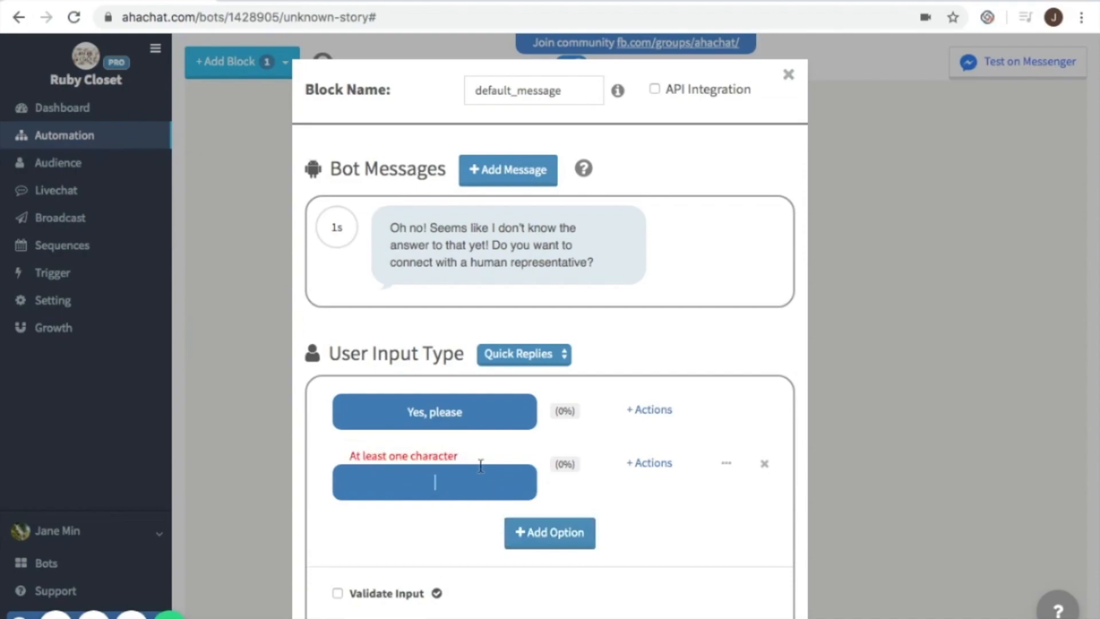
{"action": "type", "text": "No,"}
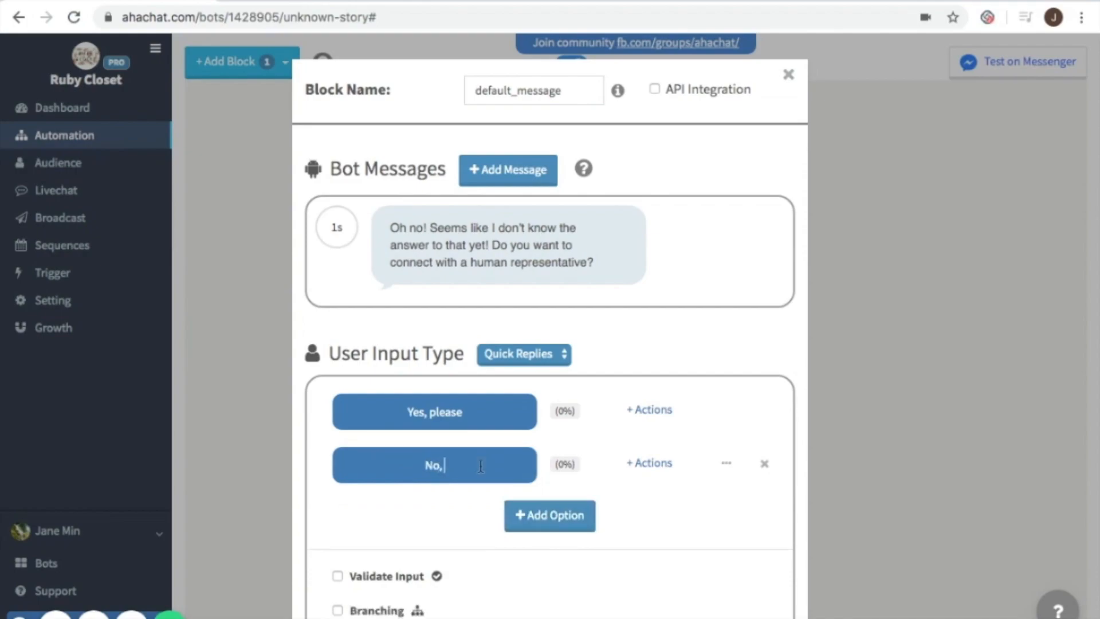
{"action": "type", "text": " thanks"}
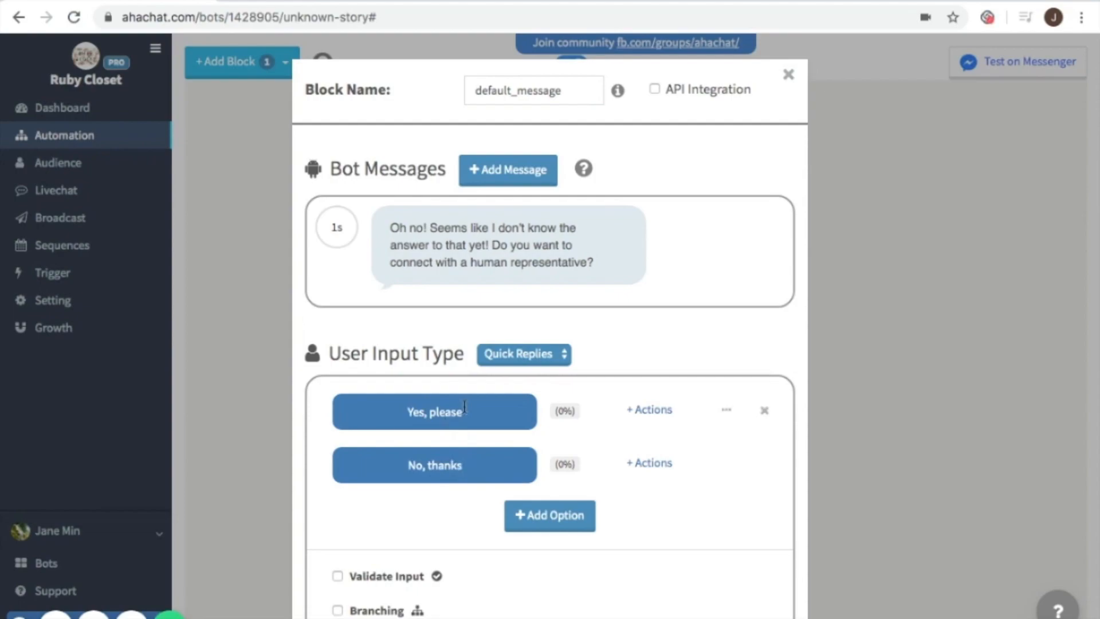
- Add a Notify Admins action with the text "talk to a human" to the "Yes, please" reply and save the block
{"action": "left_click", "coordinate": [645, 411]}
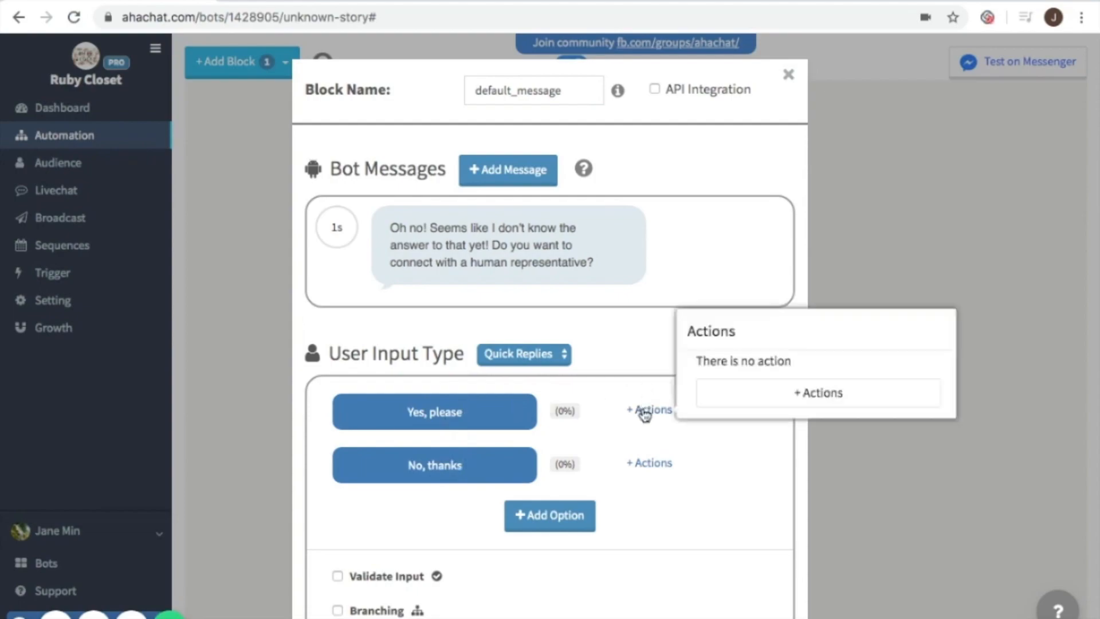
{"action": "left_click", "coordinate": [751, 397]}
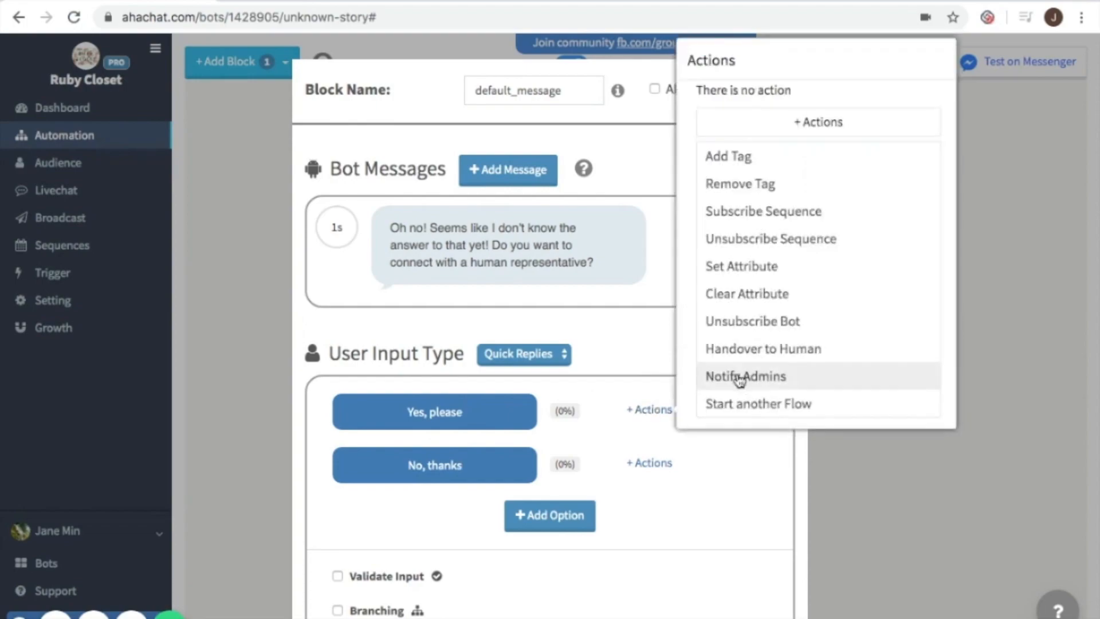
{"action": "left_click", "coordinate": [731, 376]}
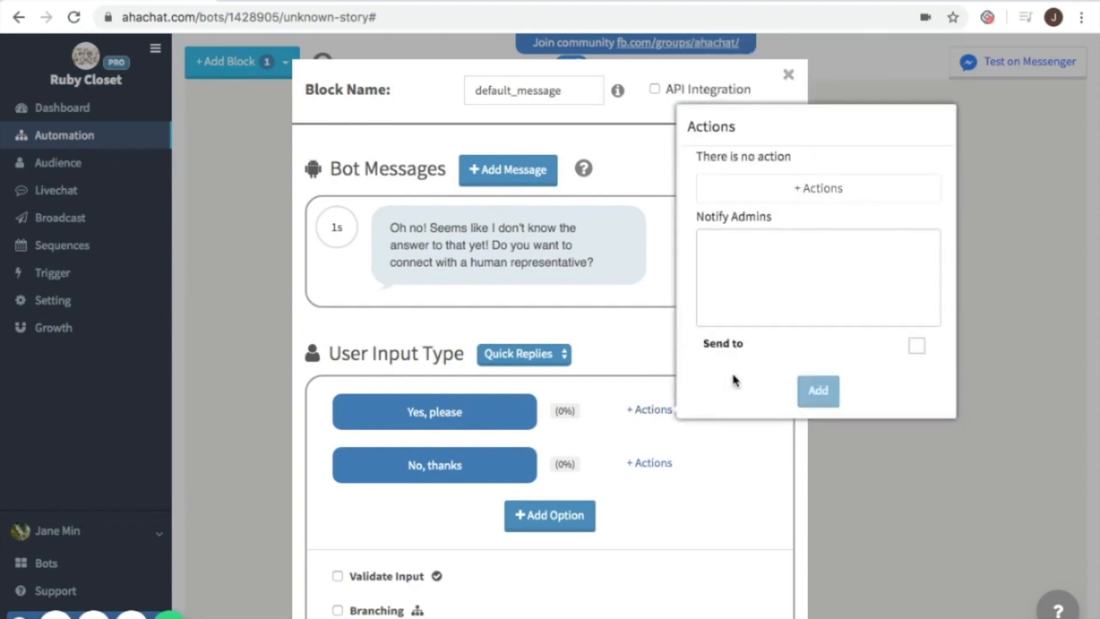
{"action": "left_click", "coordinate": [764, 244]}
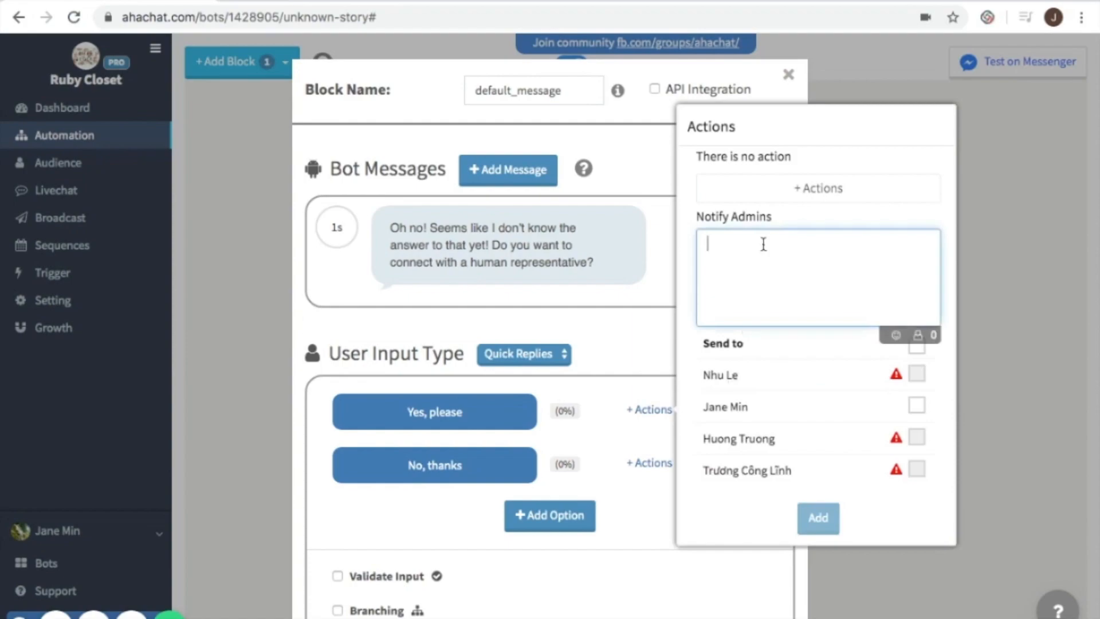
{"action": "type", "text": "ta"}
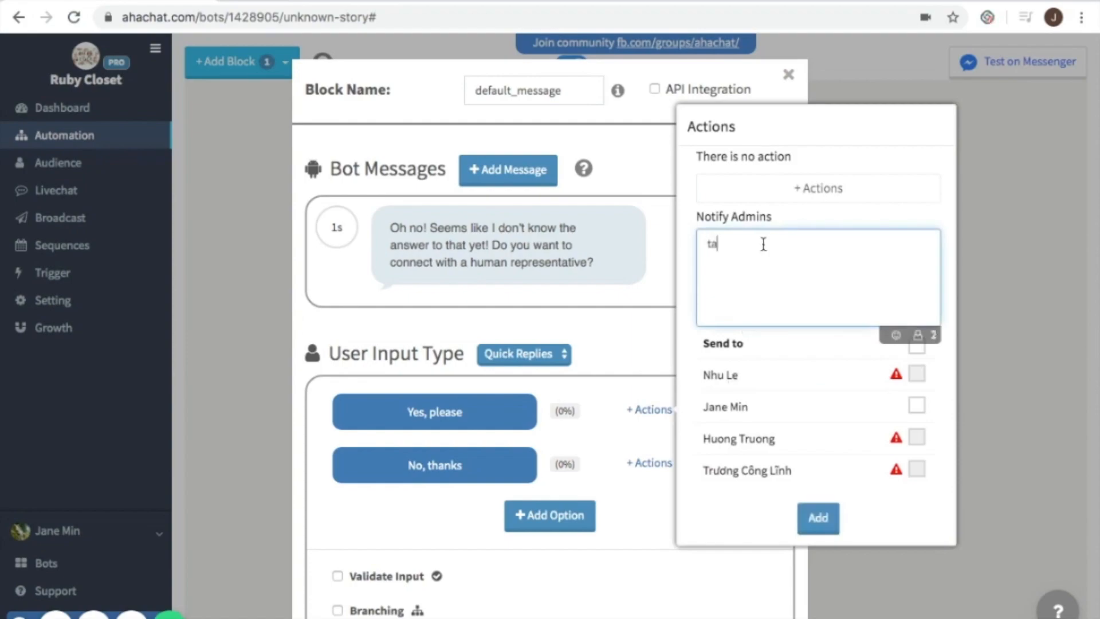
{"action": "type", "text": "lk to a human"}
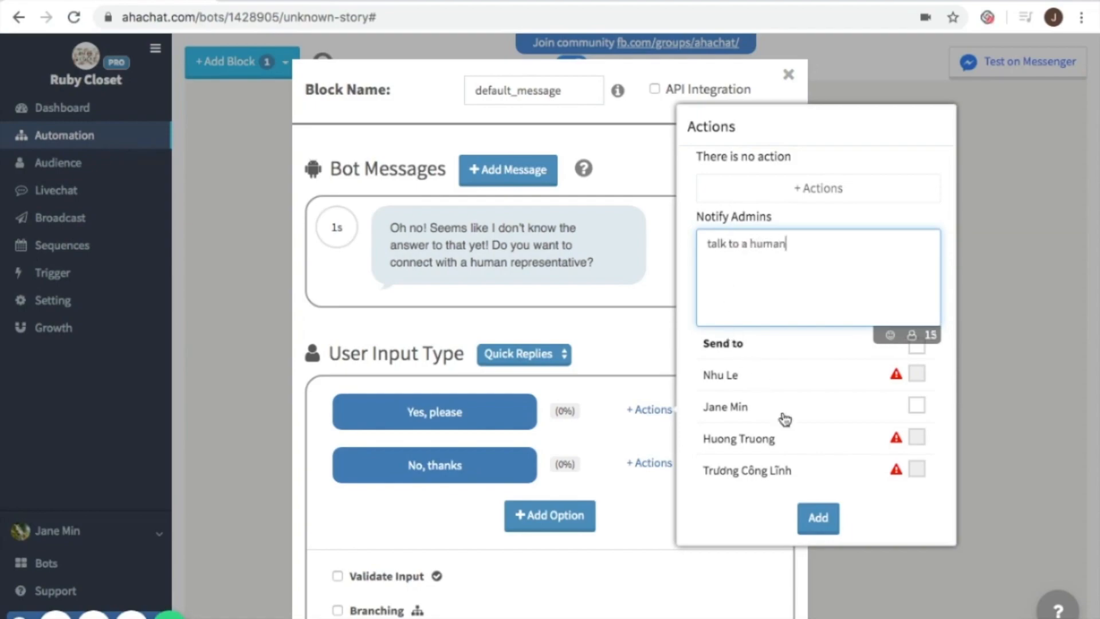
{"action": "left_click", "coordinate": [818, 517]}
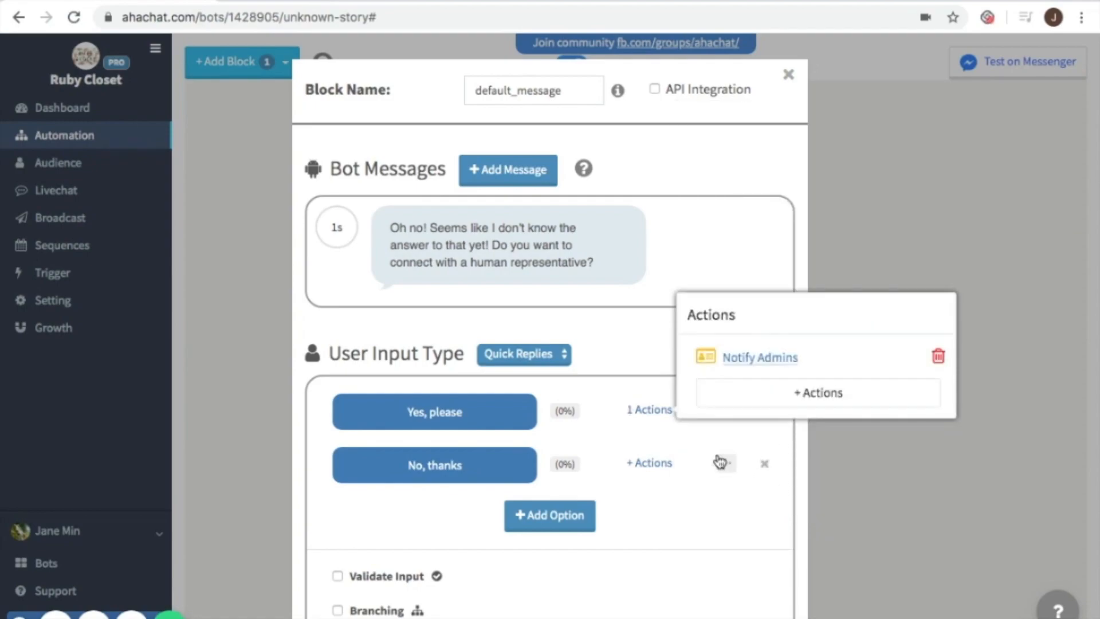
{"action": "left_click", "coordinate": [621, 387]}
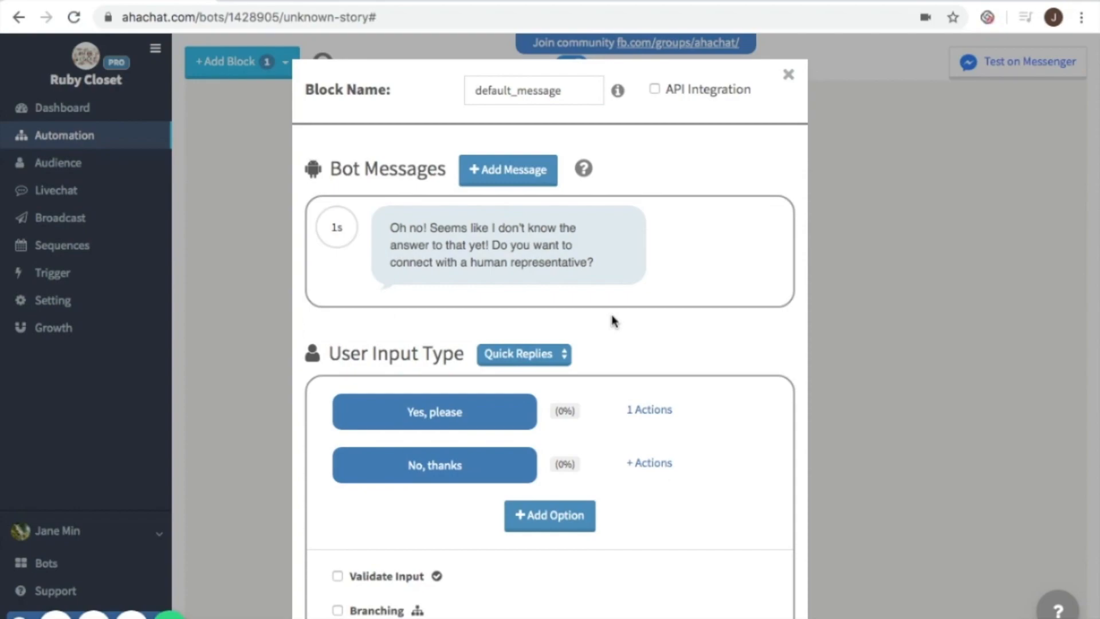
{"action": "scroll", "coordinate": [672, 483], "scroll_direction": "down", "scroll_amount": 2}
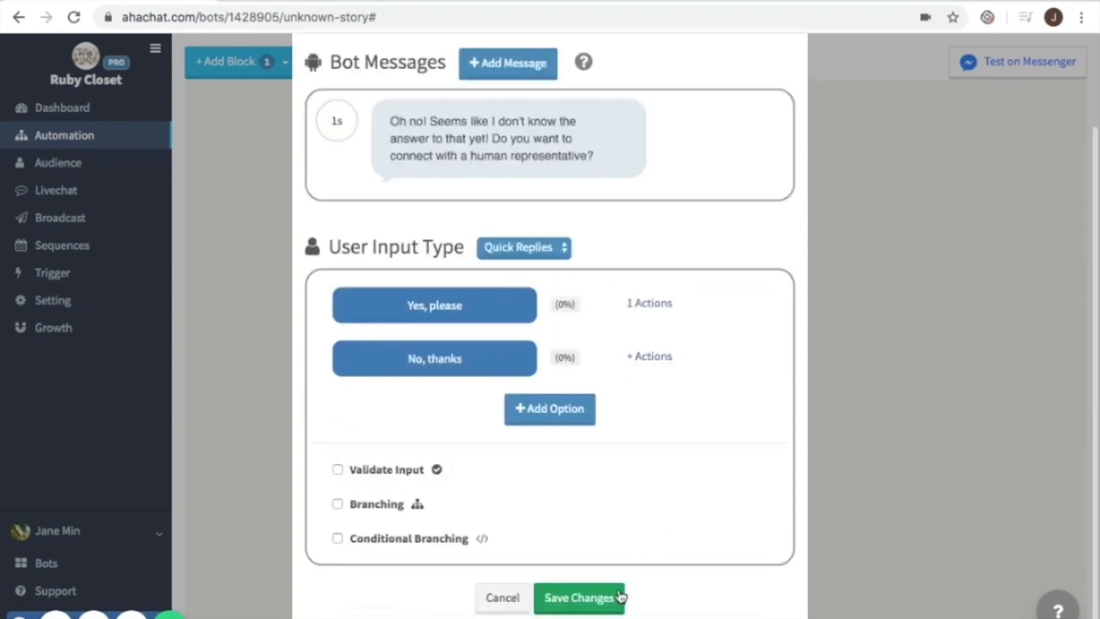
{"action": "left_click", "coordinate": [594, 602]}
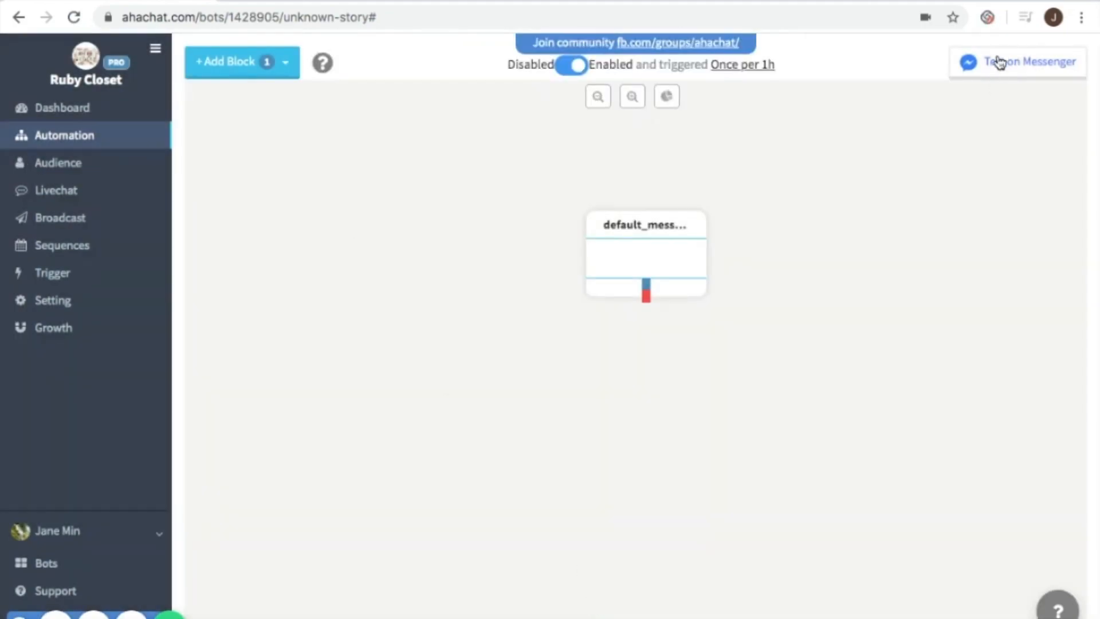
- Test the default message flow on Messenger, answer "Yes, please" in the Ruby Closet chat and check the Facebook notifications
{"action": "left_click", "coordinate": [996, 65]}
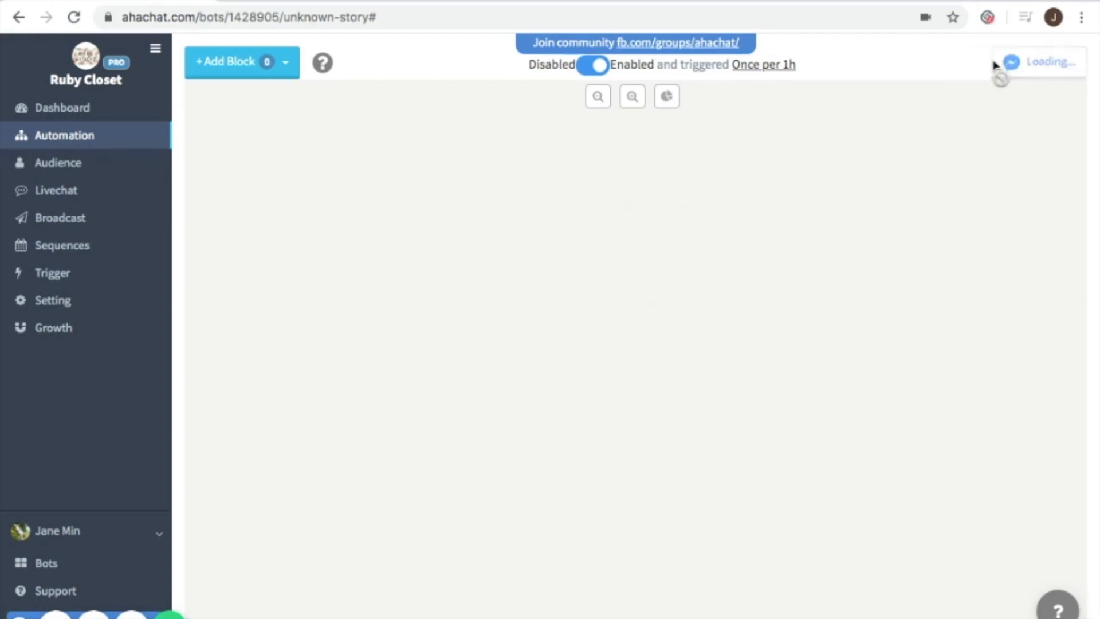
{"action": "left_click", "coordinate": [332, 2]}
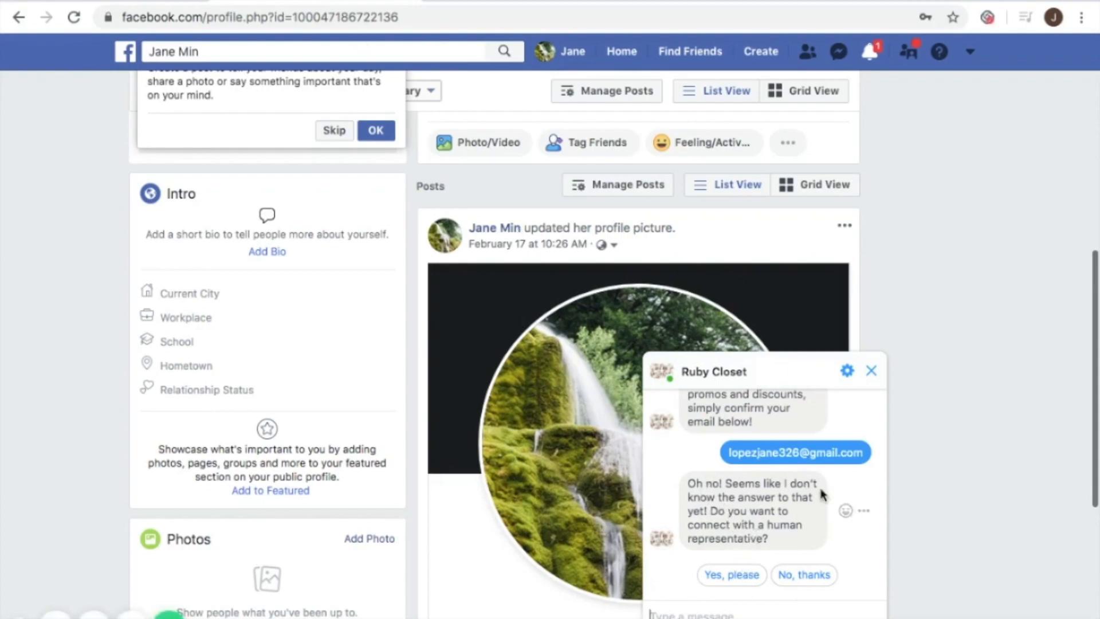
{"action": "left_click", "coordinate": [729, 580]}
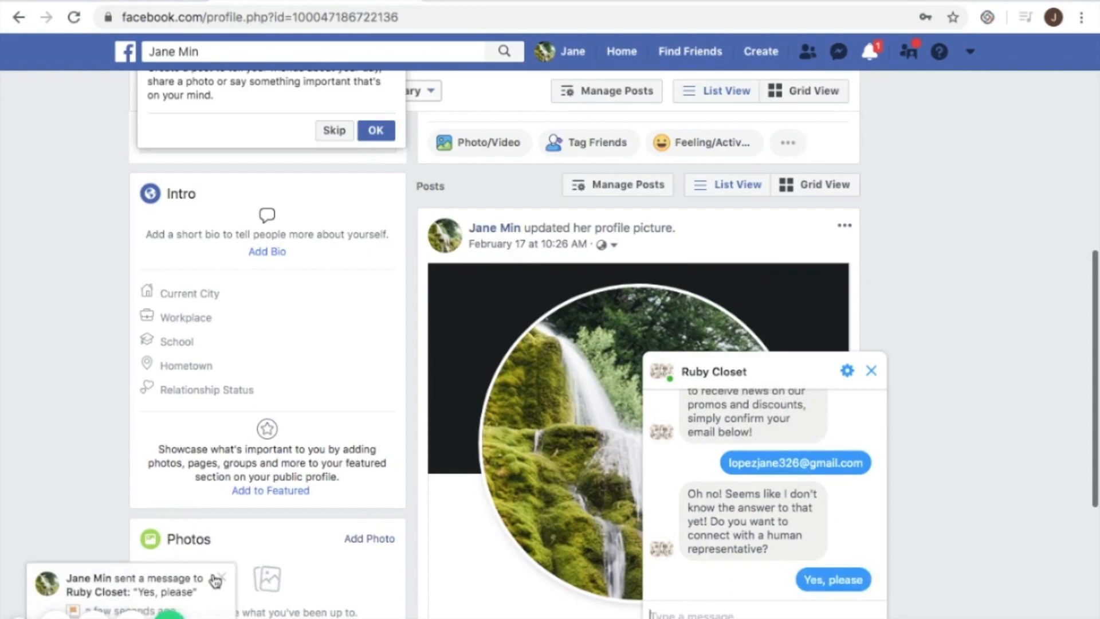
{"action": "left_click", "coordinate": [869, 53]}
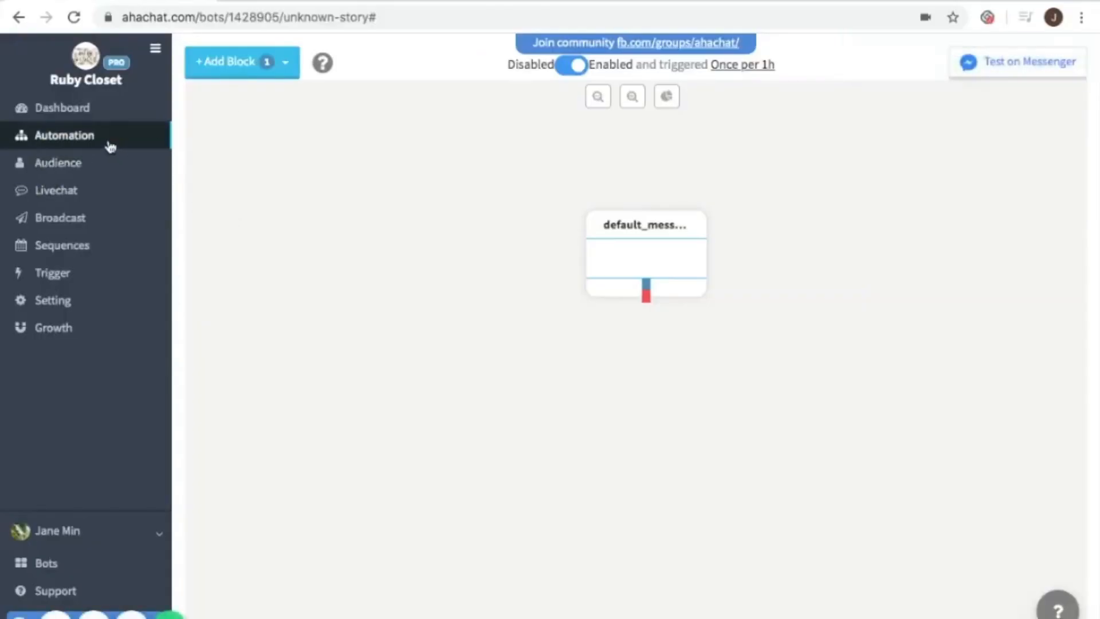
- Open the more products flow's block, review its bot messages and product cards, and save the block
{"action": "left_click", "coordinate": [110, 147]}
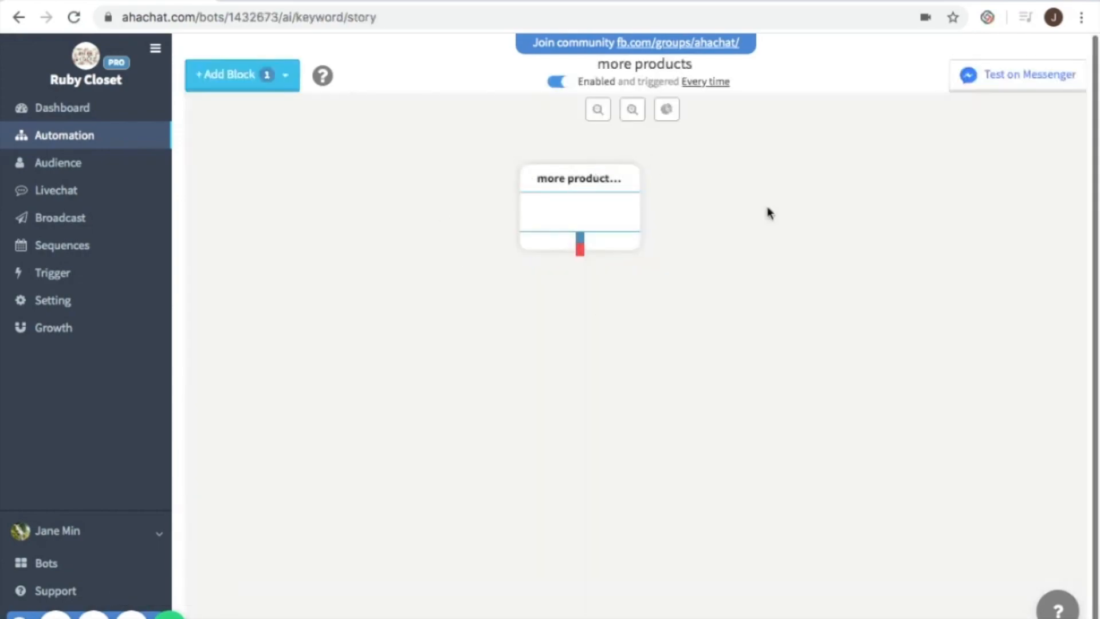
{"action": "left_click", "coordinate": [575, 217]}
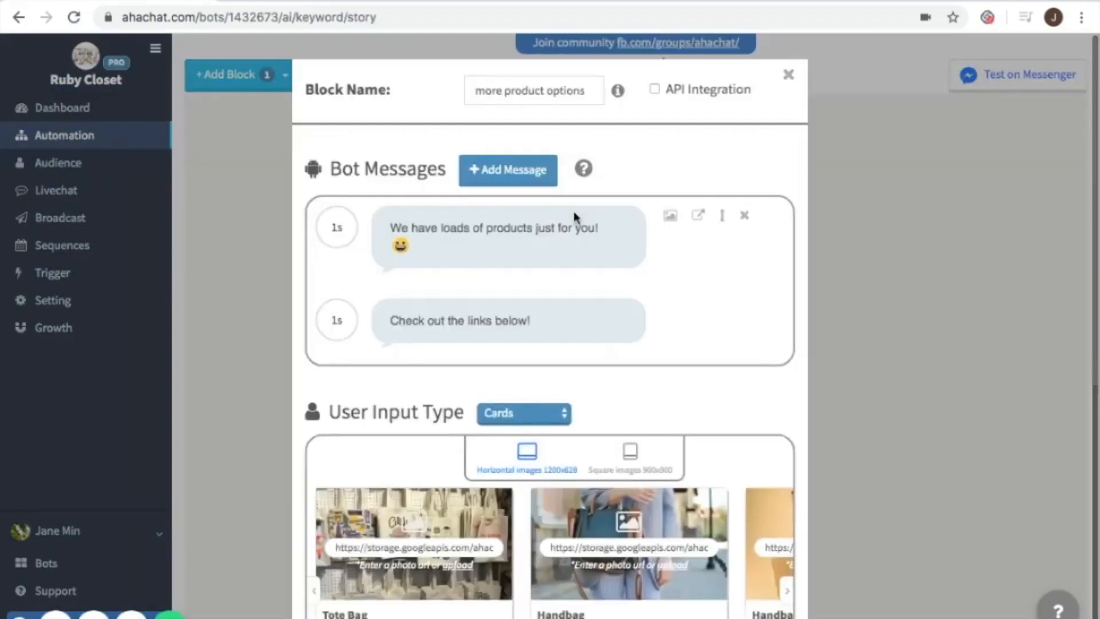
{"action": "scroll", "coordinate": [590, 395], "scroll_direction": "down", "scroll_amount": 3}
{"action": "scroll", "coordinate": [590, 394], "scroll_direction": "up", "scroll_amount": 2}
{"action": "scroll", "coordinate": [590, 394], "scroll_direction": "up", "scroll_amount": 1}
{"action": "scroll", "coordinate": [607, 415], "scroll_direction": "down", "scroll_amount": 5}
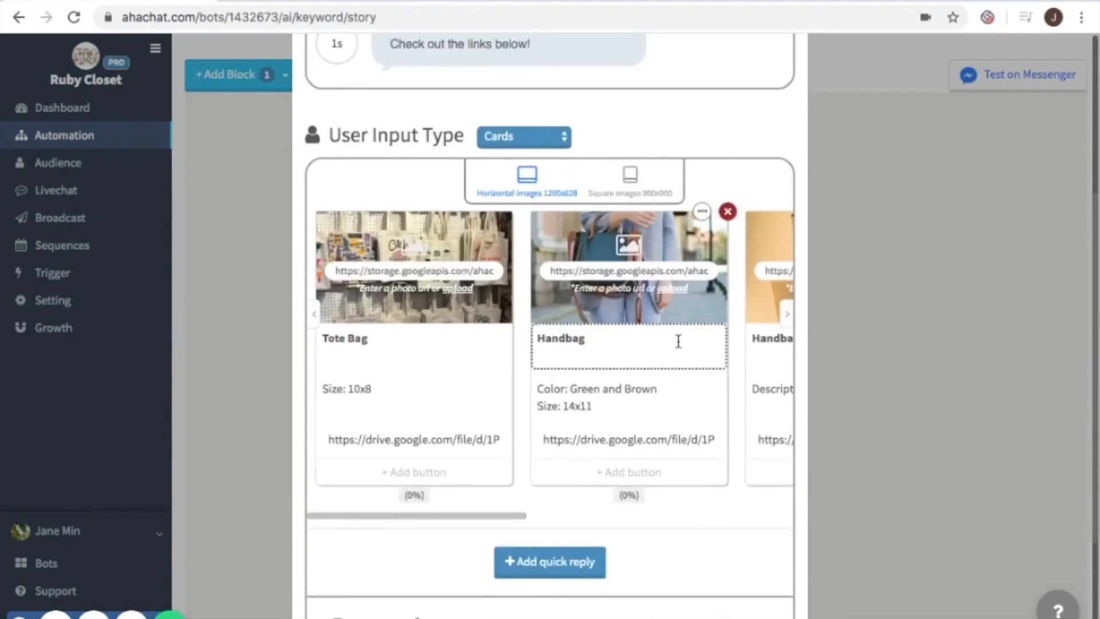
{"action": "scroll", "coordinate": [541, 475], "scroll_direction": "right", "scroll_amount": 4}
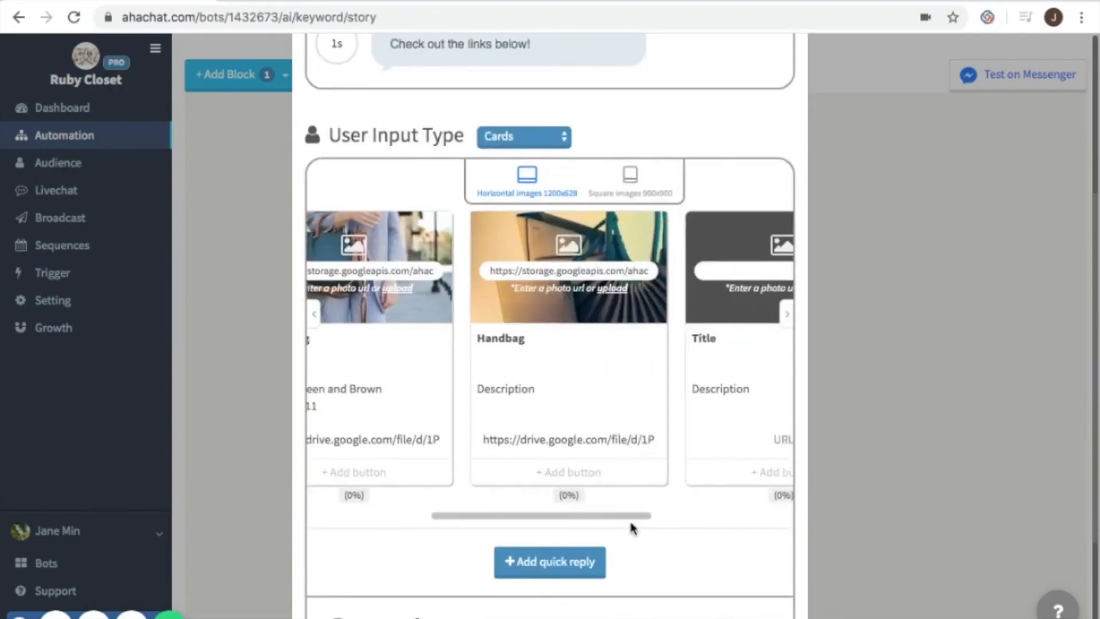
{"action": "scroll", "coordinate": [632, 528], "scroll_direction": "down", "scroll_amount": 3}
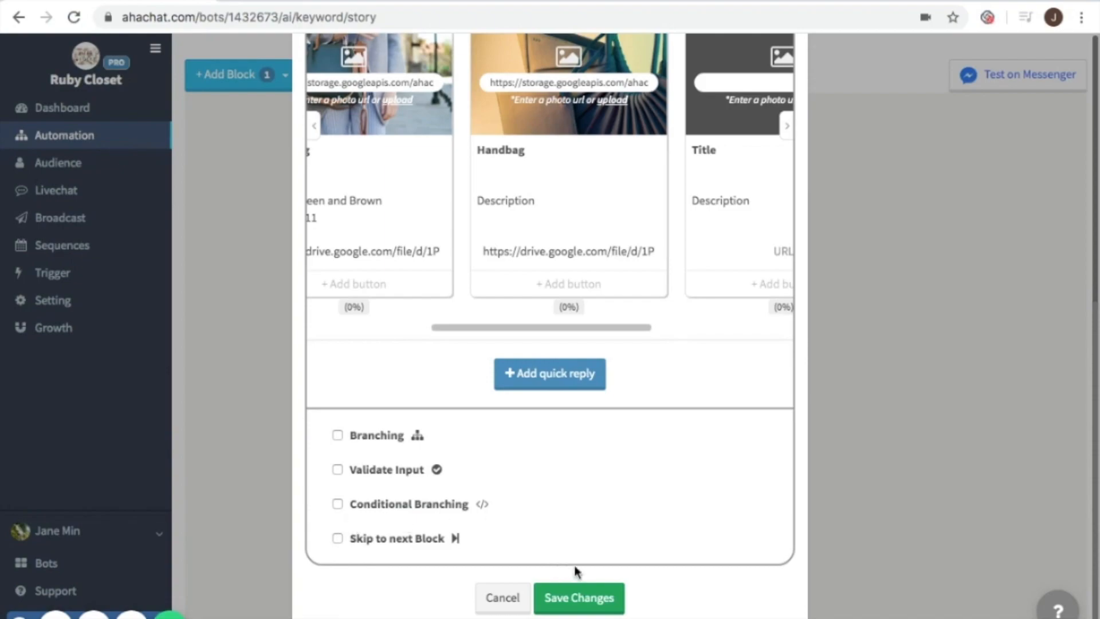
{"action": "left_click", "coordinate": [591, 600]}
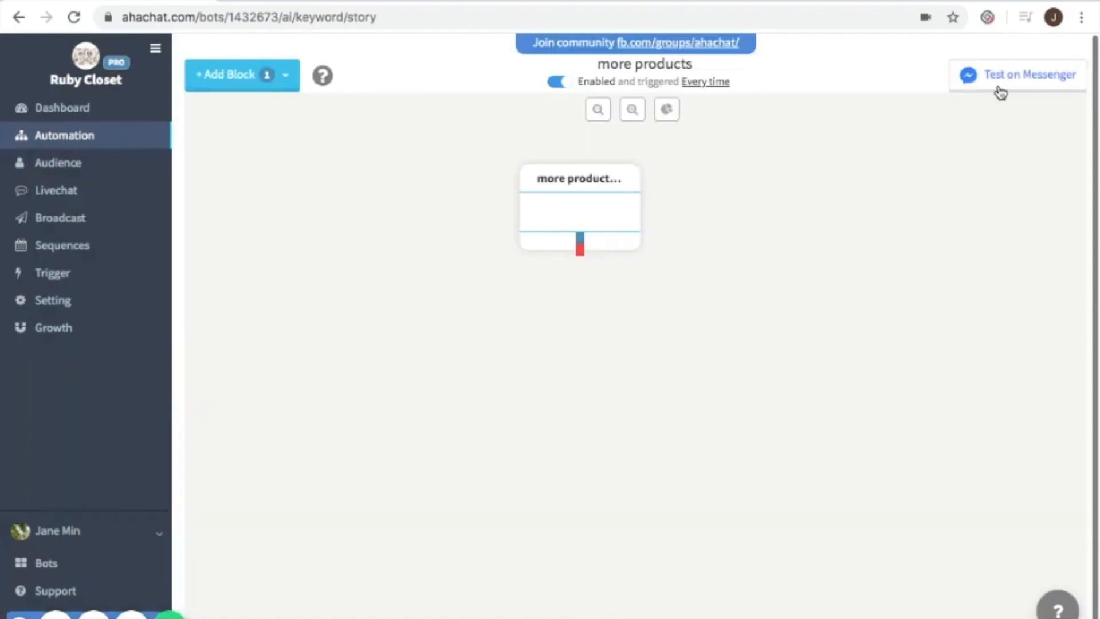
- Test the more products flow on Messenger and examine the messages and product cards in the Ruby Closet chat
{"action": "left_click", "coordinate": [1000, 90]}
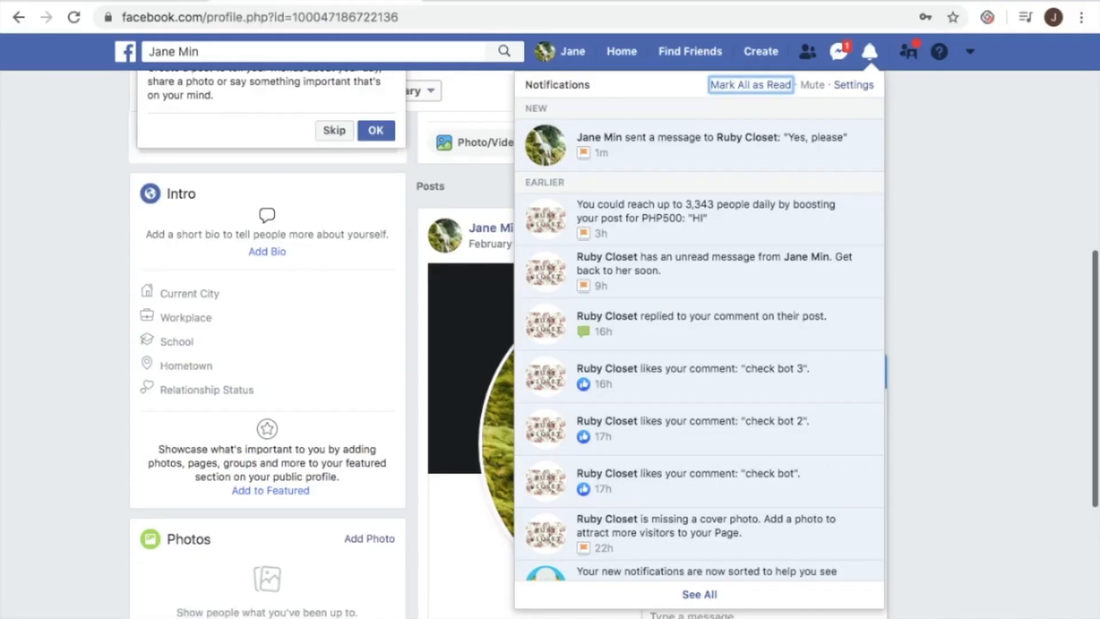
{"action": "left_click", "coordinate": [947, 389]}
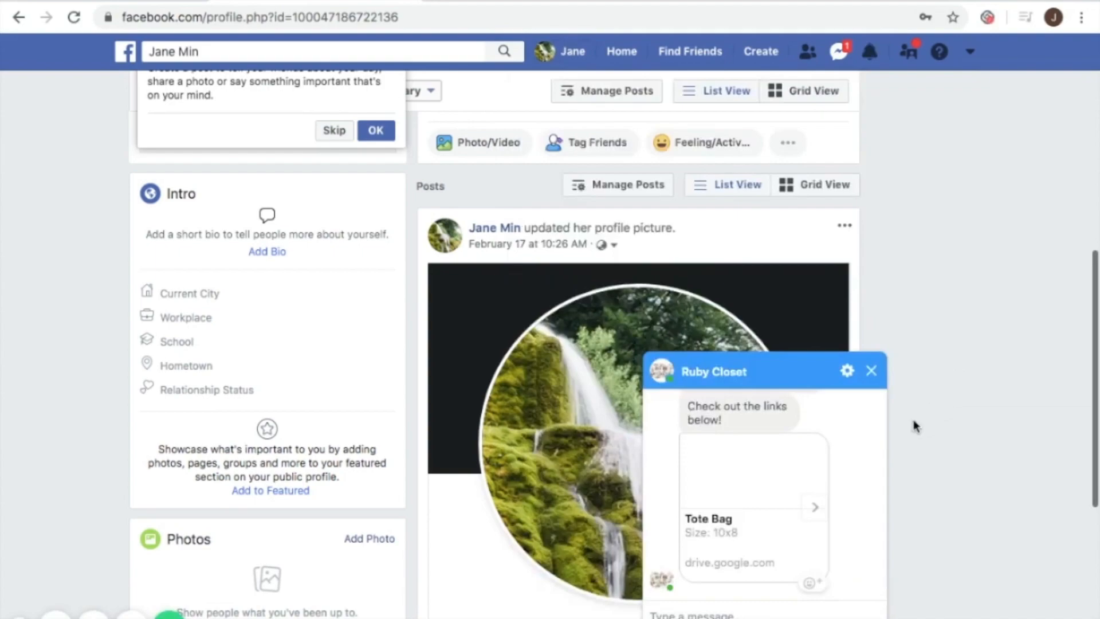
{"action": "scroll", "coordinate": [822, 485], "scroll_direction": "up", "scroll_amount": 3}
{"action": "scroll", "coordinate": [822, 484], "scroll_direction": "down", "scroll_amount": 2}
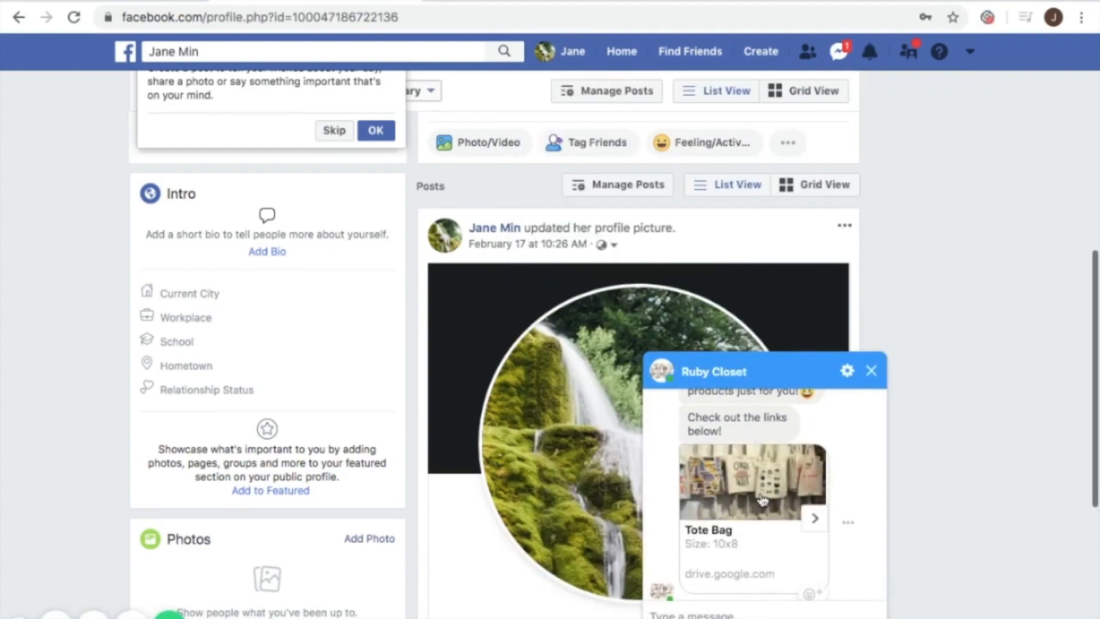
{"action": "scroll", "coordinate": [763, 500], "scroll_direction": "down", "scroll_amount": 1}
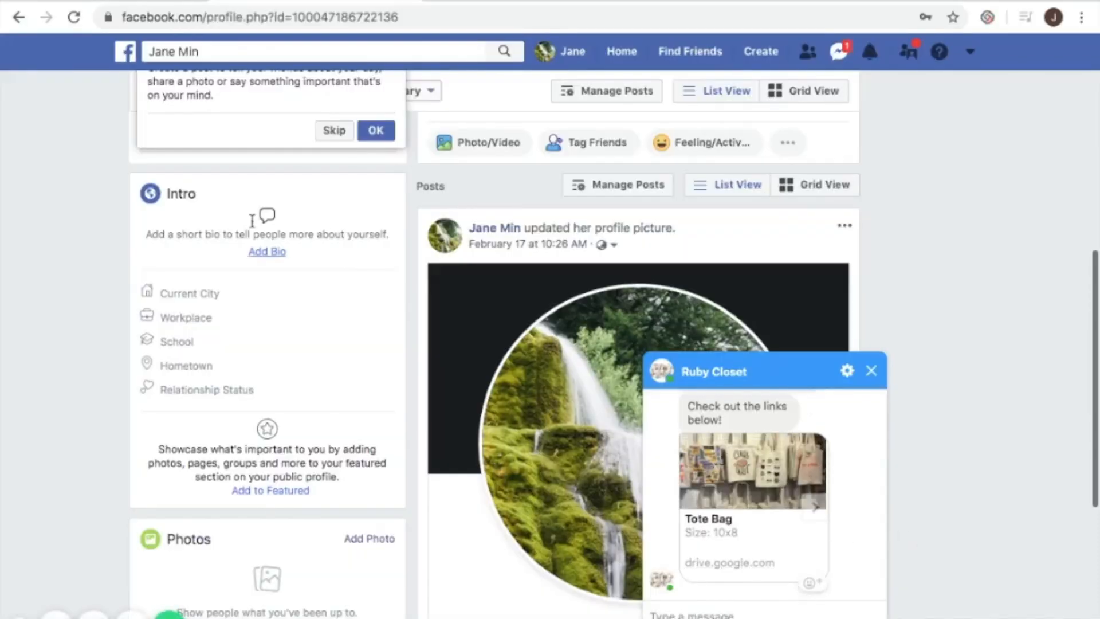
- Return to the AhaChat flows list and add the keywords "products" and "do you have more products" to the more products flow
{"action": "left_click", "coordinate": [125, 1]}
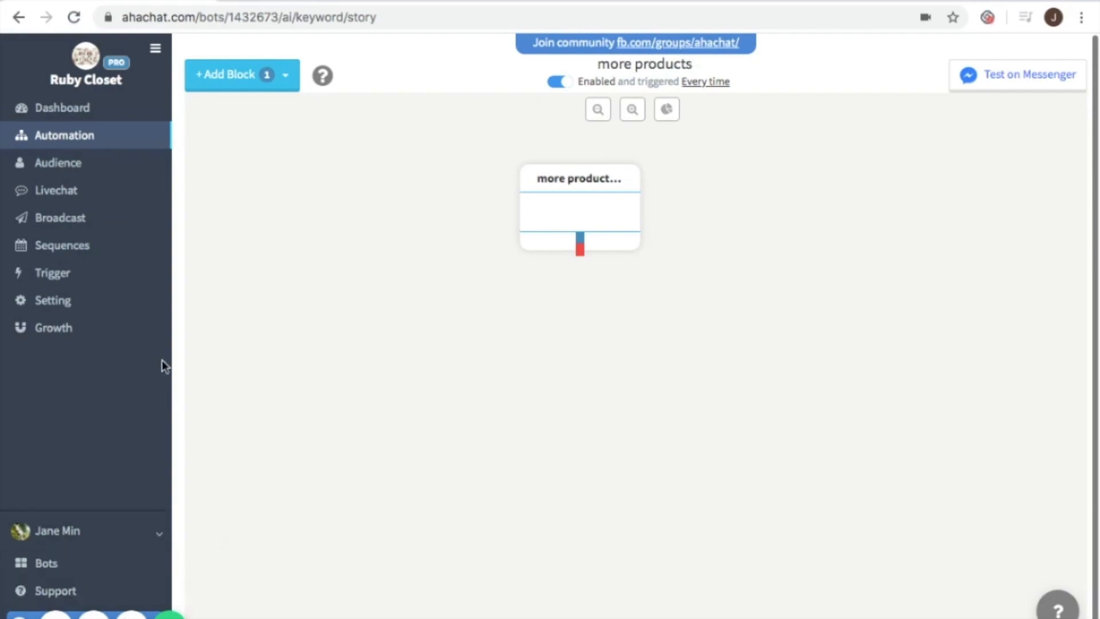
{"action": "left_click", "coordinate": [109, 139]}
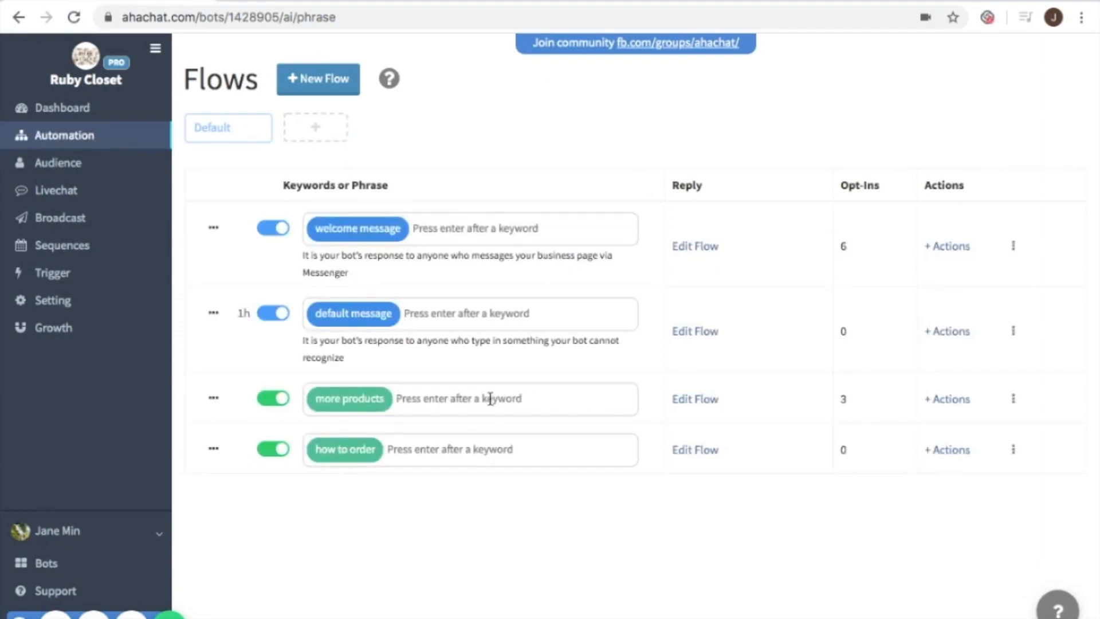
{"action": "left_click", "coordinate": [402, 399]}
{"action": "type", "text": "products"}
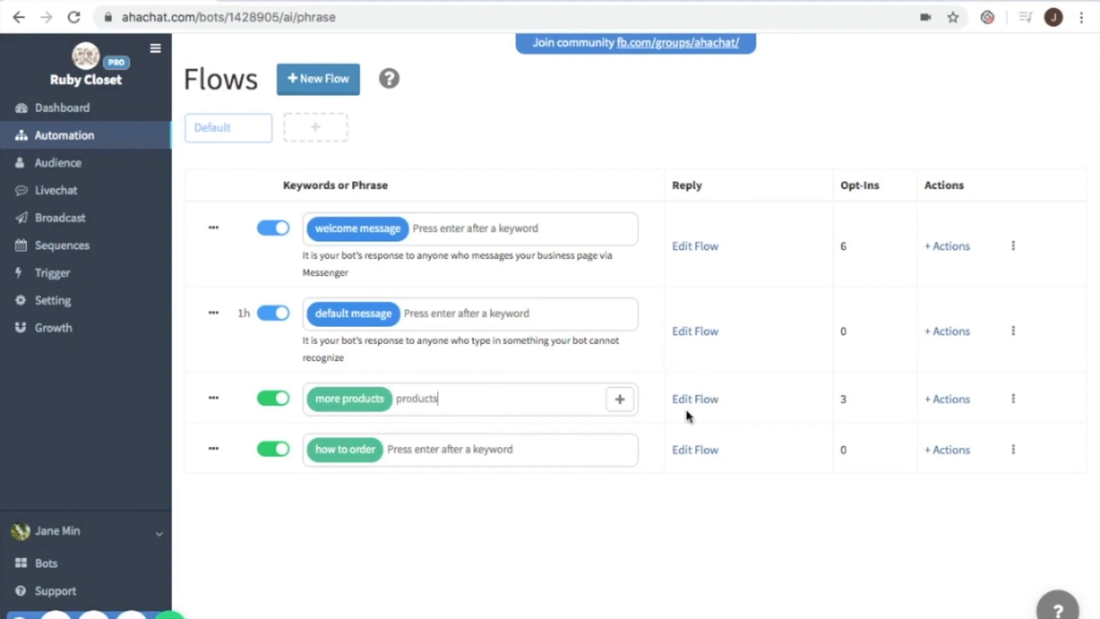
{"action": "key", "text": "Return"}
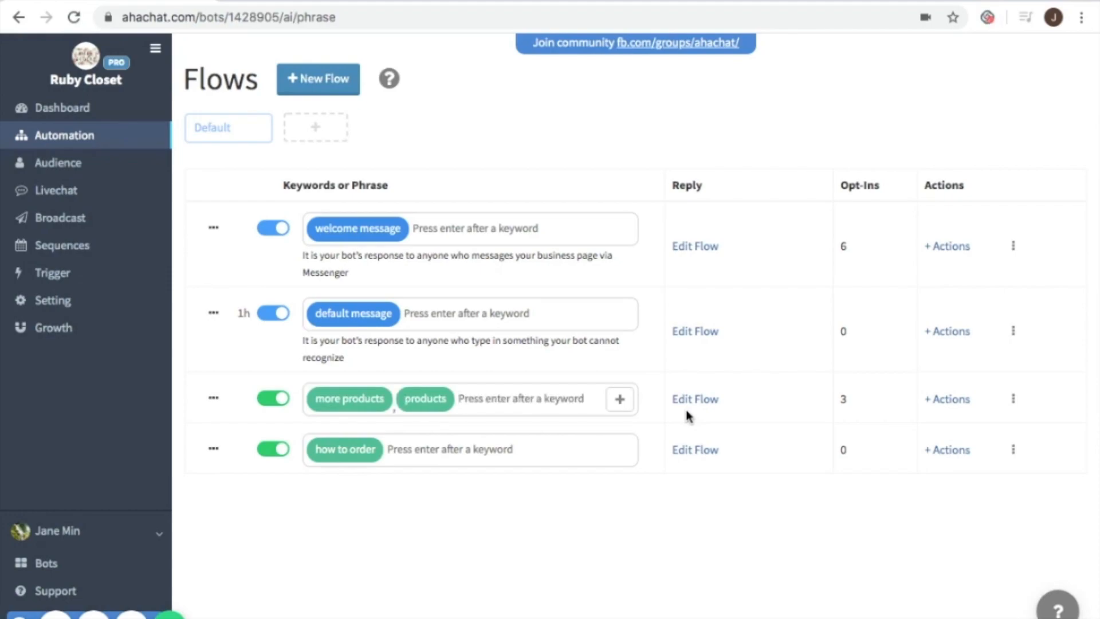
{"action": "type", "text": "do y"}
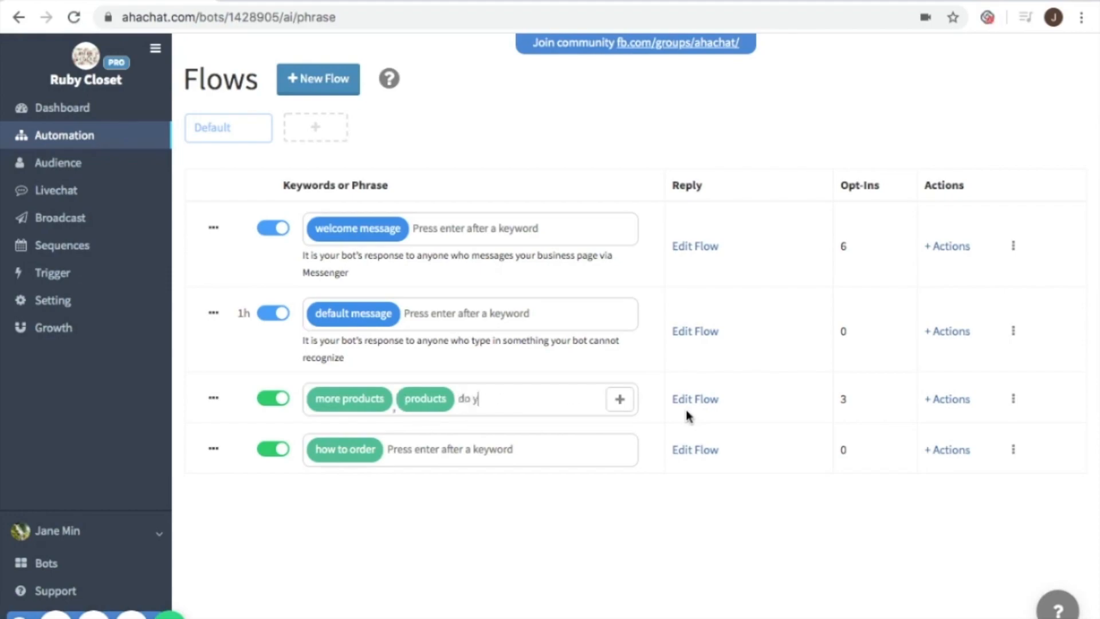
{"action": "type", "text": "ou have more products"}
{"action": "key", "text": "Return"}
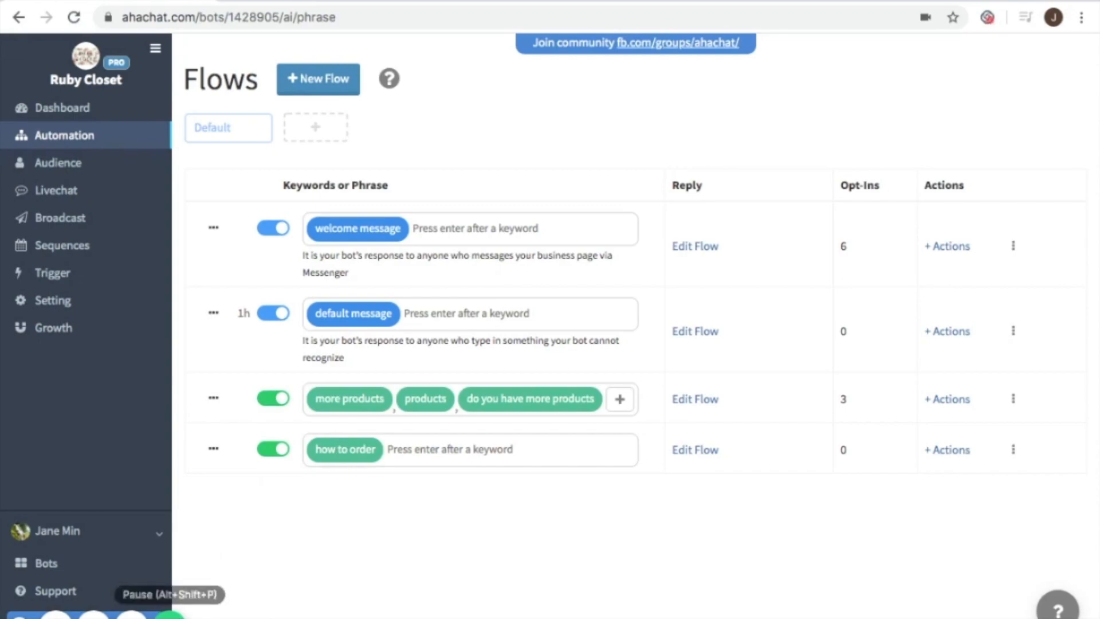
{"action": "left_click", "coordinate": [132, 615]}
{"action": "left_click", "coordinate": [132, 615]}
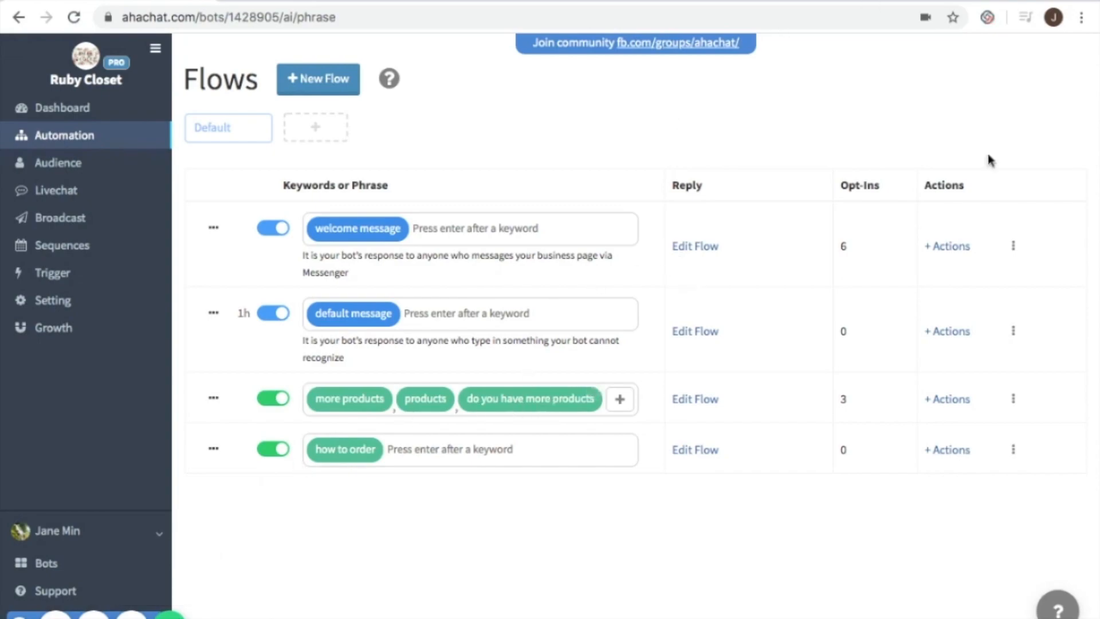